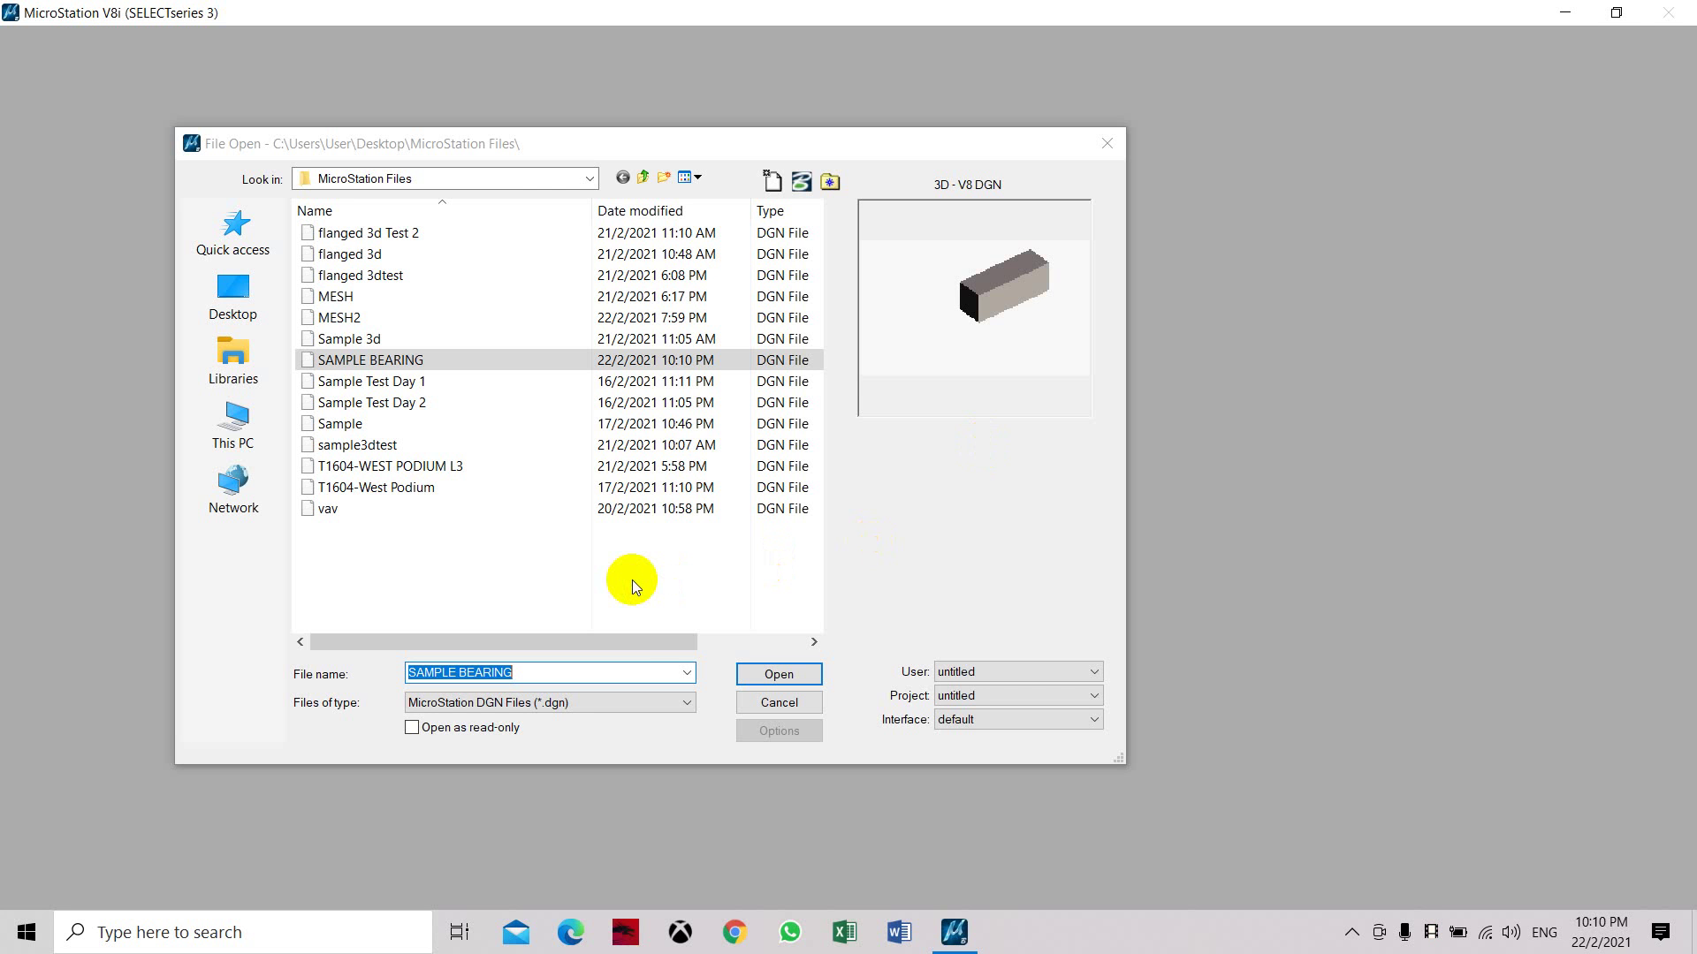
Create a new 3D design file named 3dTEST1 in the MicroStation Files folder and open it
{"action": "left_click", "coordinate": [771, 187]}
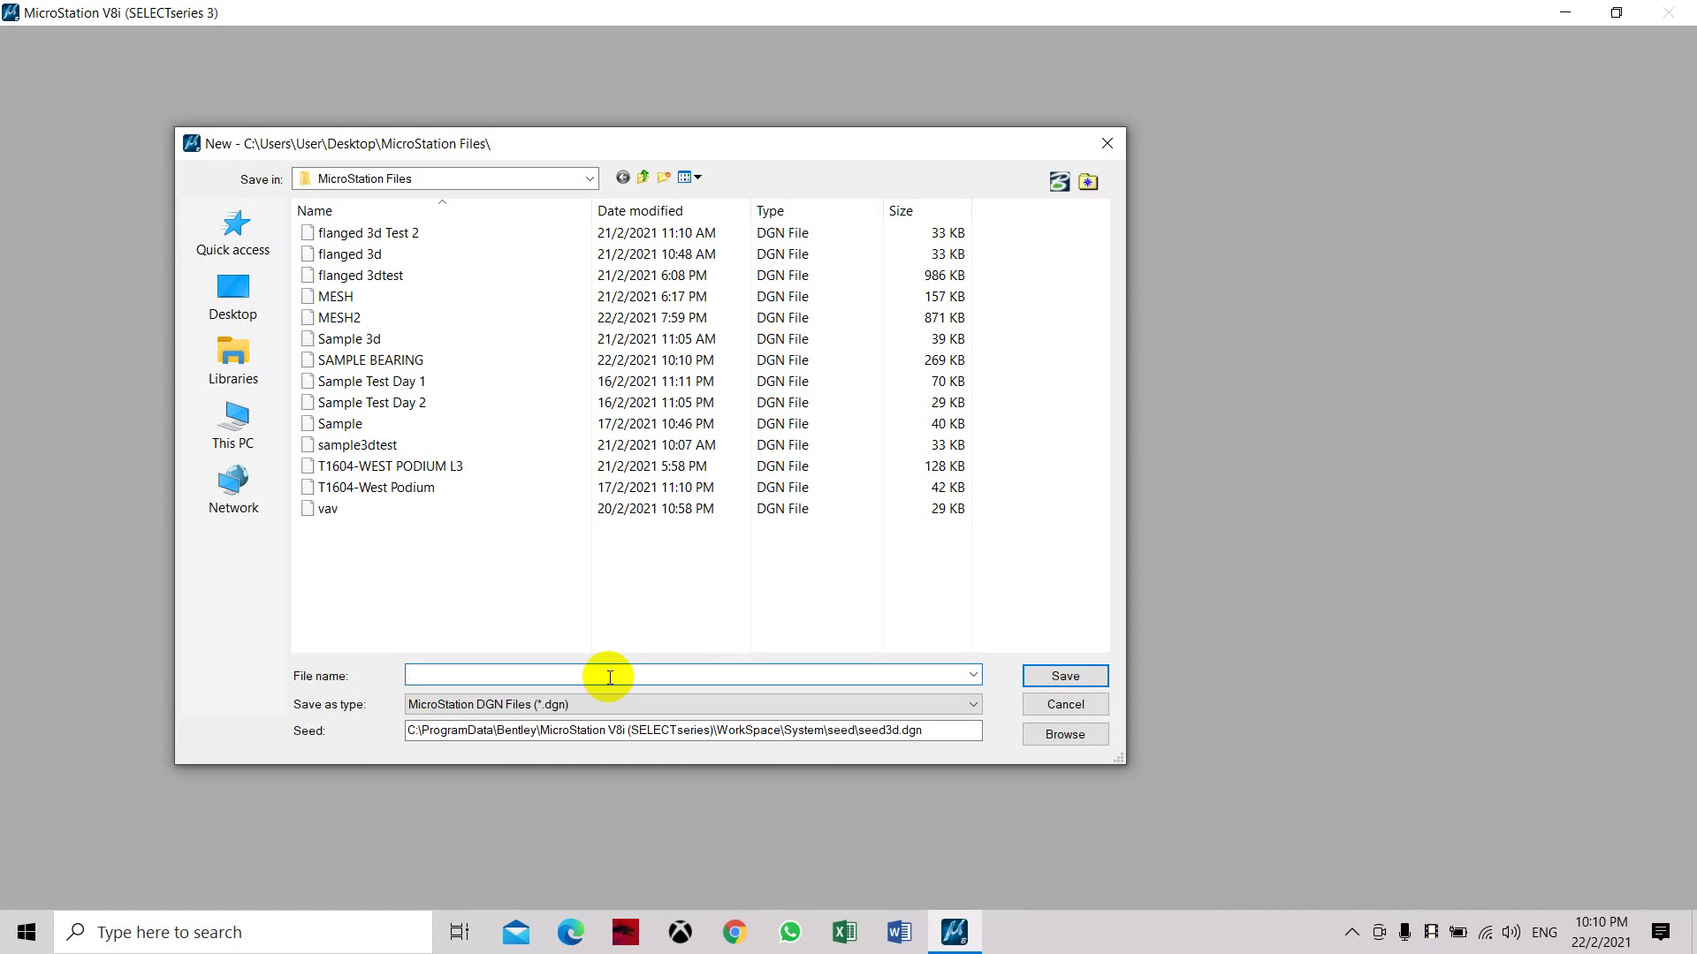
{"action": "type", "text": "3dTEST1"}
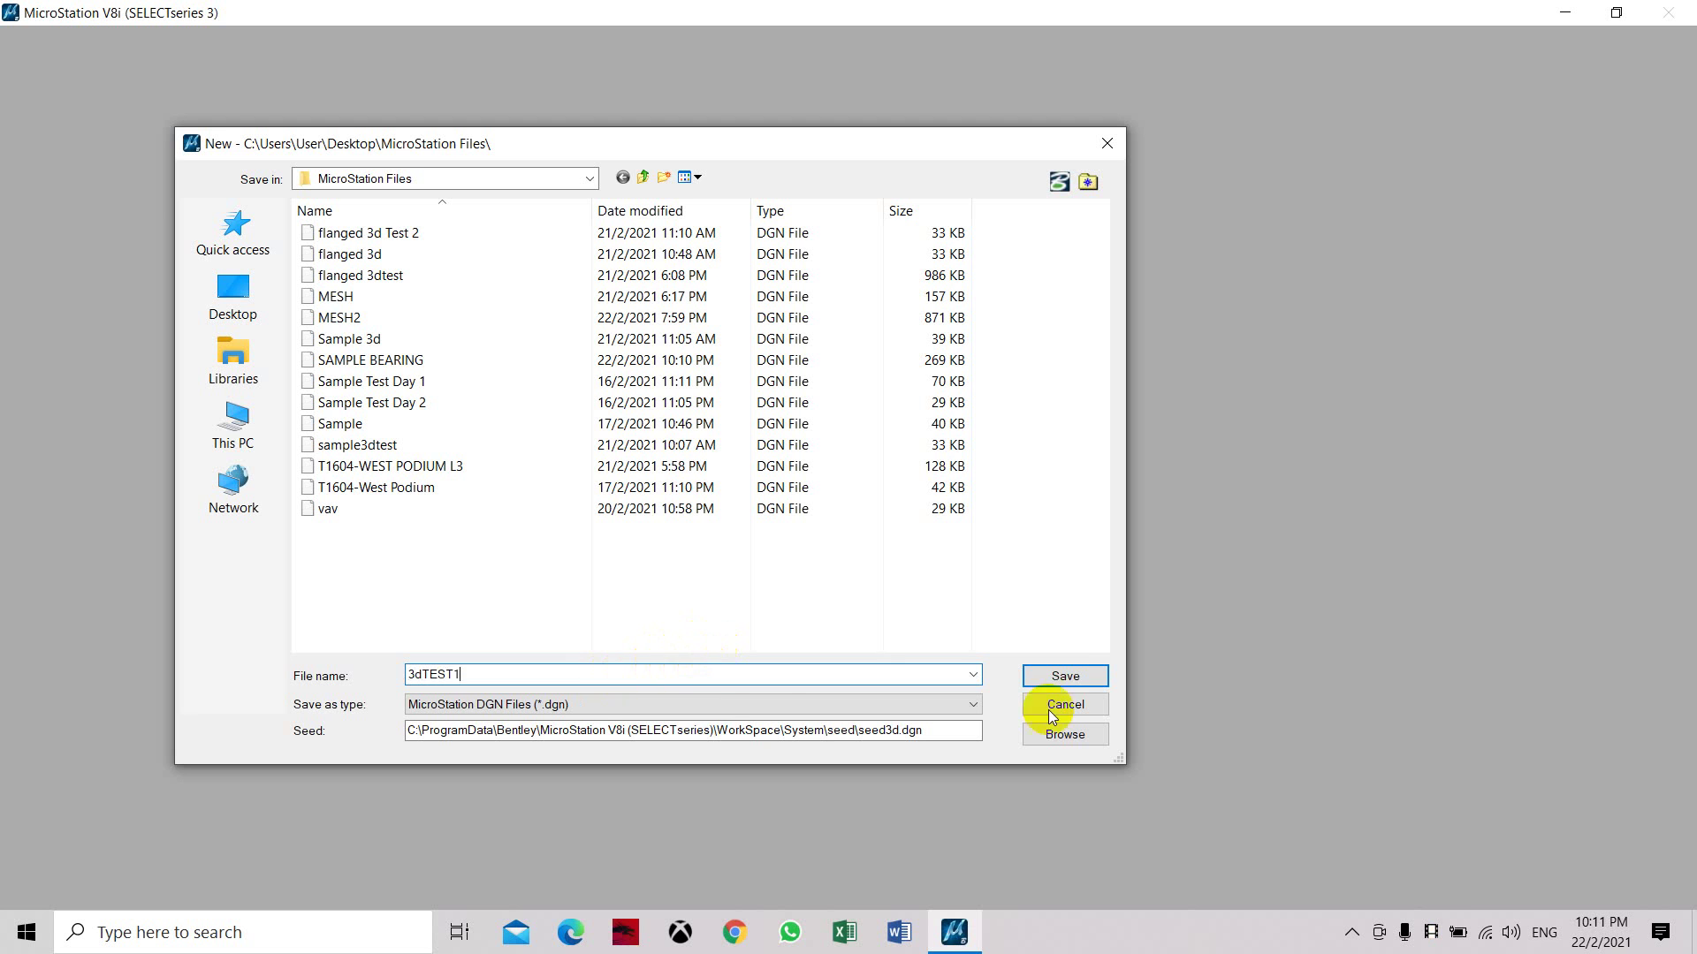
{"action": "left_click", "coordinate": [1068, 679]}
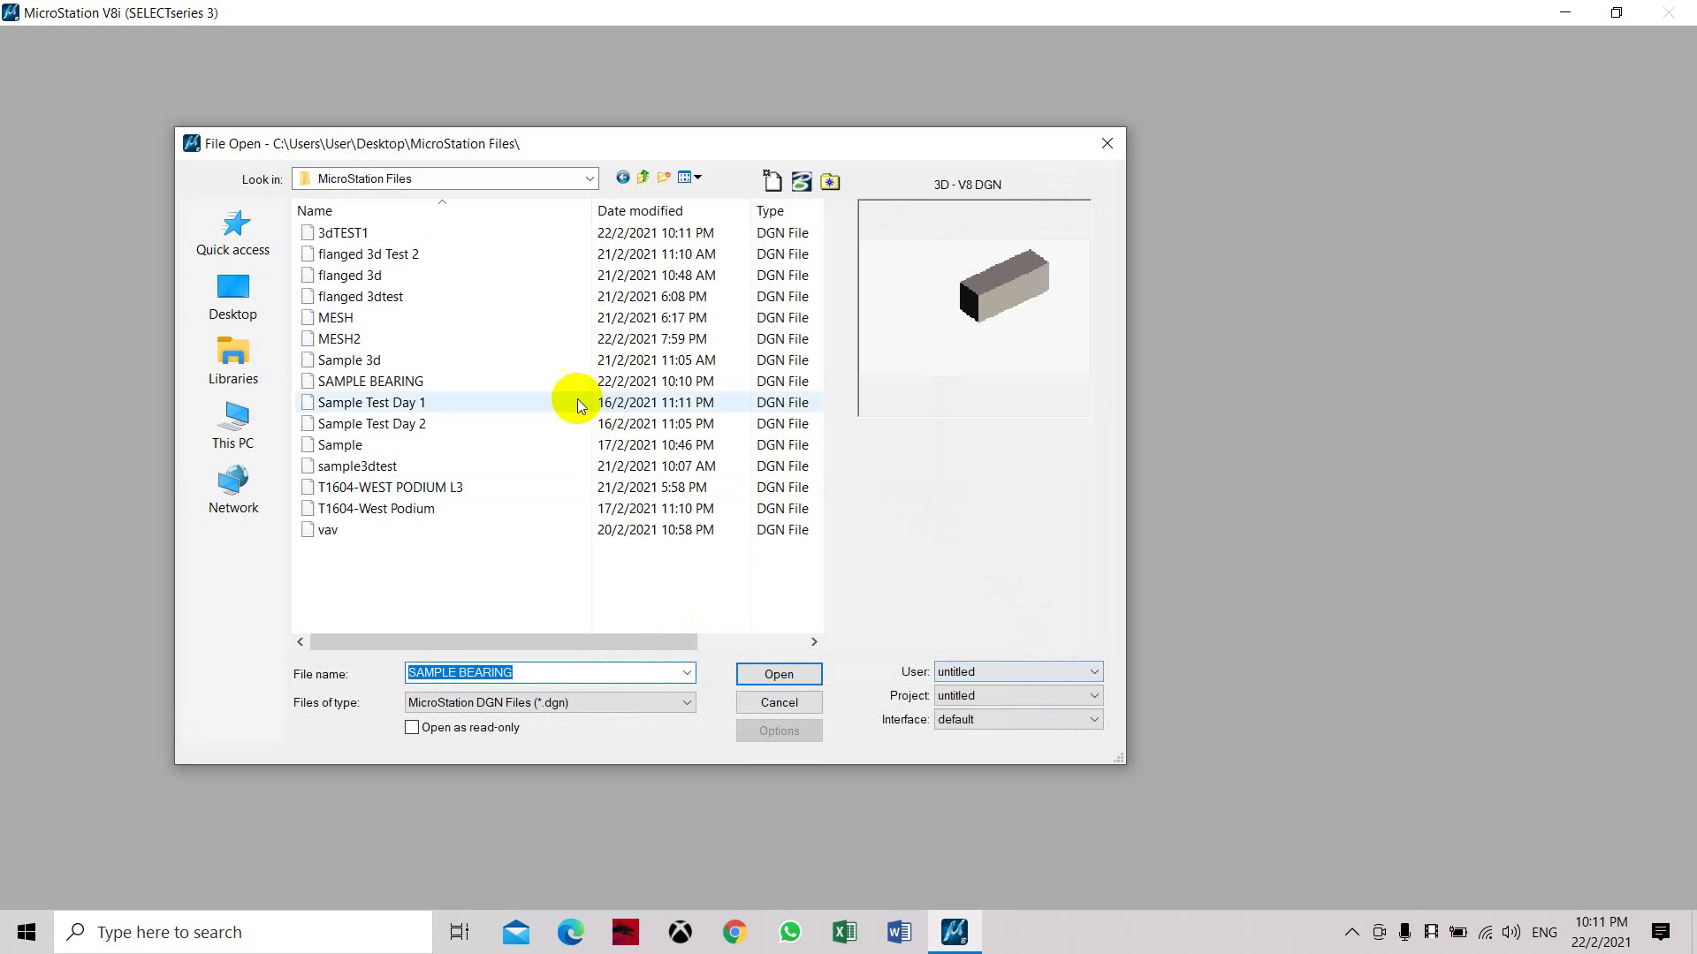
{"action": "left_click", "coordinate": [358, 237]}
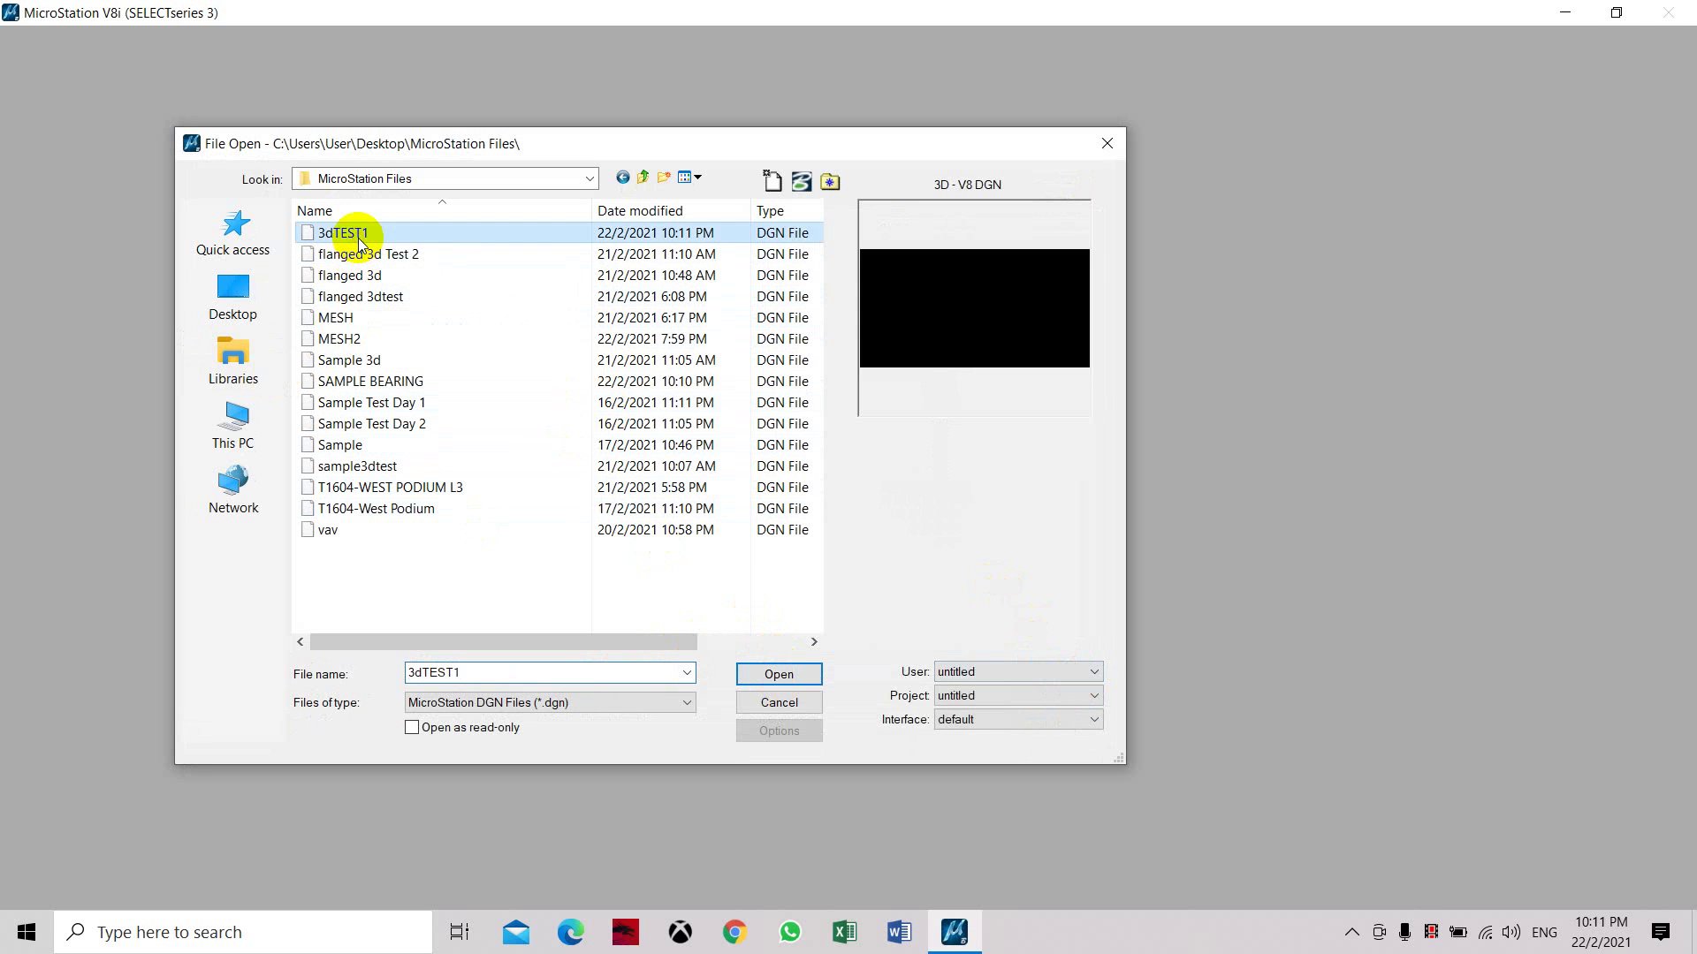
{"action": "left_click", "coordinate": [792, 673]}
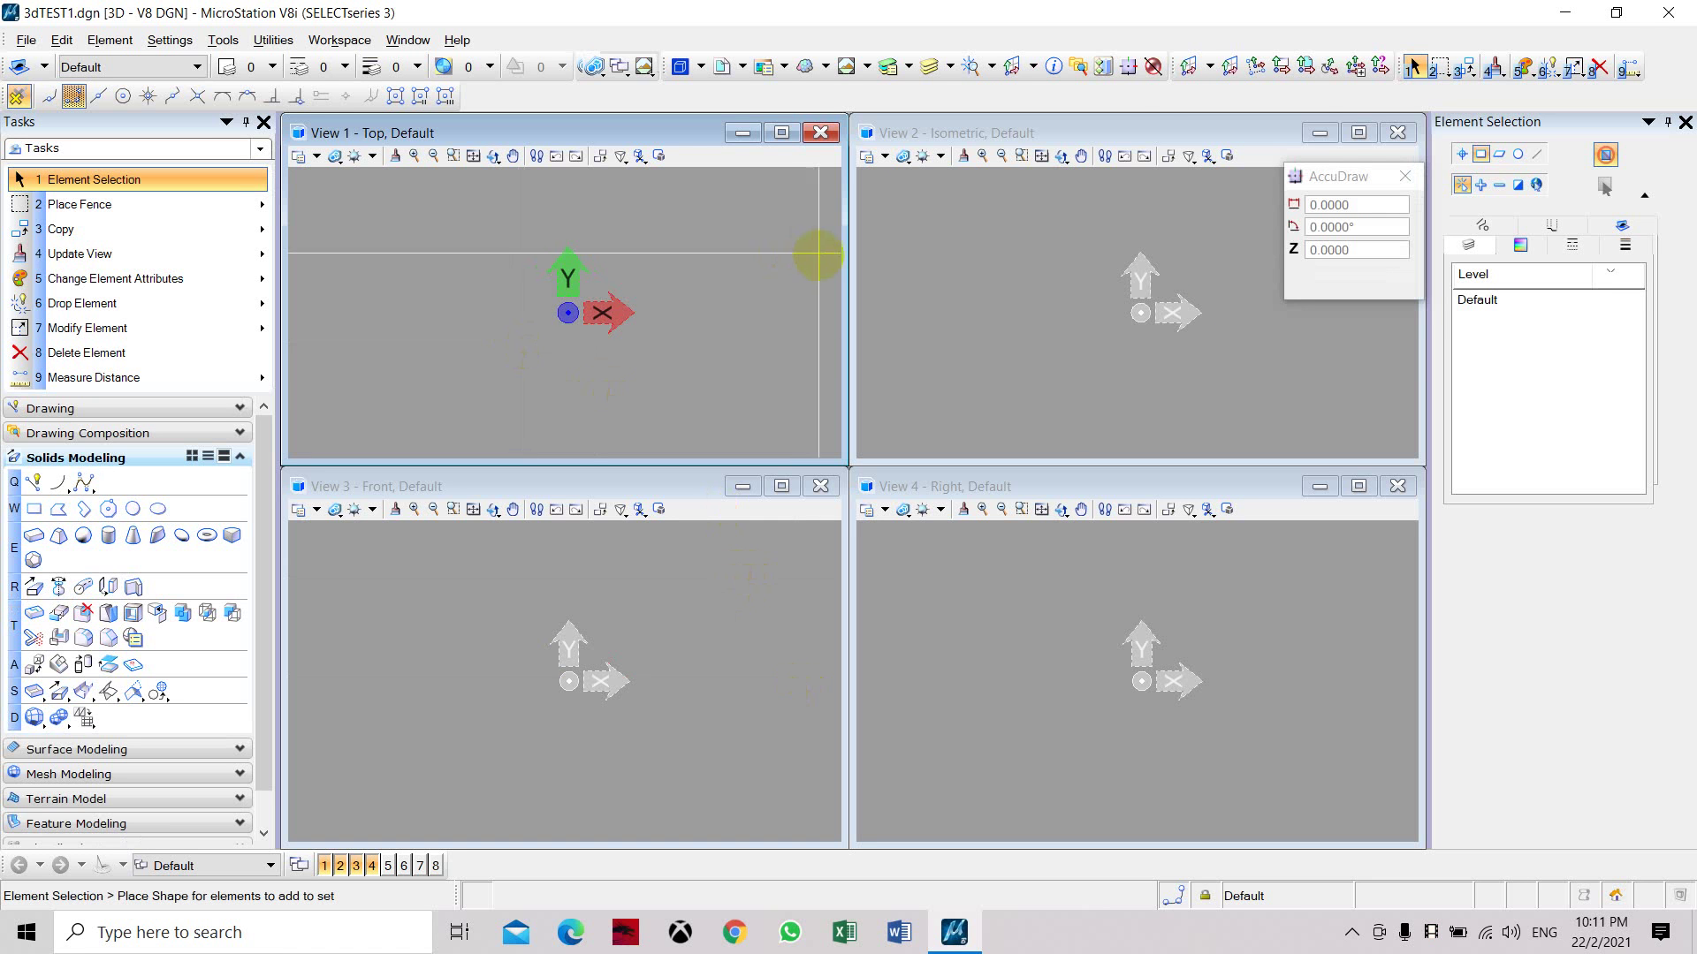
Close the Isometric, Right and Front views, and maximize View 1
{"action": "left_click", "coordinate": [1397, 132]}
{"action": "left_click", "coordinate": [1397, 486]}
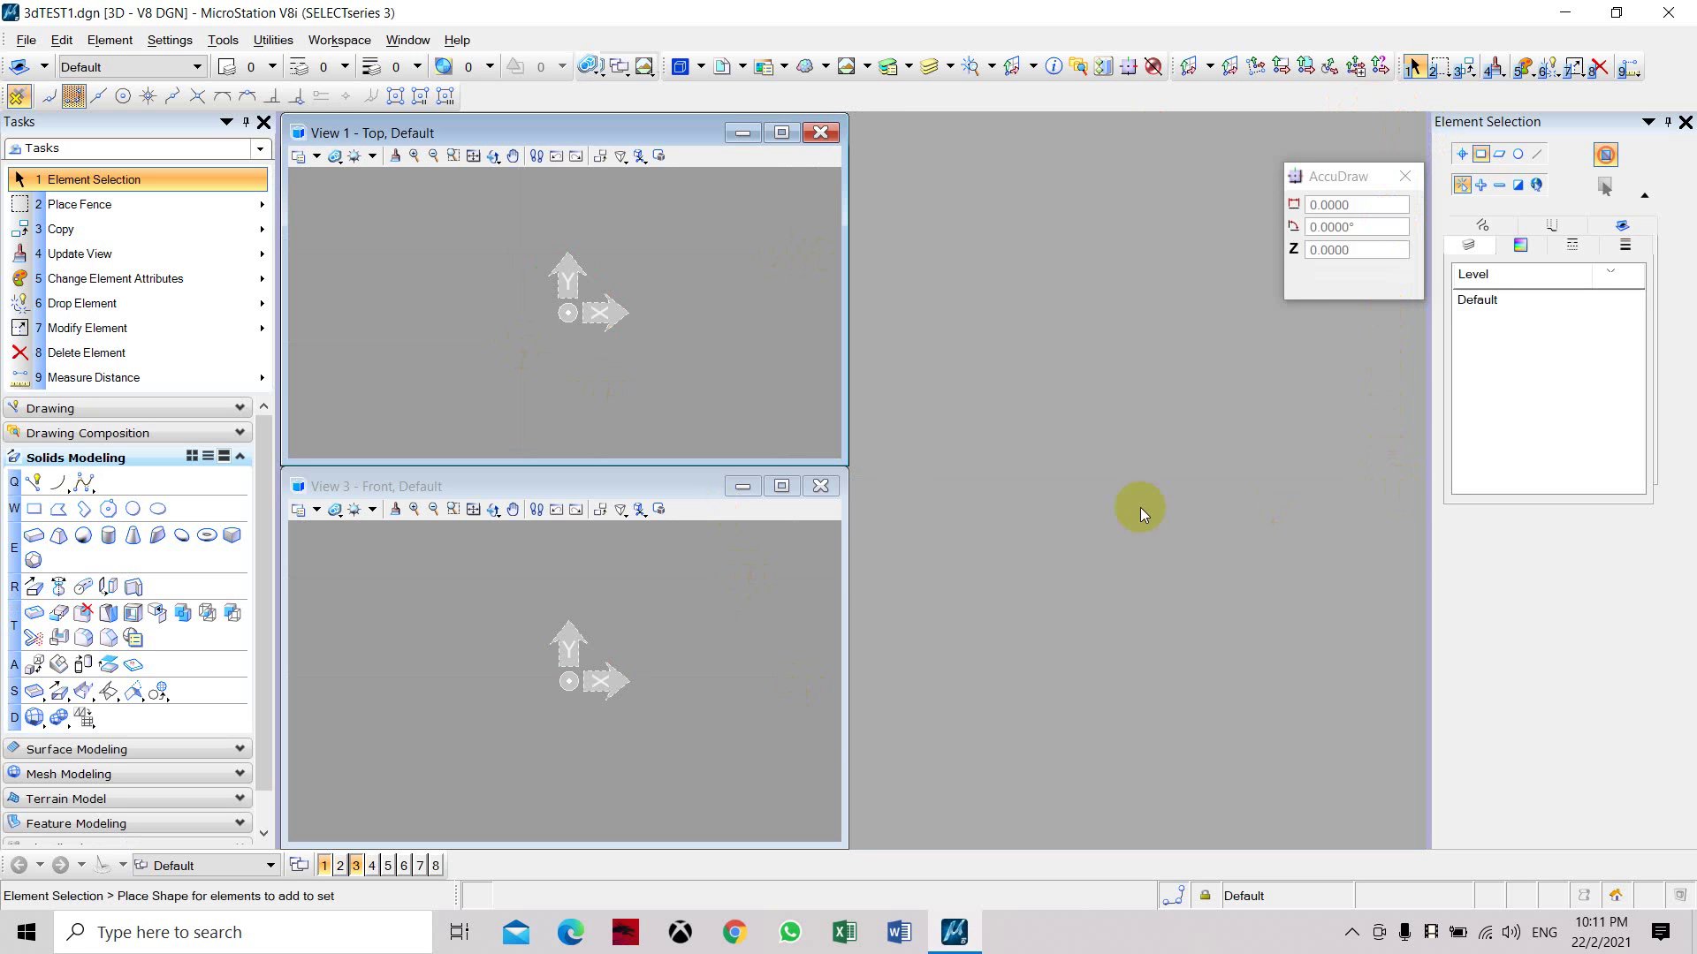
{"action": "left_click", "coordinate": [820, 486]}
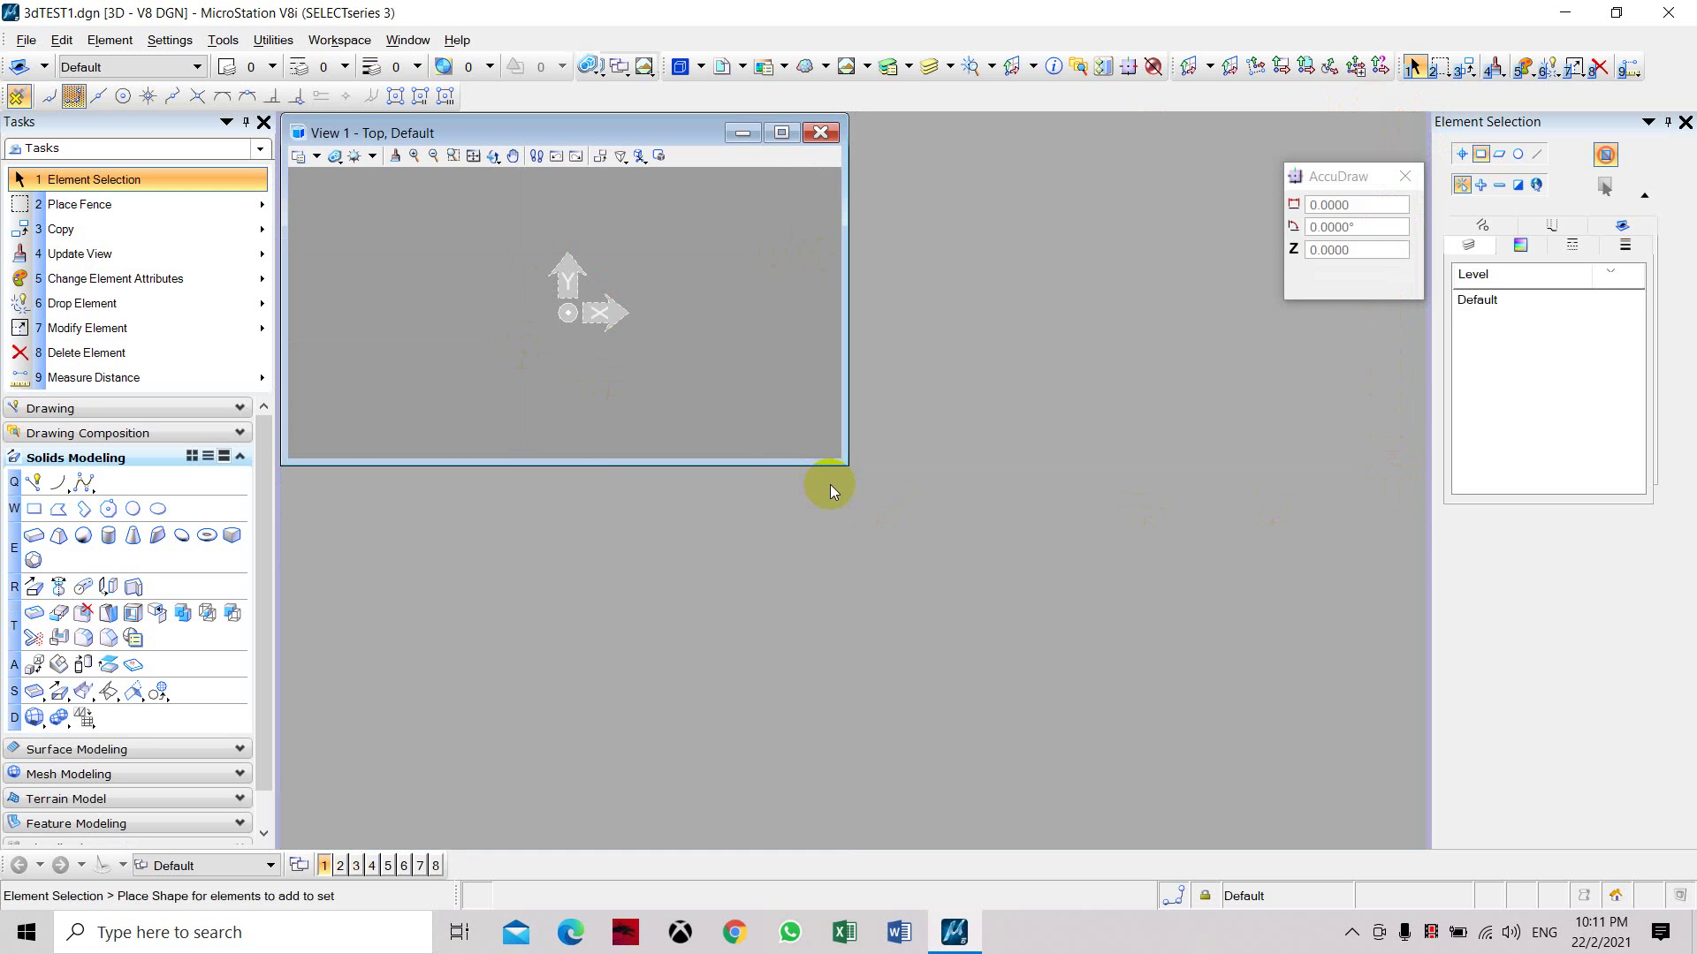
{"action": "left_click", "coordinate": [783, 133]}
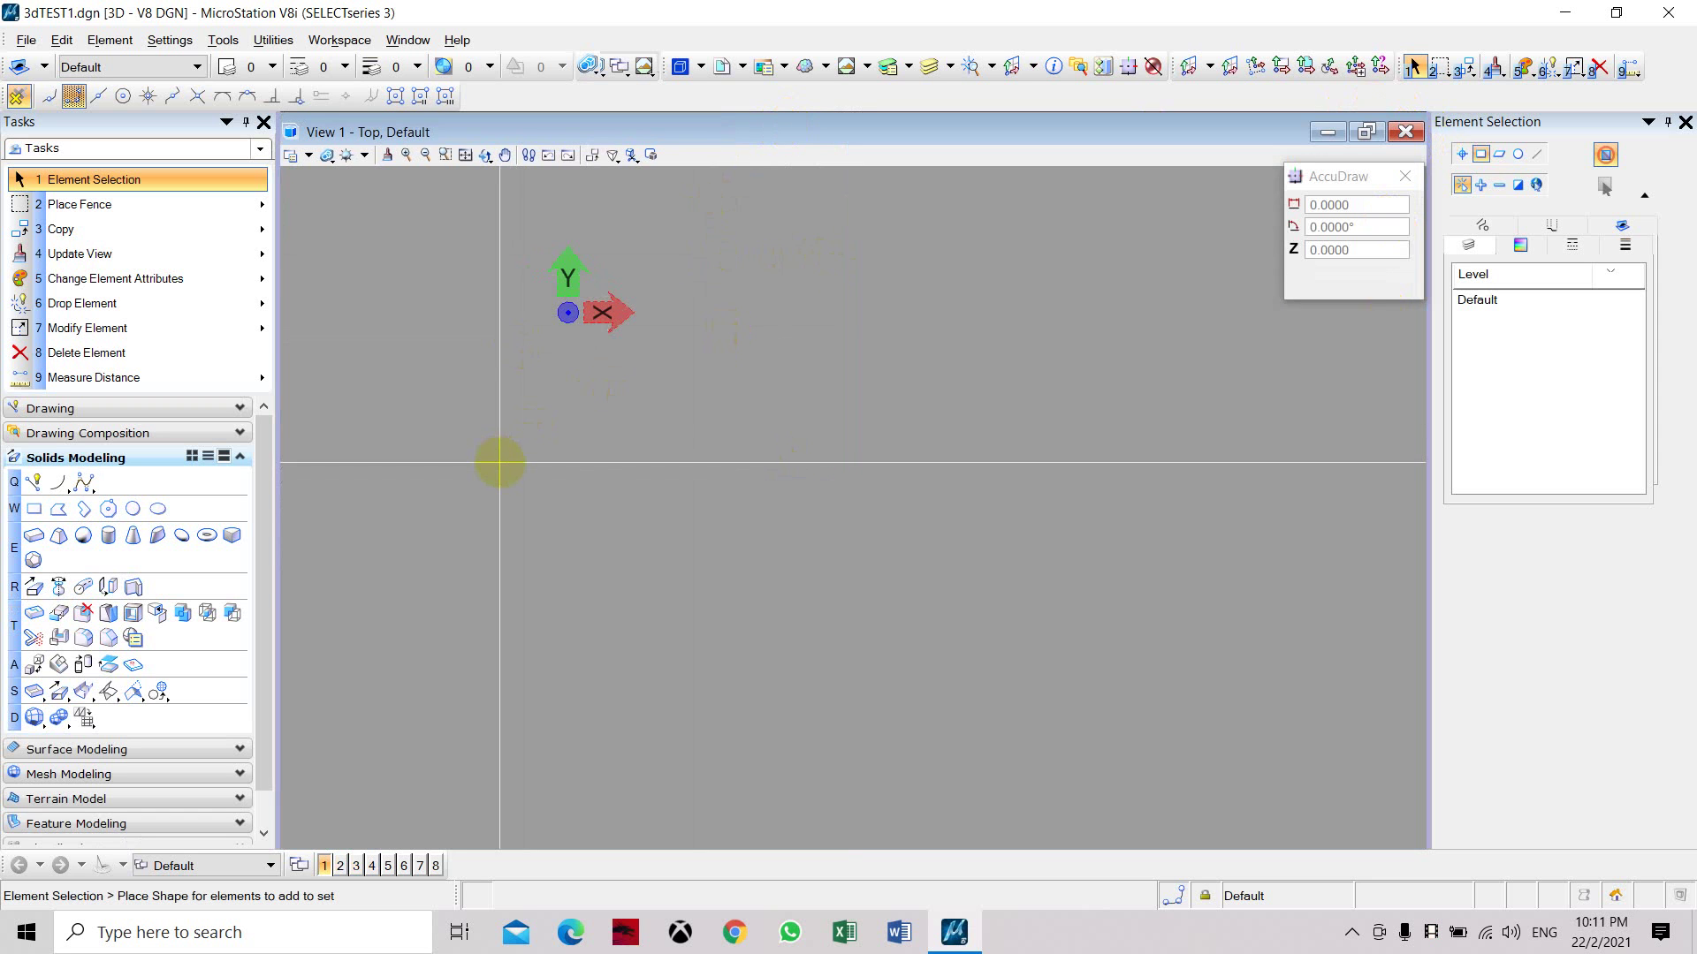
Rotate View 1 to the isometric orientation
{"action": "left_click", "coordinate": [180, 258]}
{"action": "left_click", "coordinate": [183, 262]}
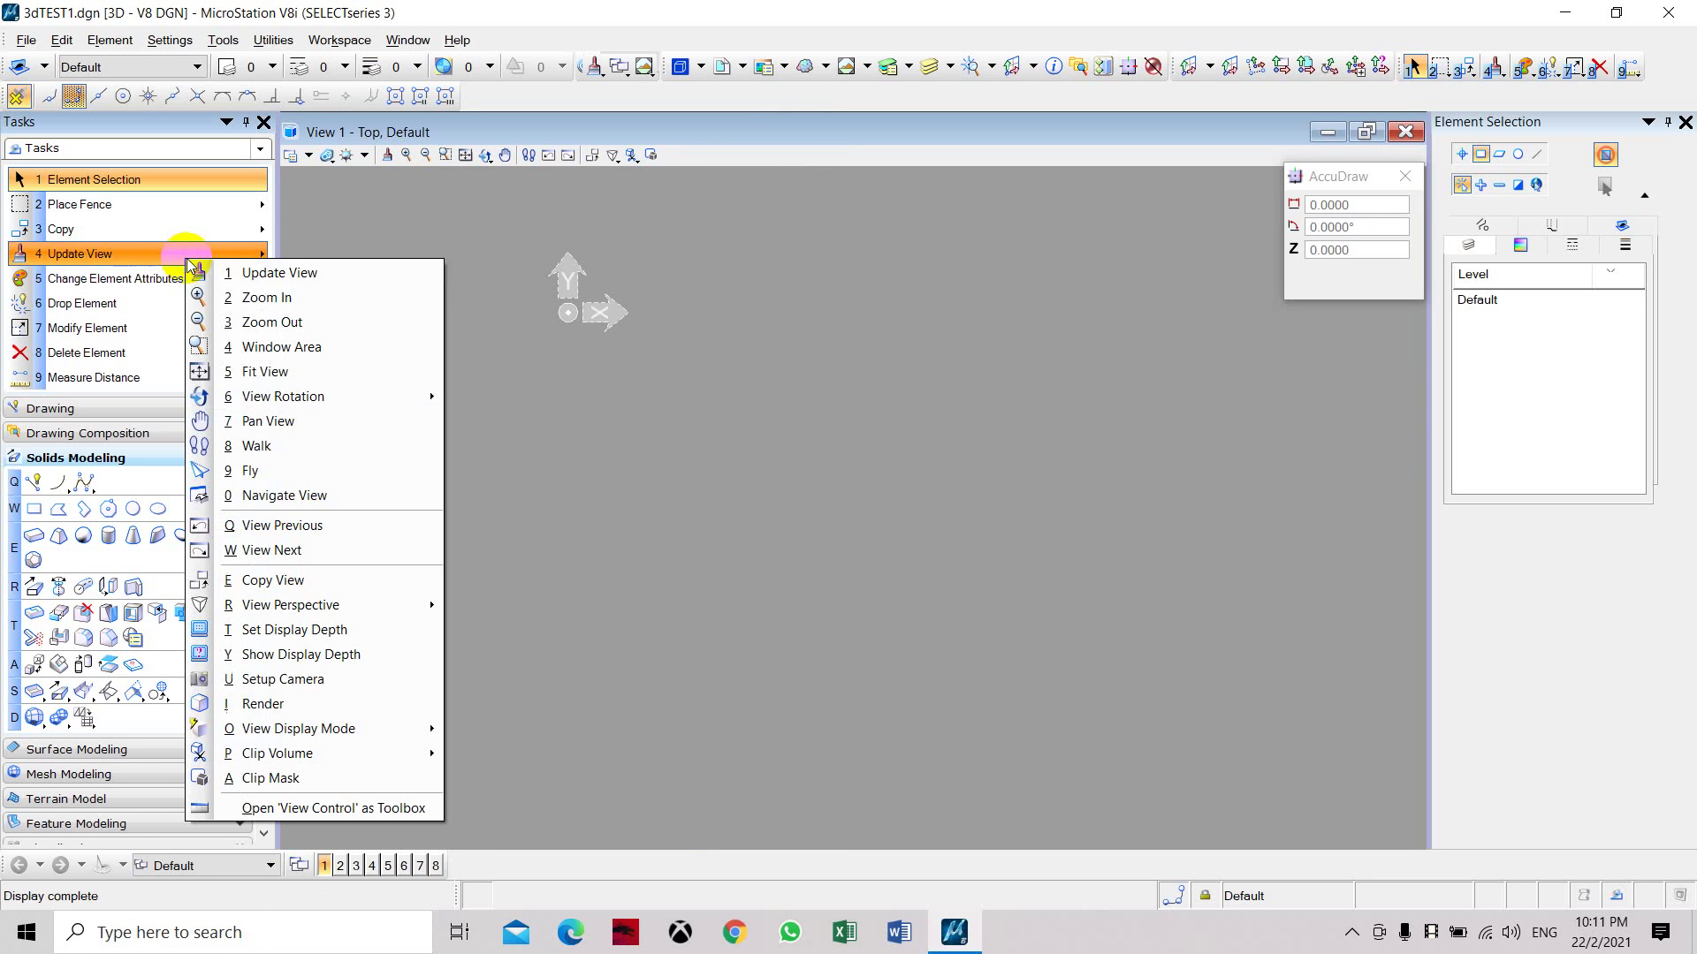
{"action": "mouse_move", "coordinate": [352, 402]}
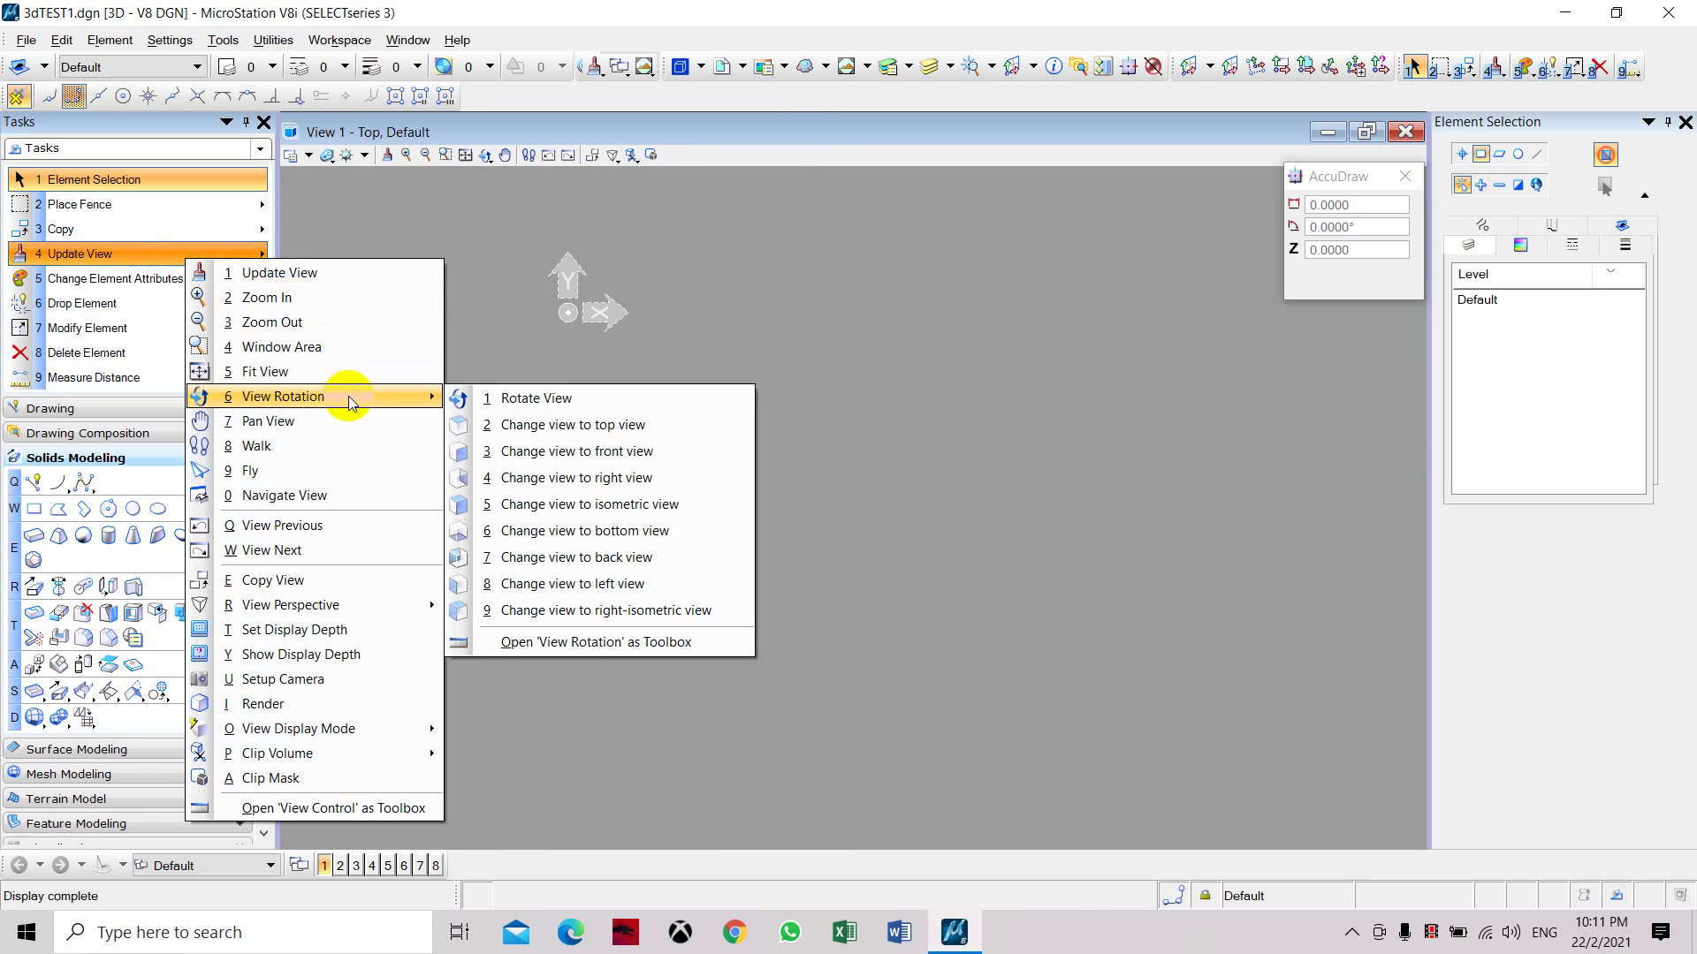
{"action": "left_click", "coordinate": [623, 507]}
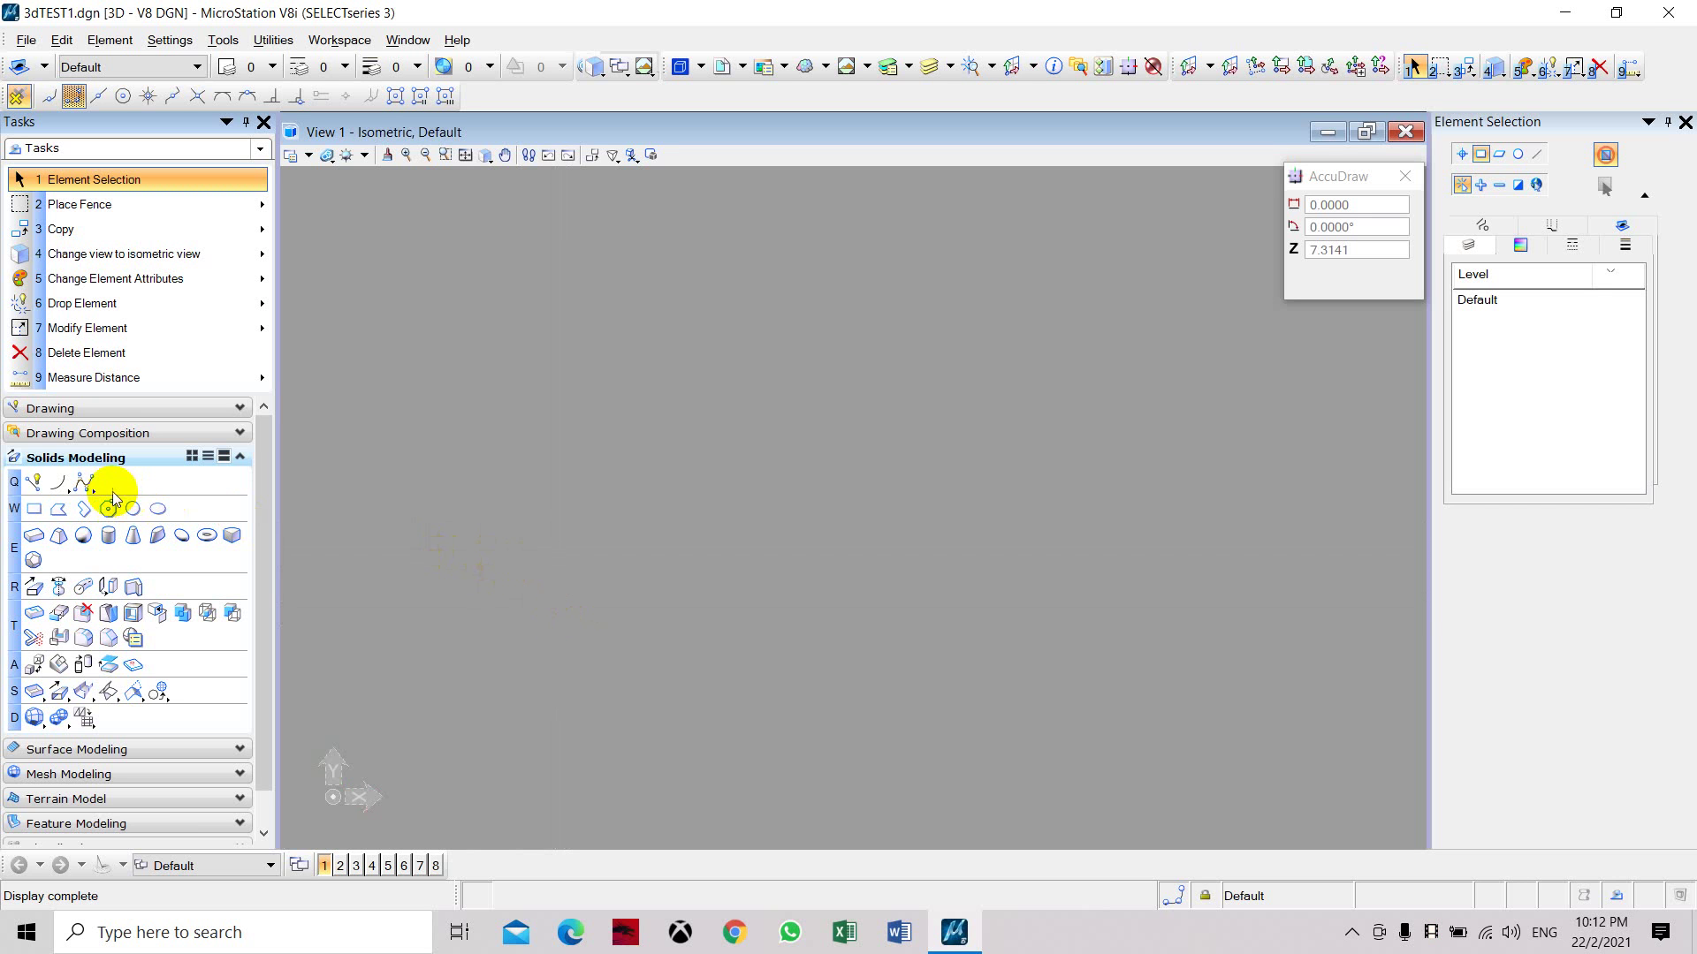
Switch the active task to Drawing to see its tools, and return to the full Tasks set
{"action": "left_click", "coordinate": [256, 152]}
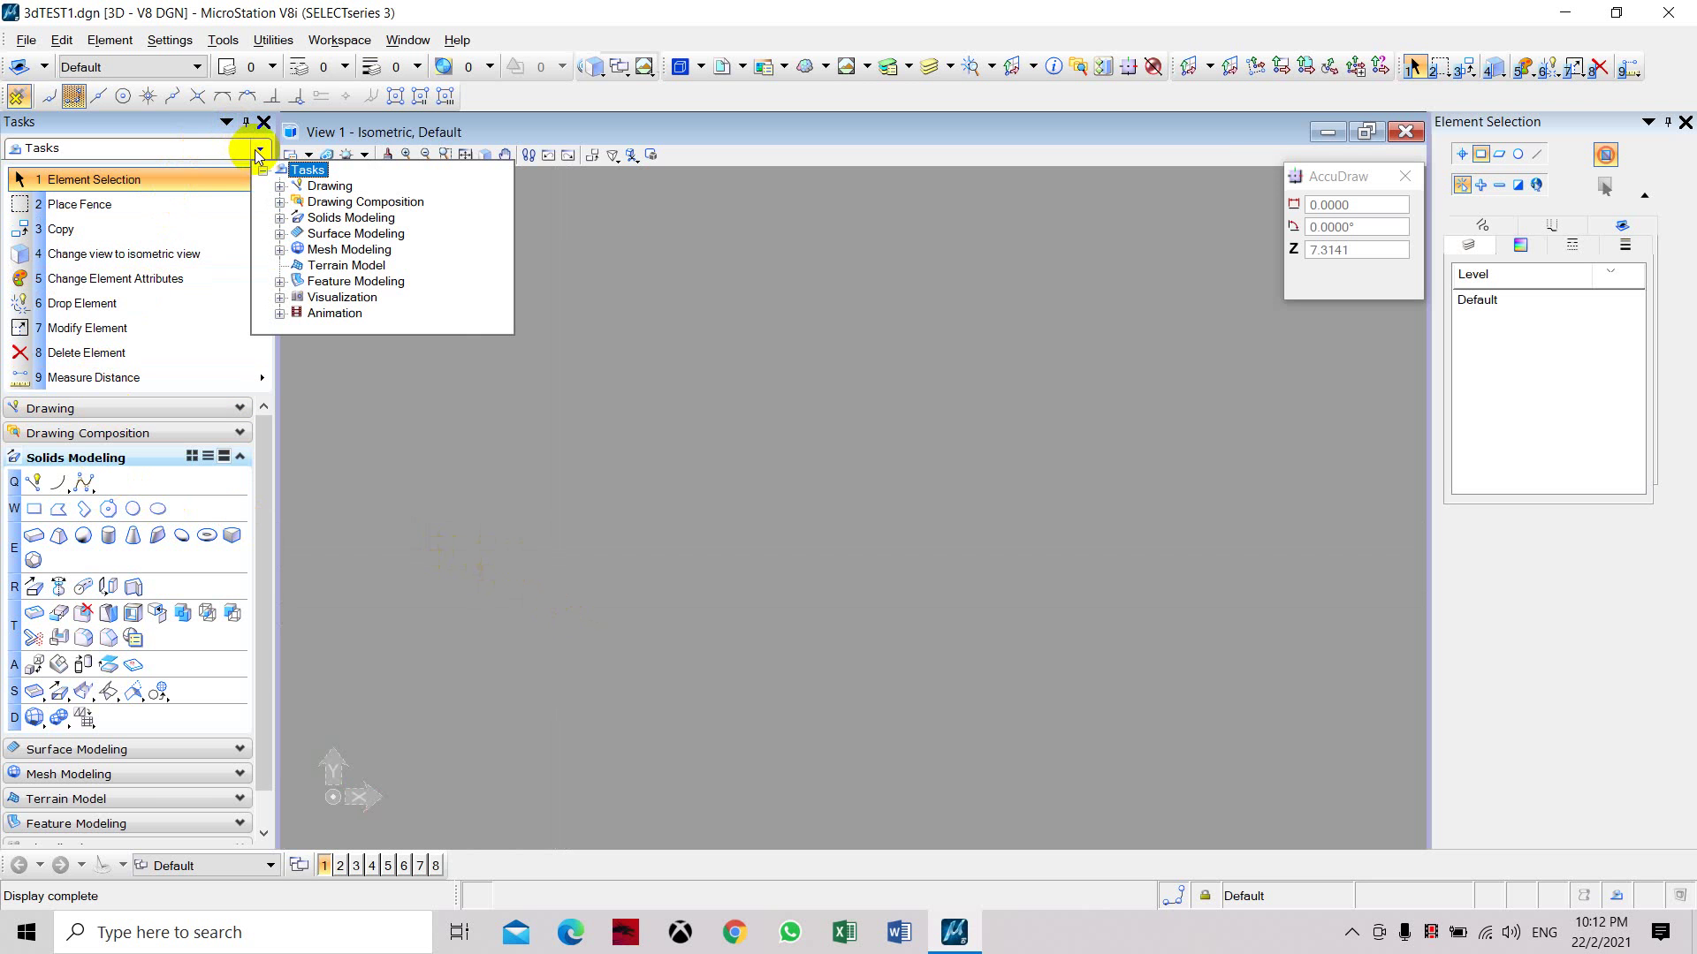
{"action": "left_click", "coordinate": [326, 185]}
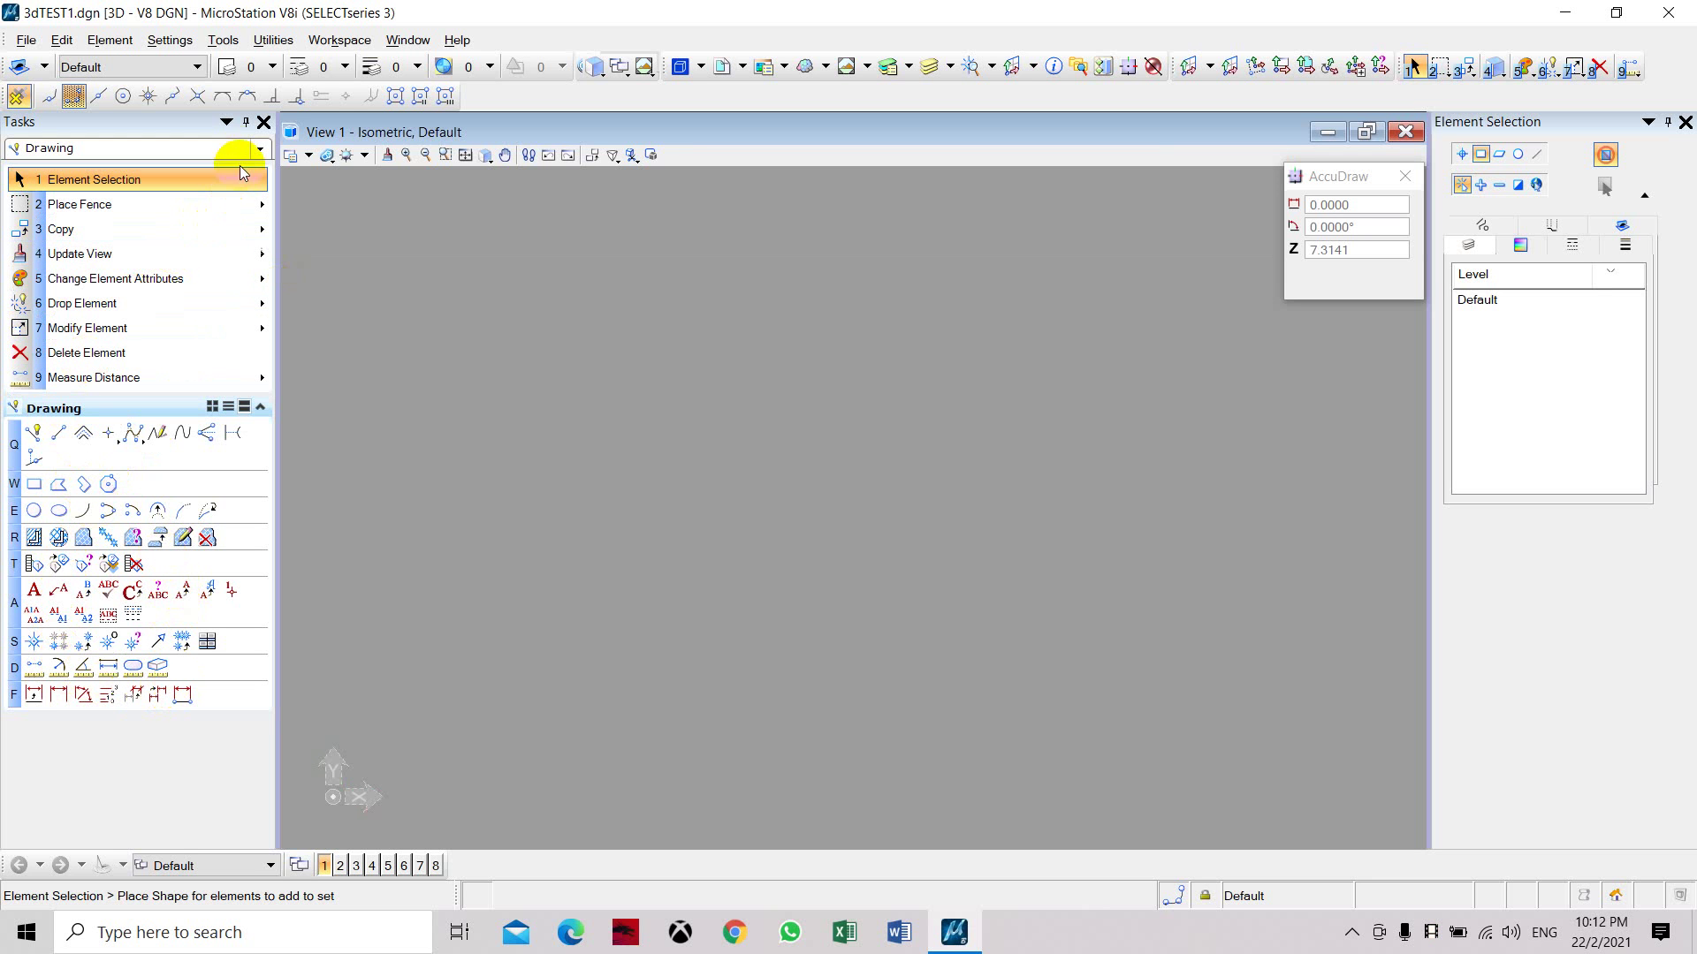
{"action": "left_click", "coordinate": [259, 149]}
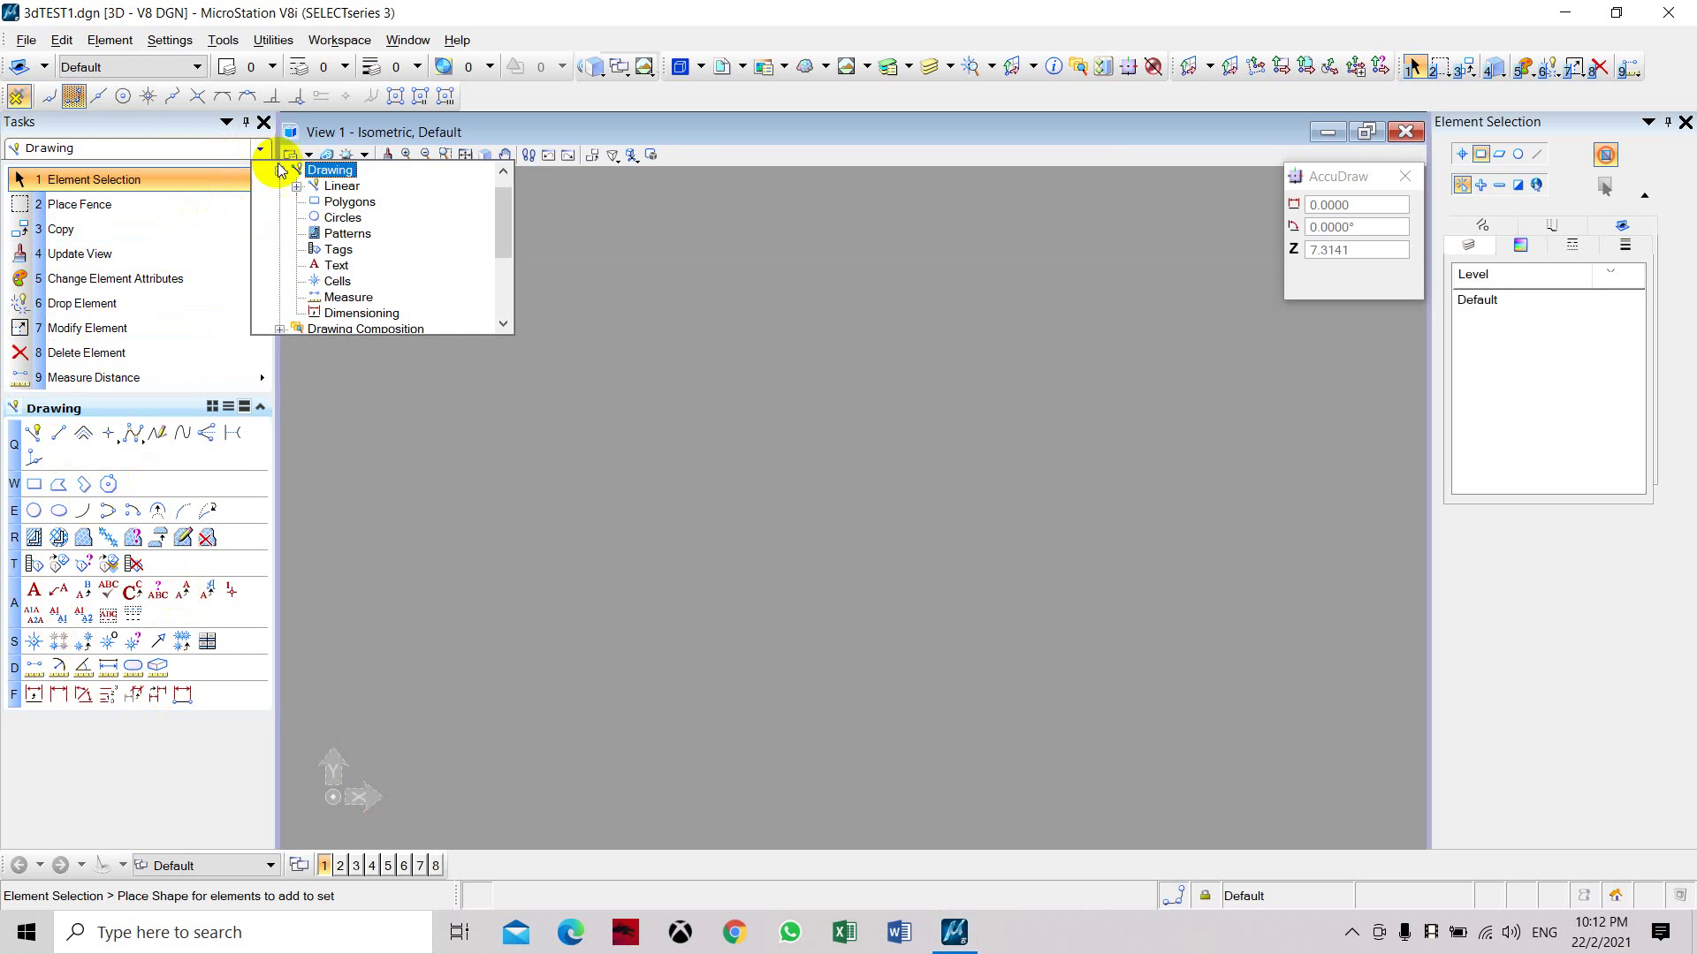
{"action": "scroll", "coordinate": [349, 247], "scroll_direction": "down", "scroll_amount": 1}
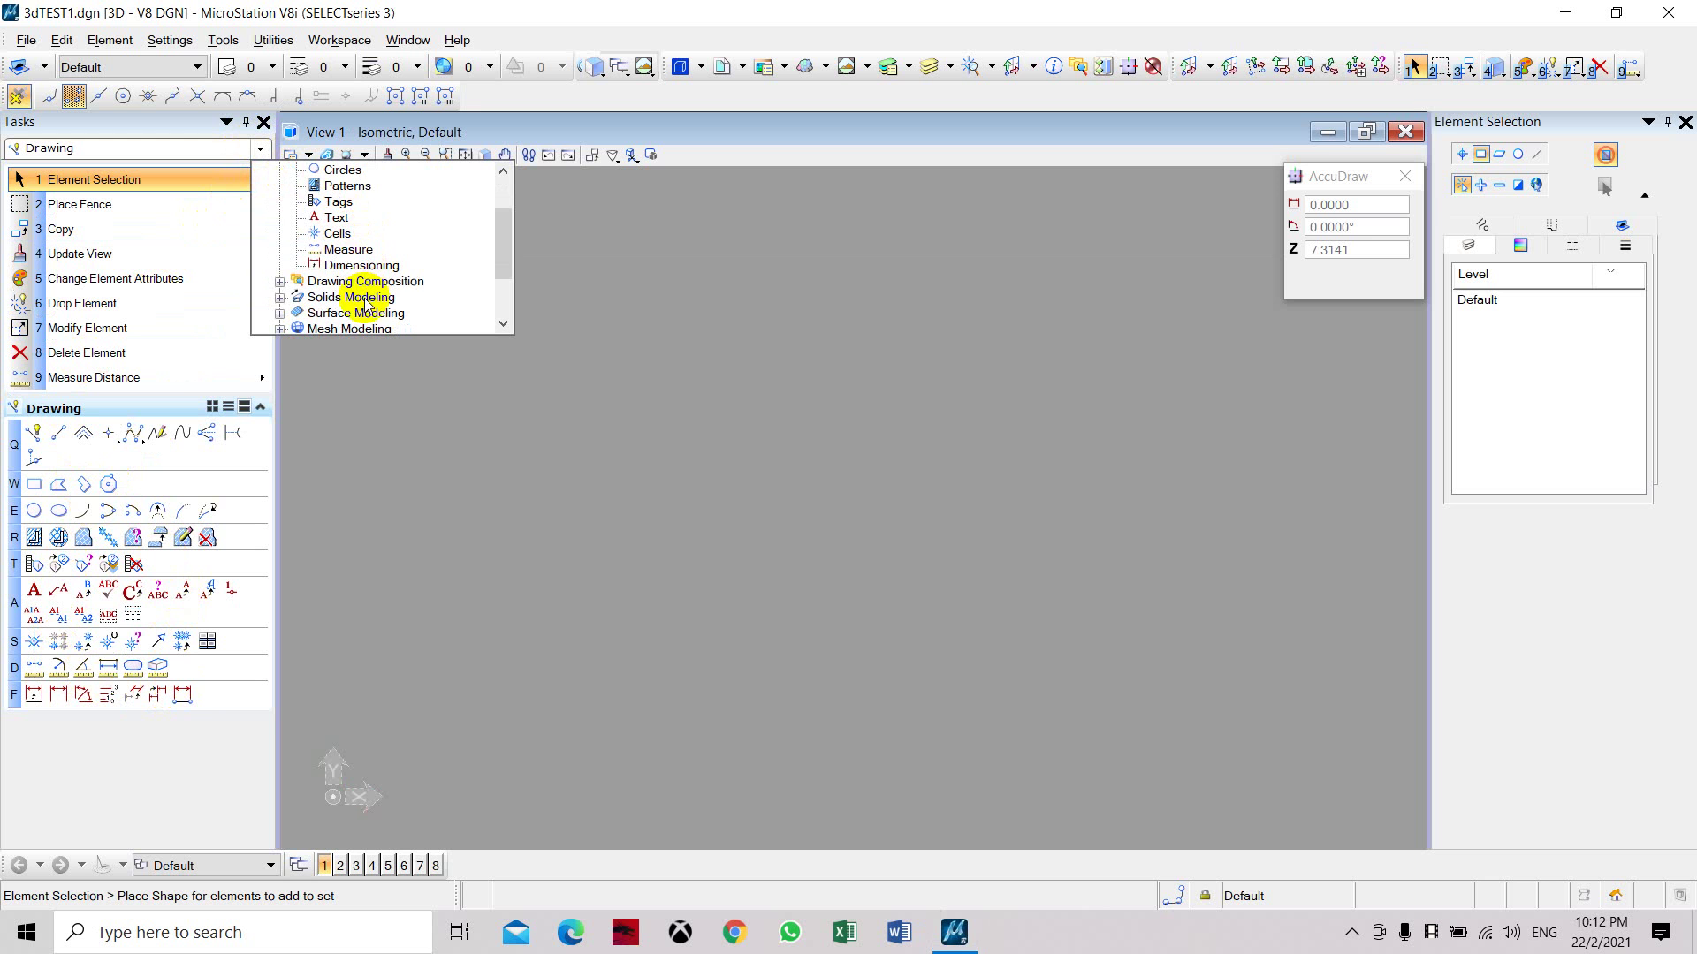
{"action": "scroll", "coordinate": [353, 296], "scroll_direction": "up", "scroll_amount": 2}
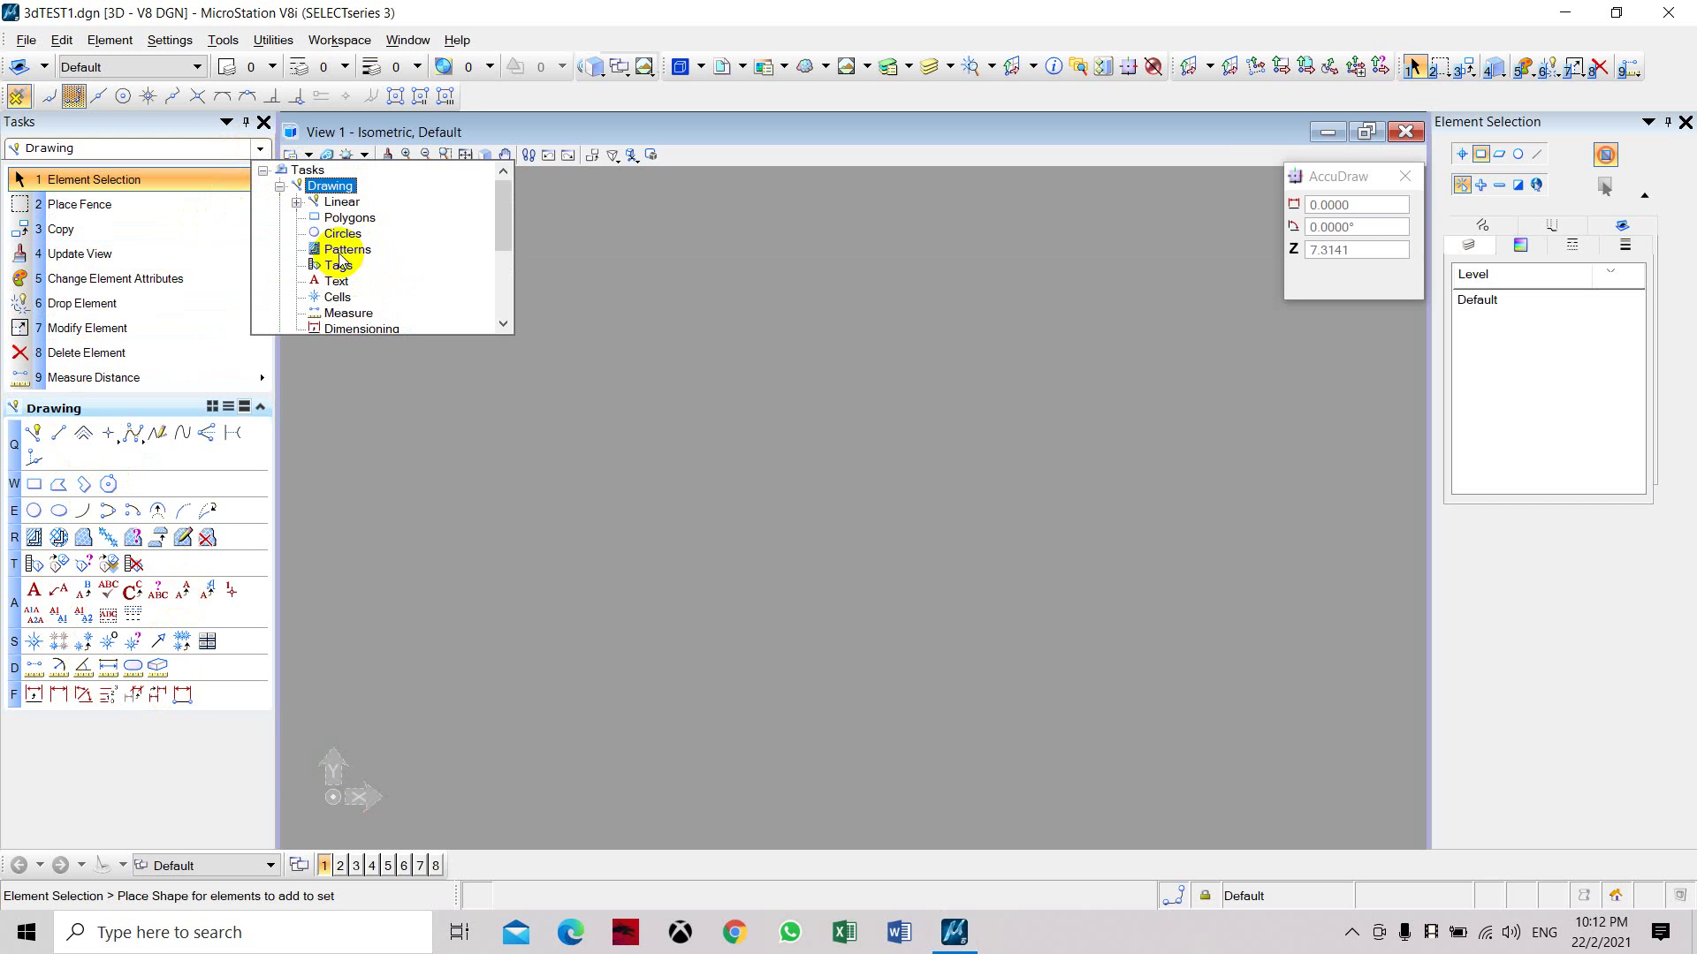
{"action": "left_click", "coordinate": [300, 170]}
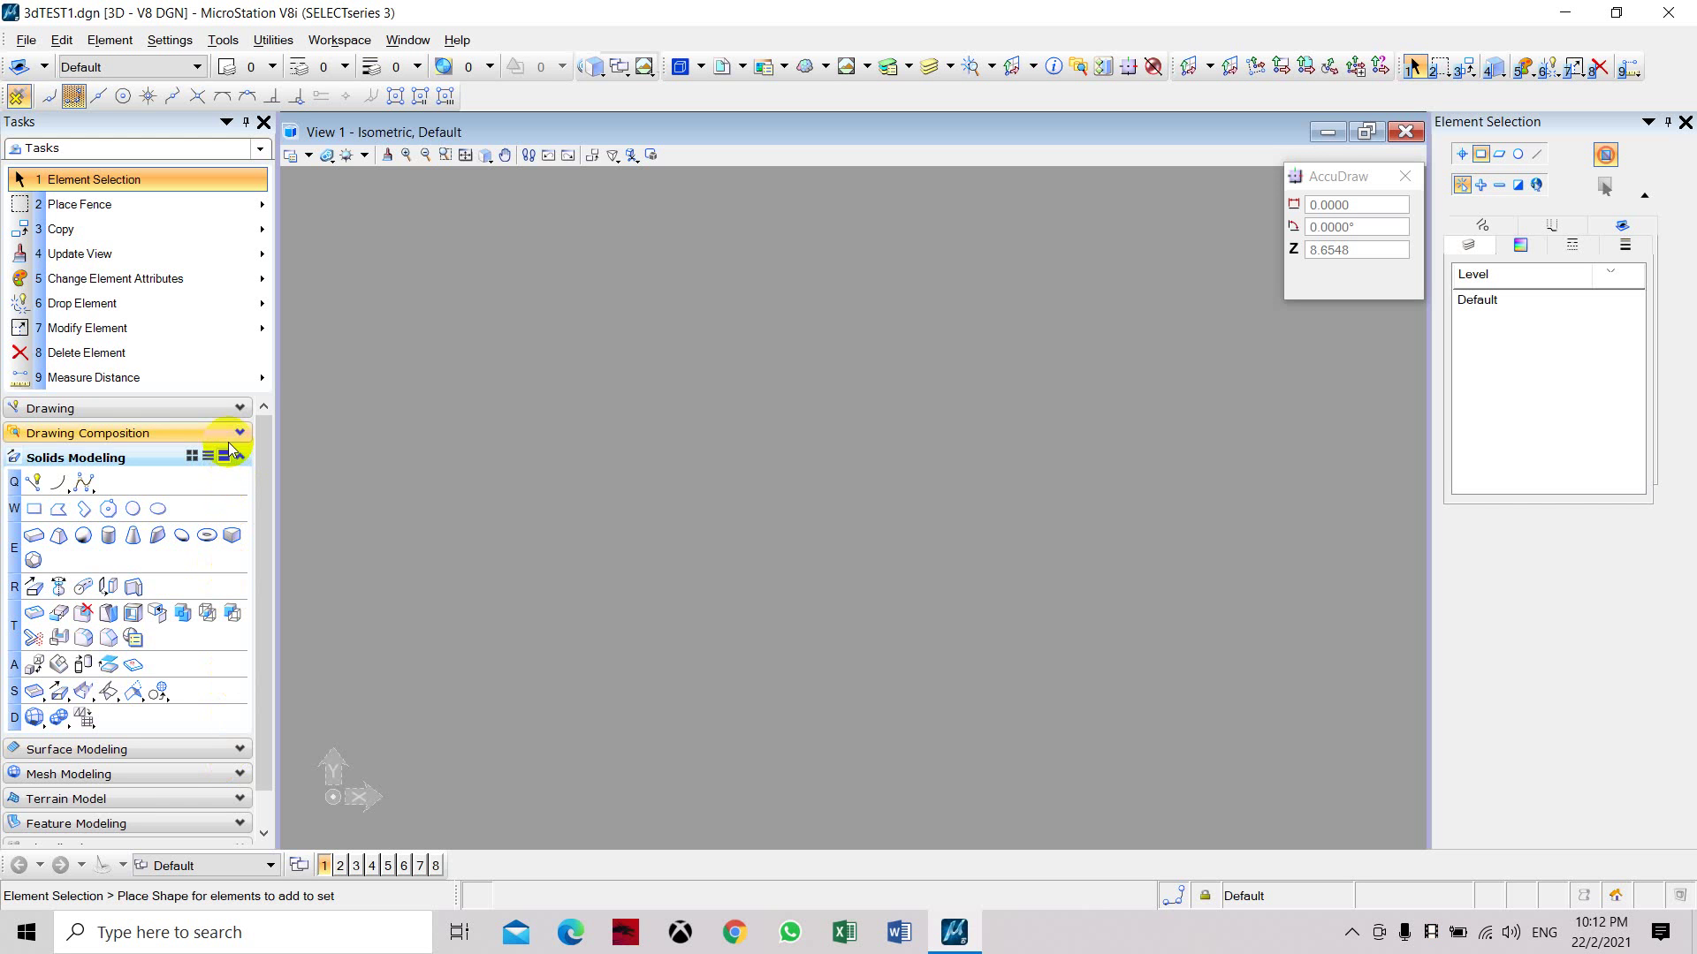
Look through the tool groups from Surface Modeling to Visualization, and return to the Solids Modeling tools
{"action": "left_click", "coordinate": [239, 750]}
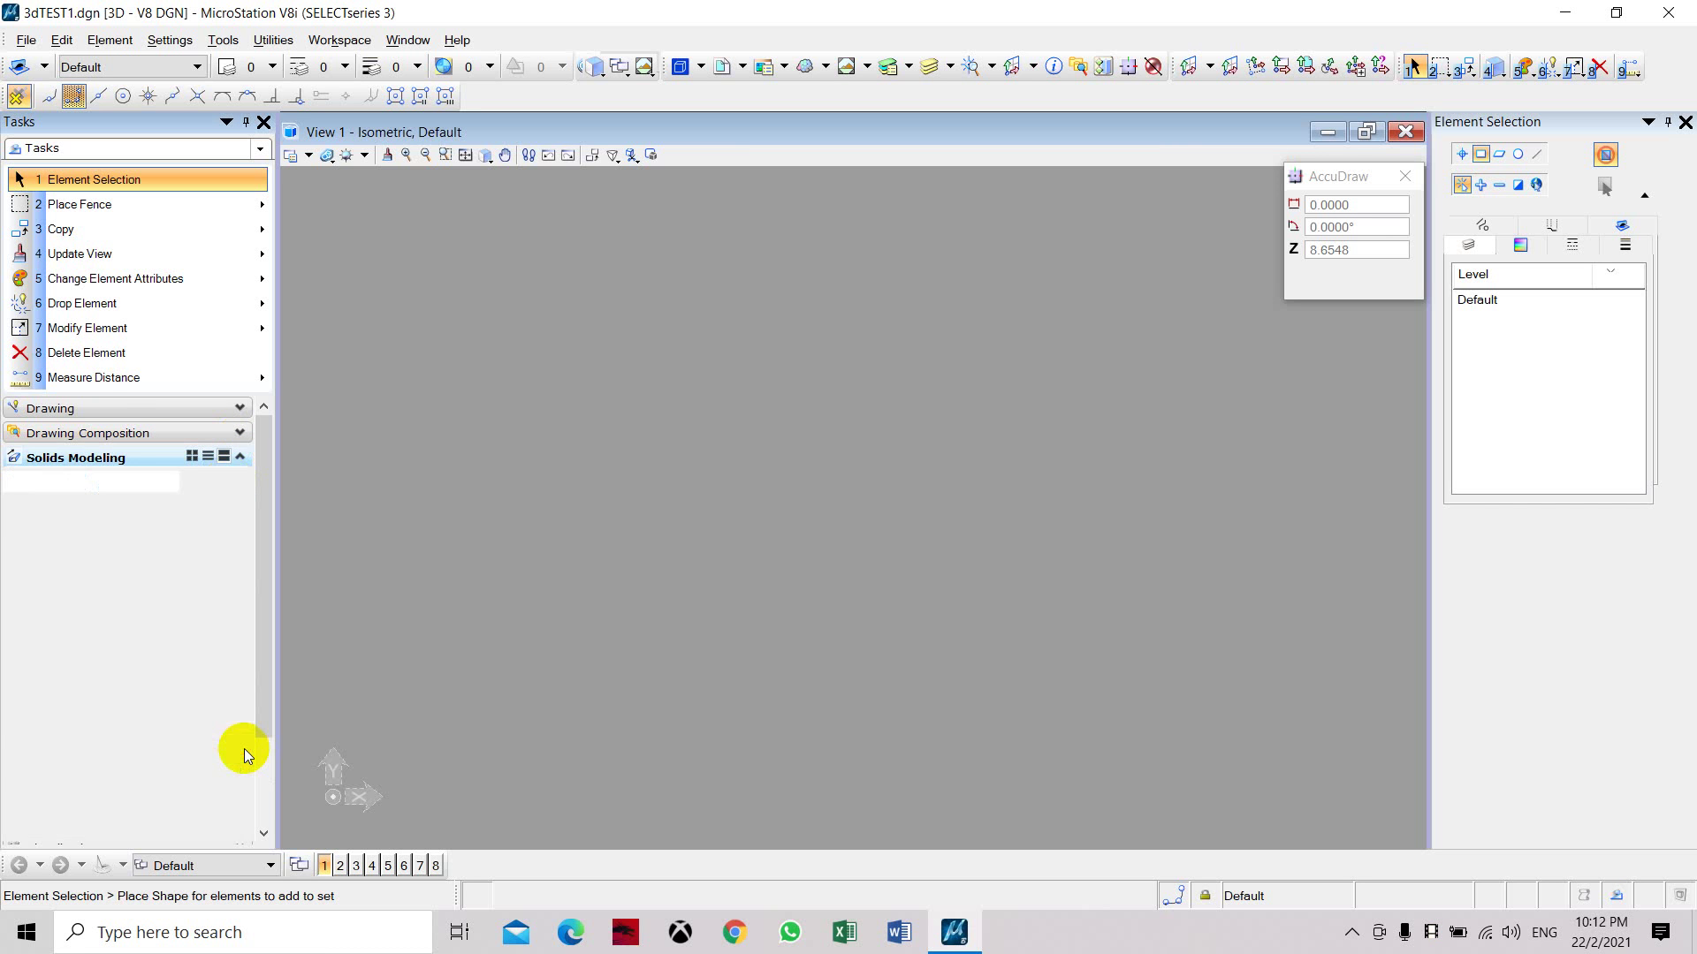
{"action": "scroll", "coordinate": [226, 806], "scroll_direction": "down", "scroll_amount": 3}
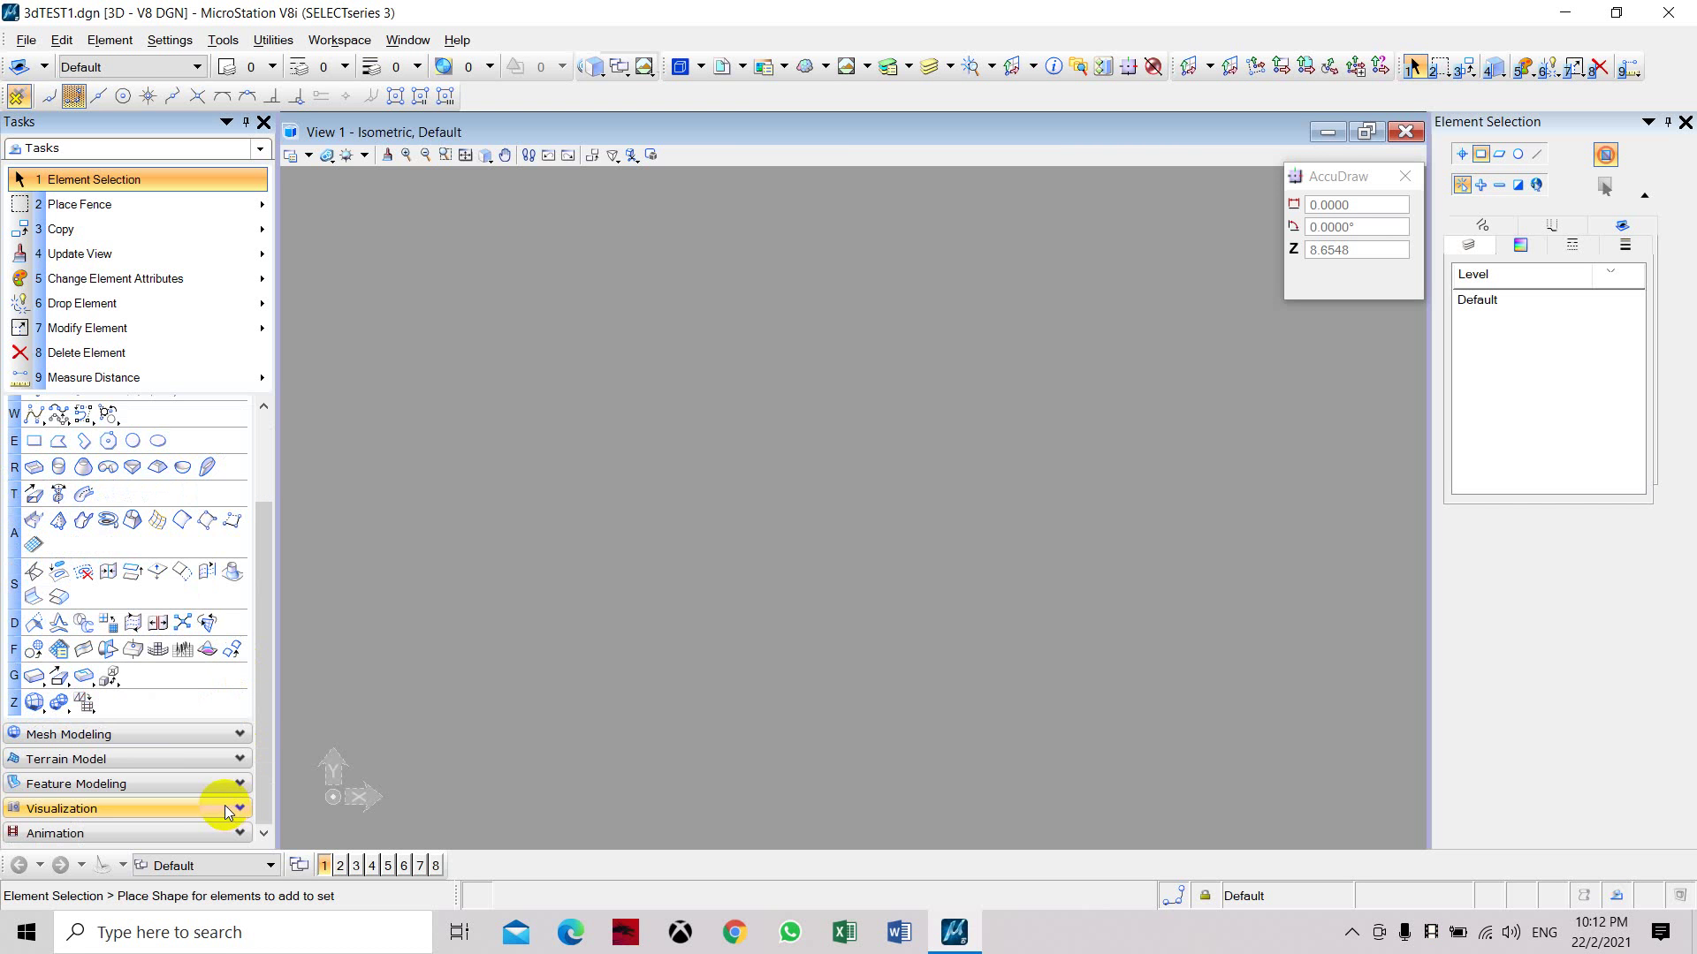
{"action": "left_click", "coordinate": [239, 736]}
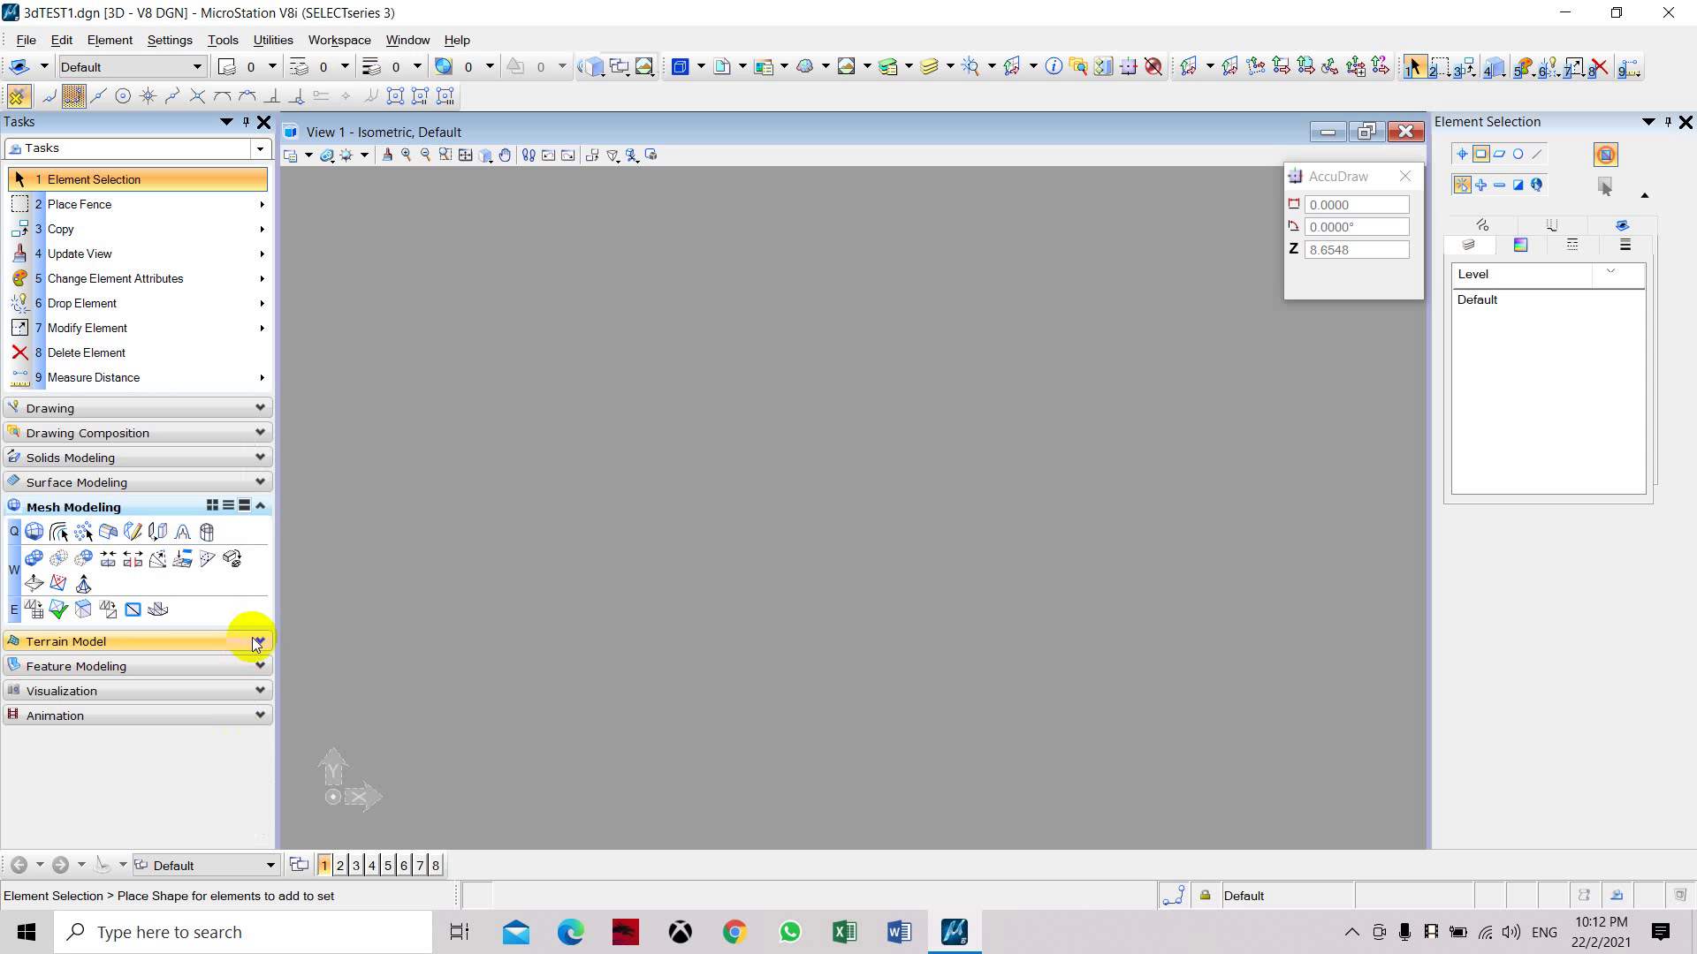
{"action": "left_click", "coordinate": [254, 644]}
{"action": "left_click", "coordinate": [253, 645]}
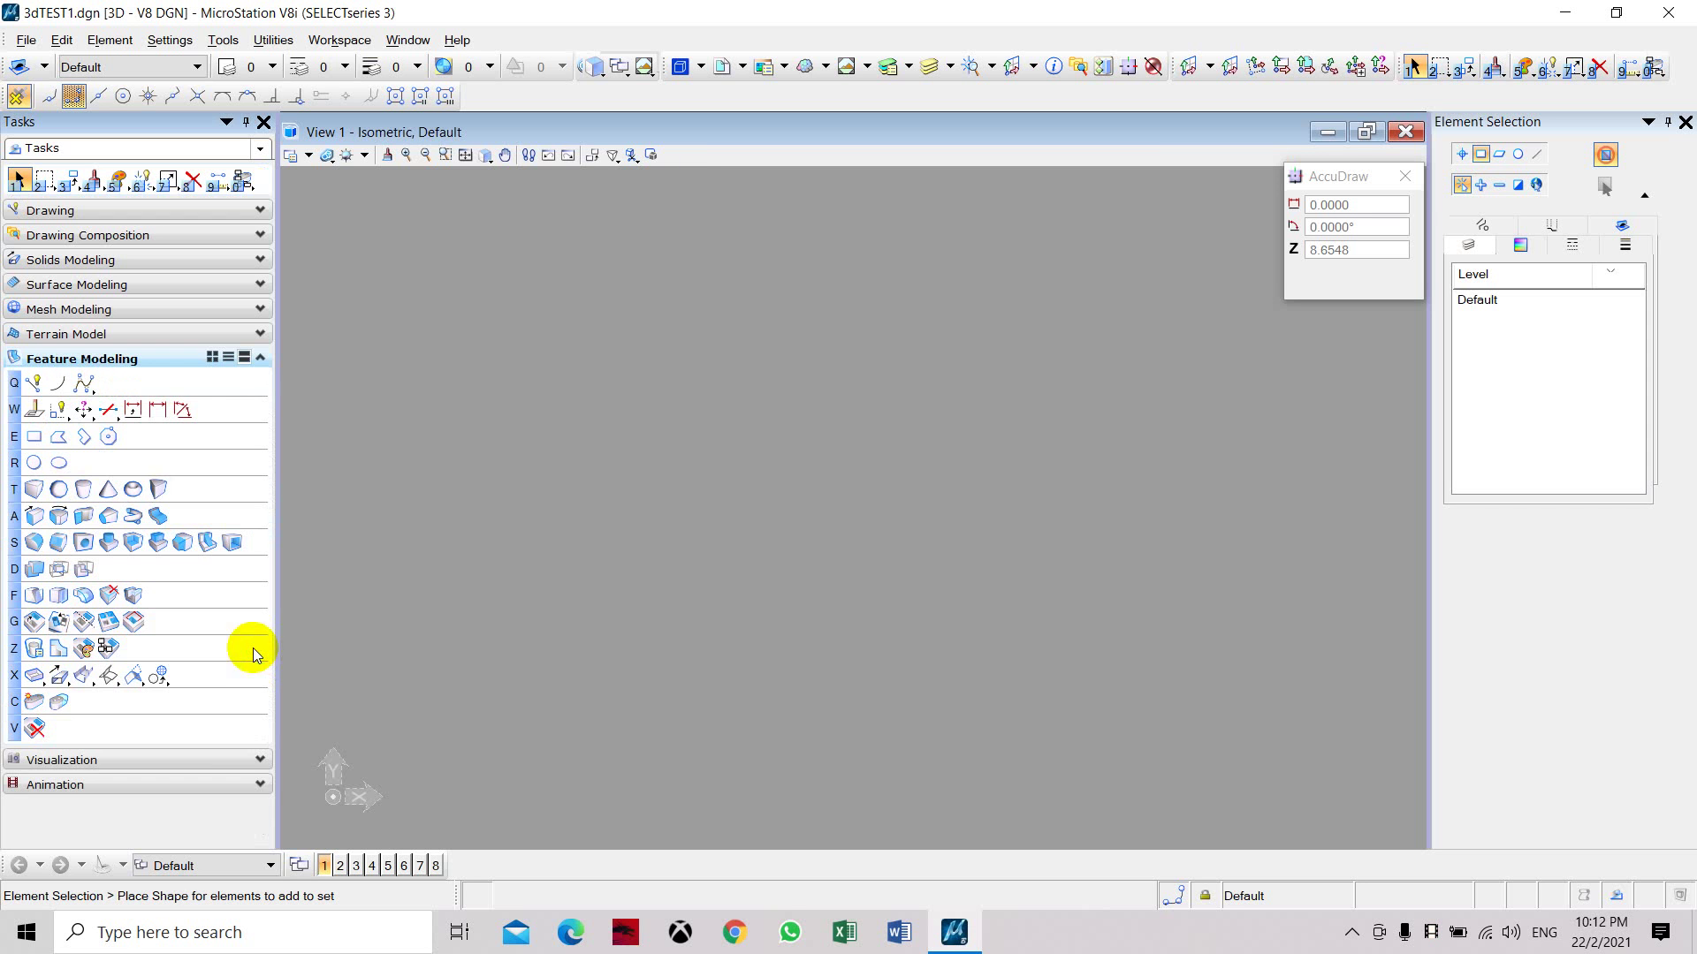
{"action": "left_click", "coordinate": [261, 761]}
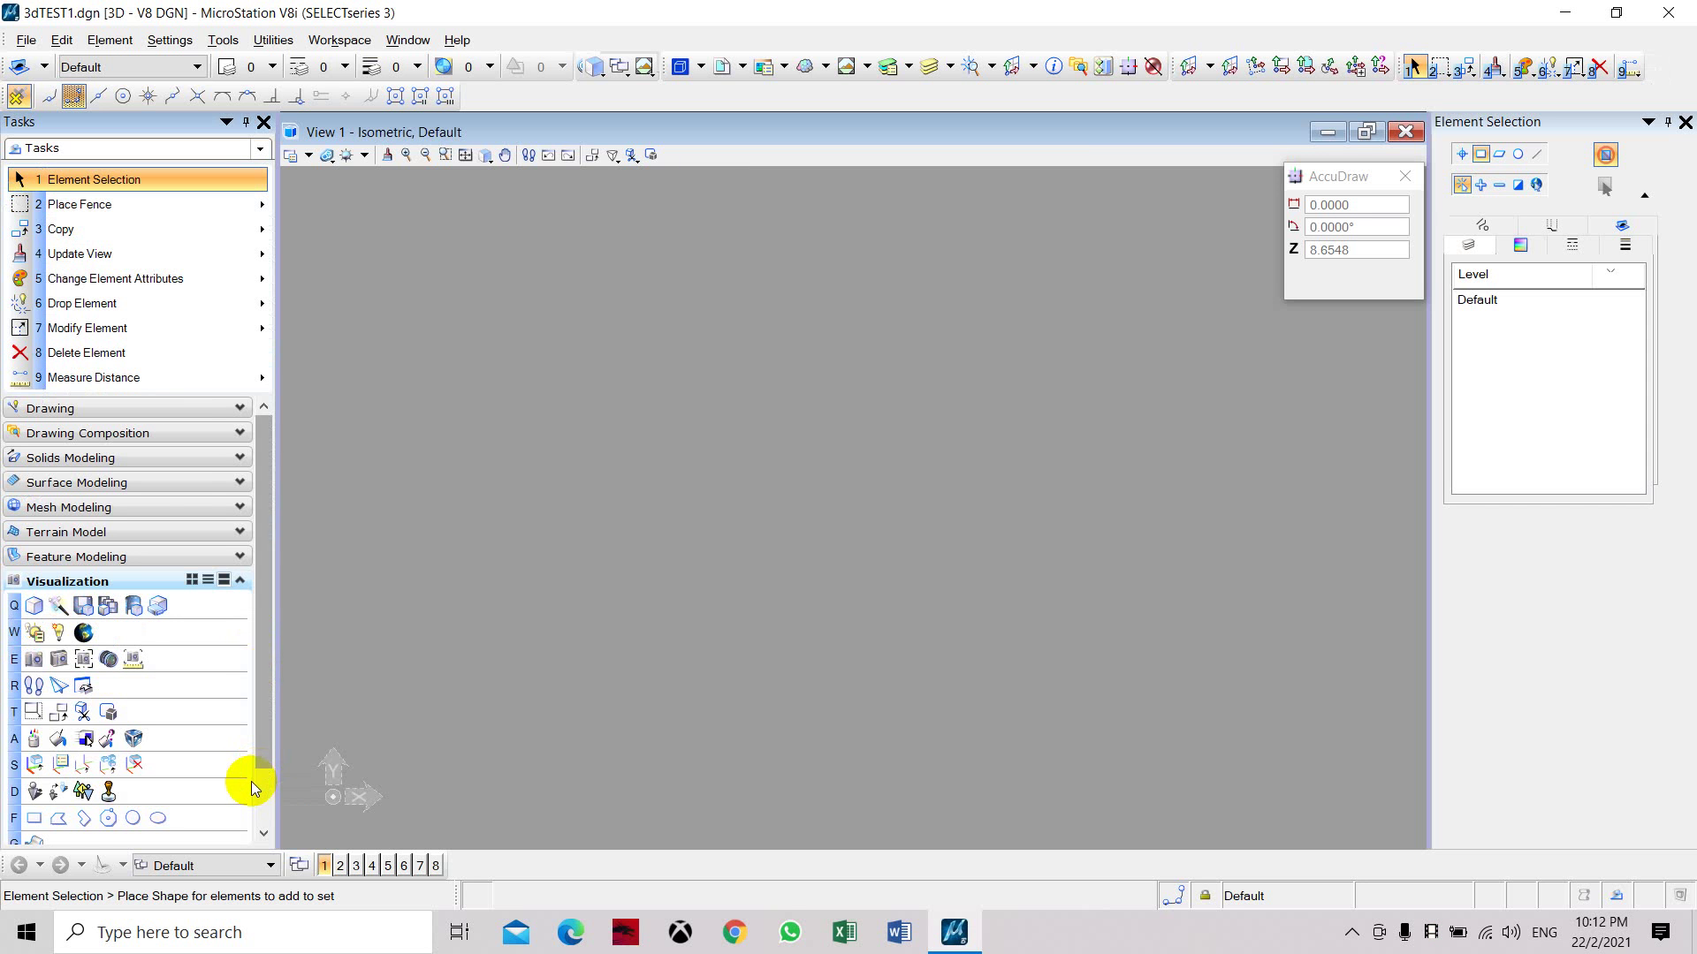
{"action": "left_click", "coordinate": [219, 459]}
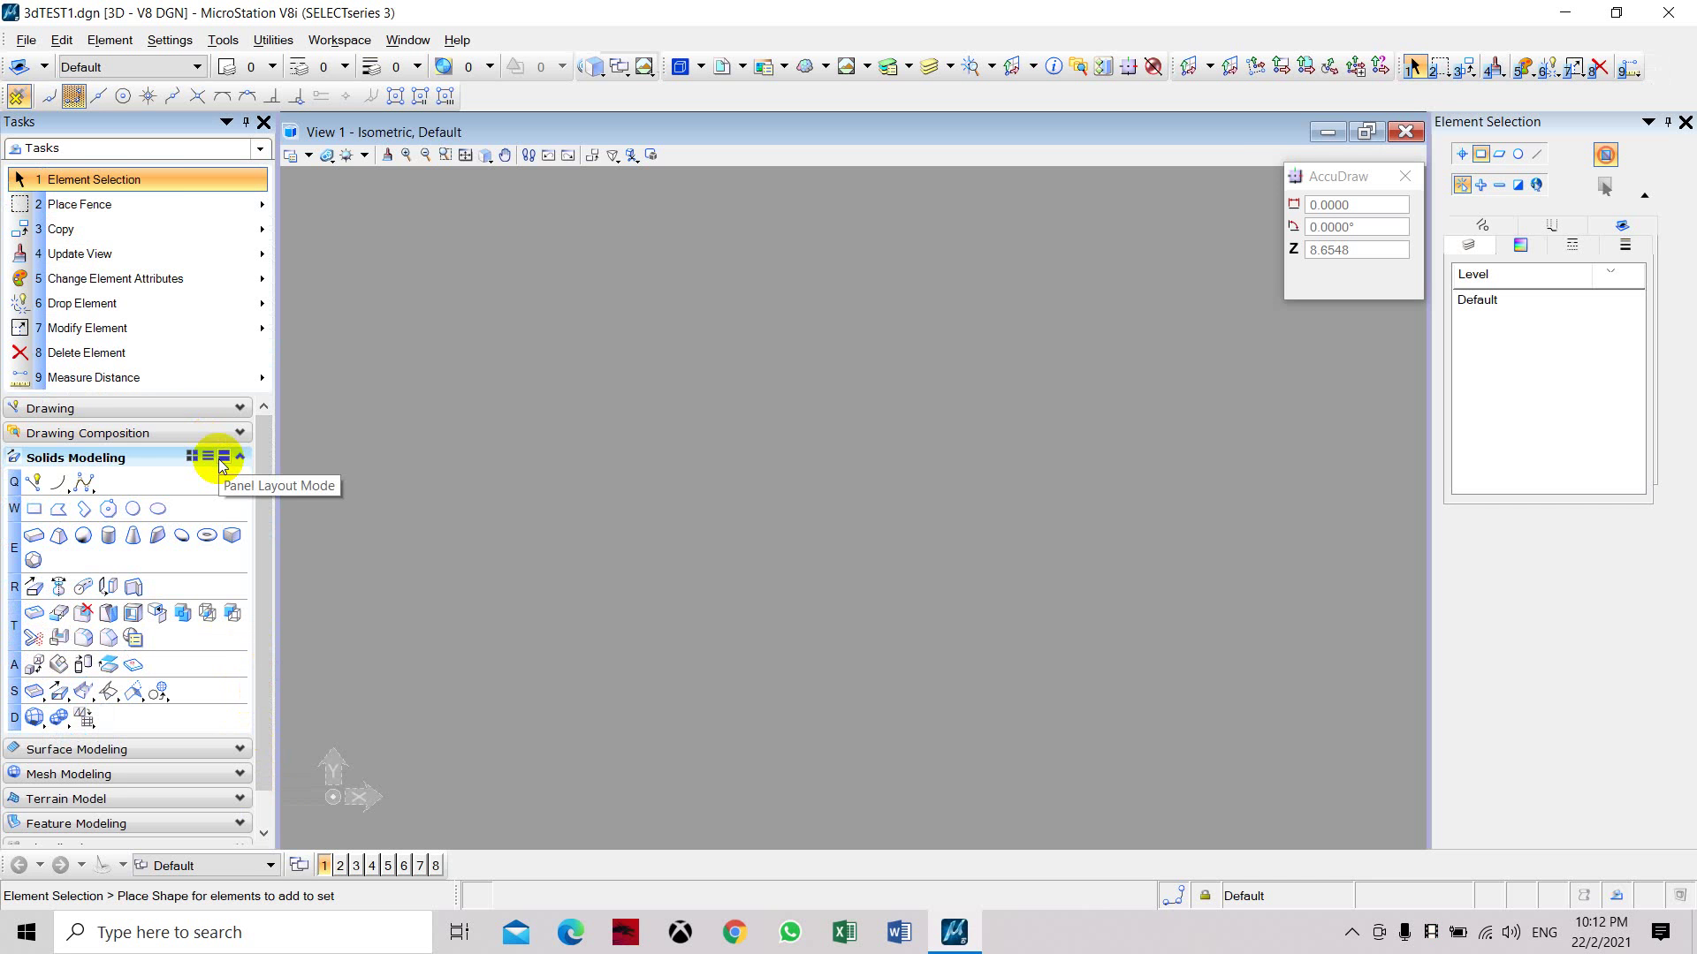
Draw a flat orthogonal block in the top plane near the middle of the isometric view
{"action": "left_click", "coordinate": [33, 509]}
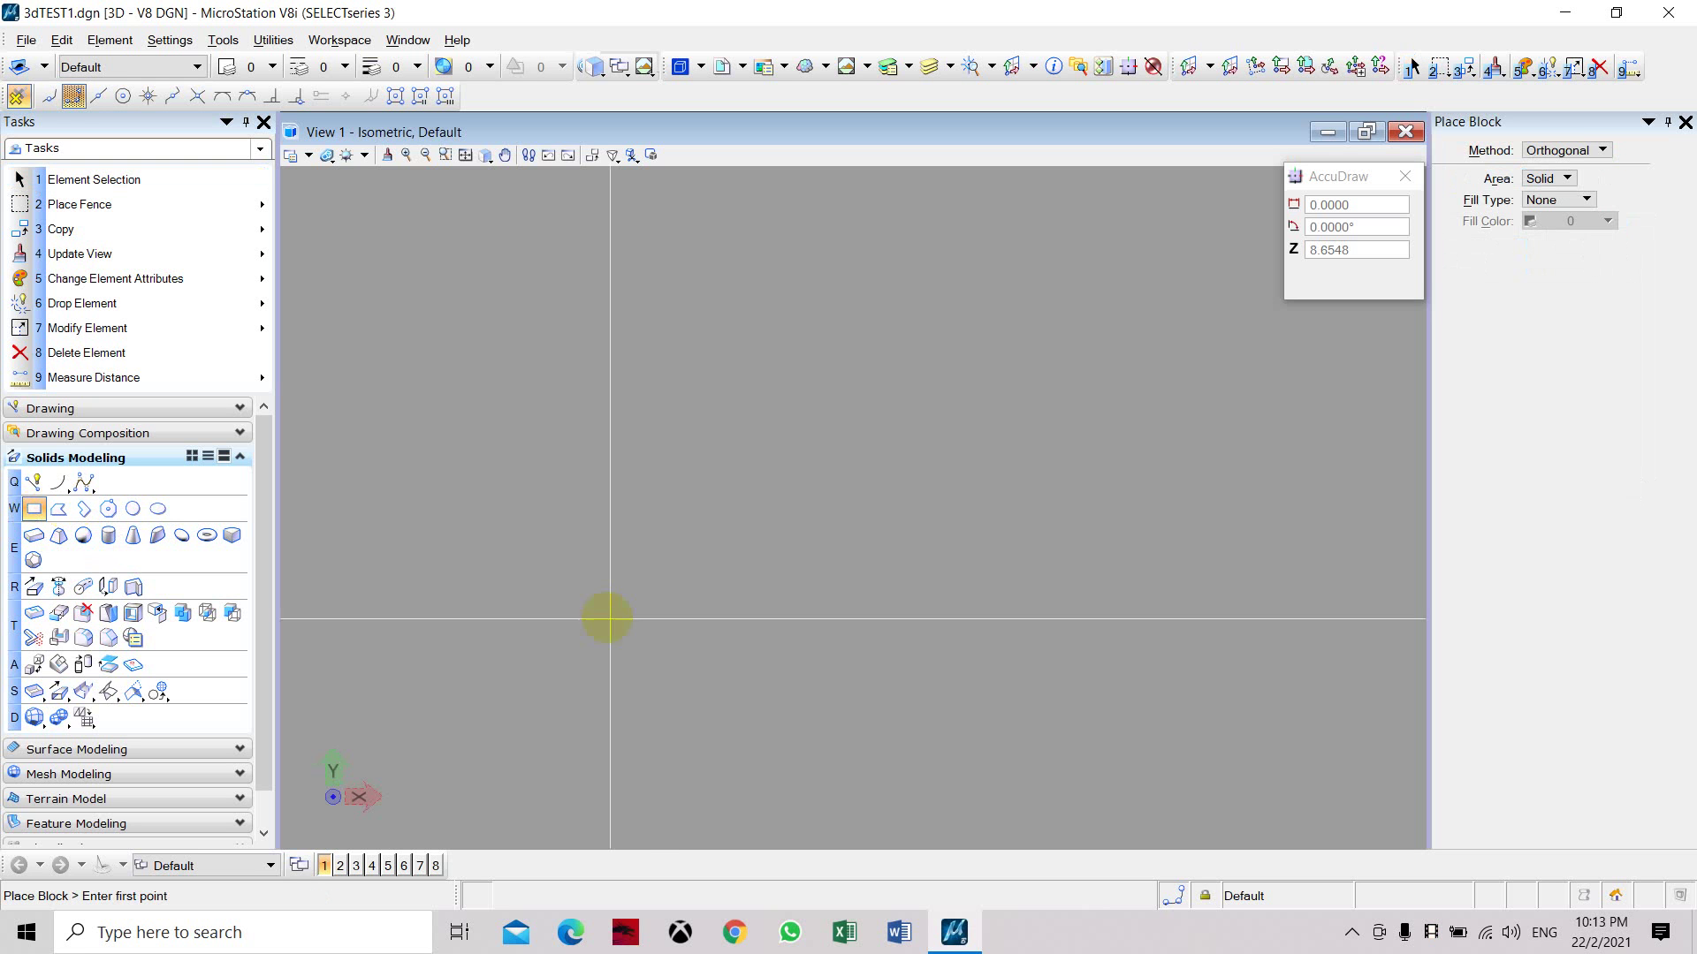
{"action": "left_click", "coordinate": [685, 512]}
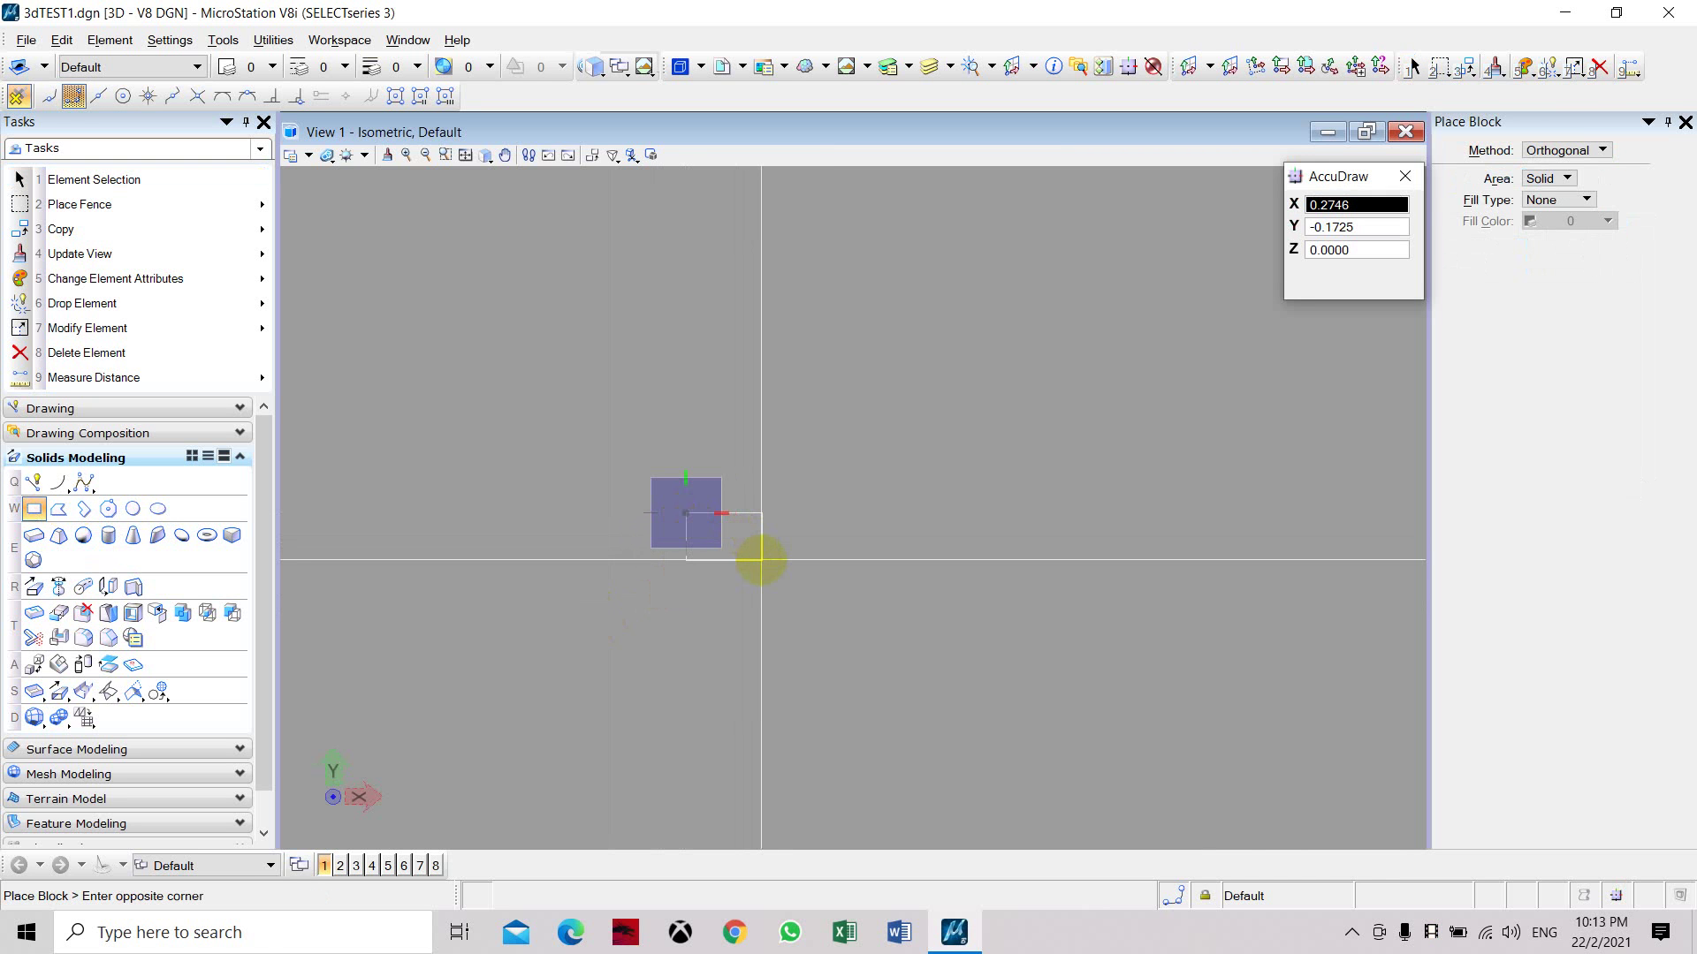
{"action": "key", "text": "t"}
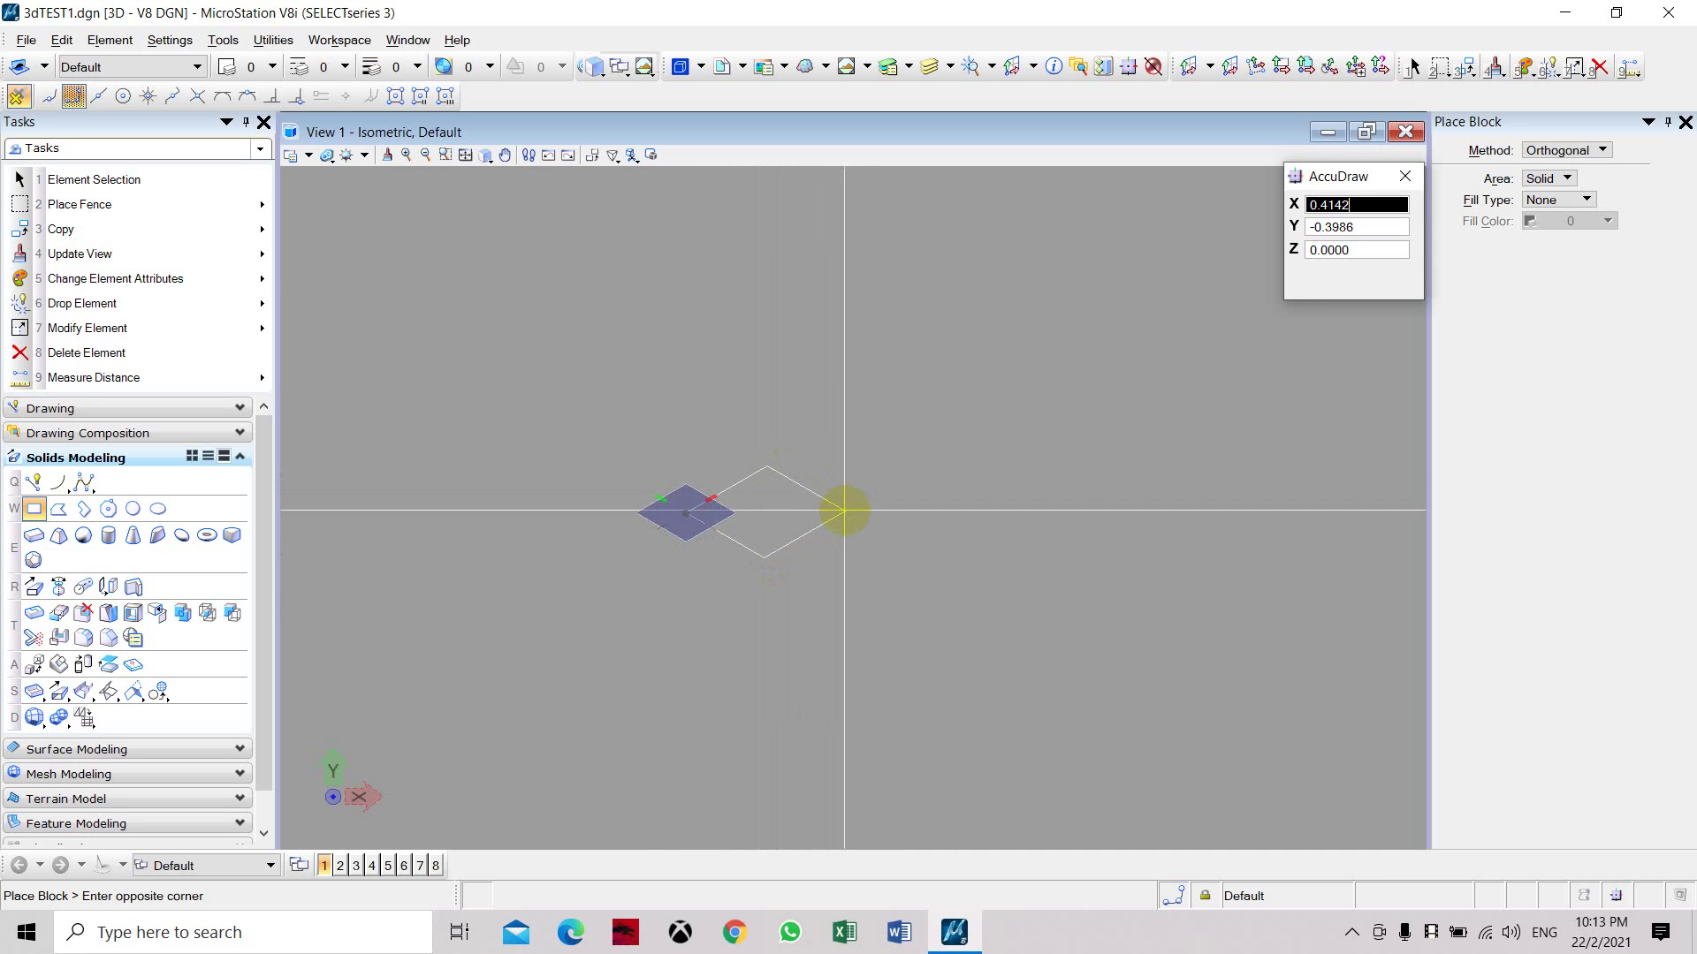
{"action": "left_click", "coordinate": [868, 499]}
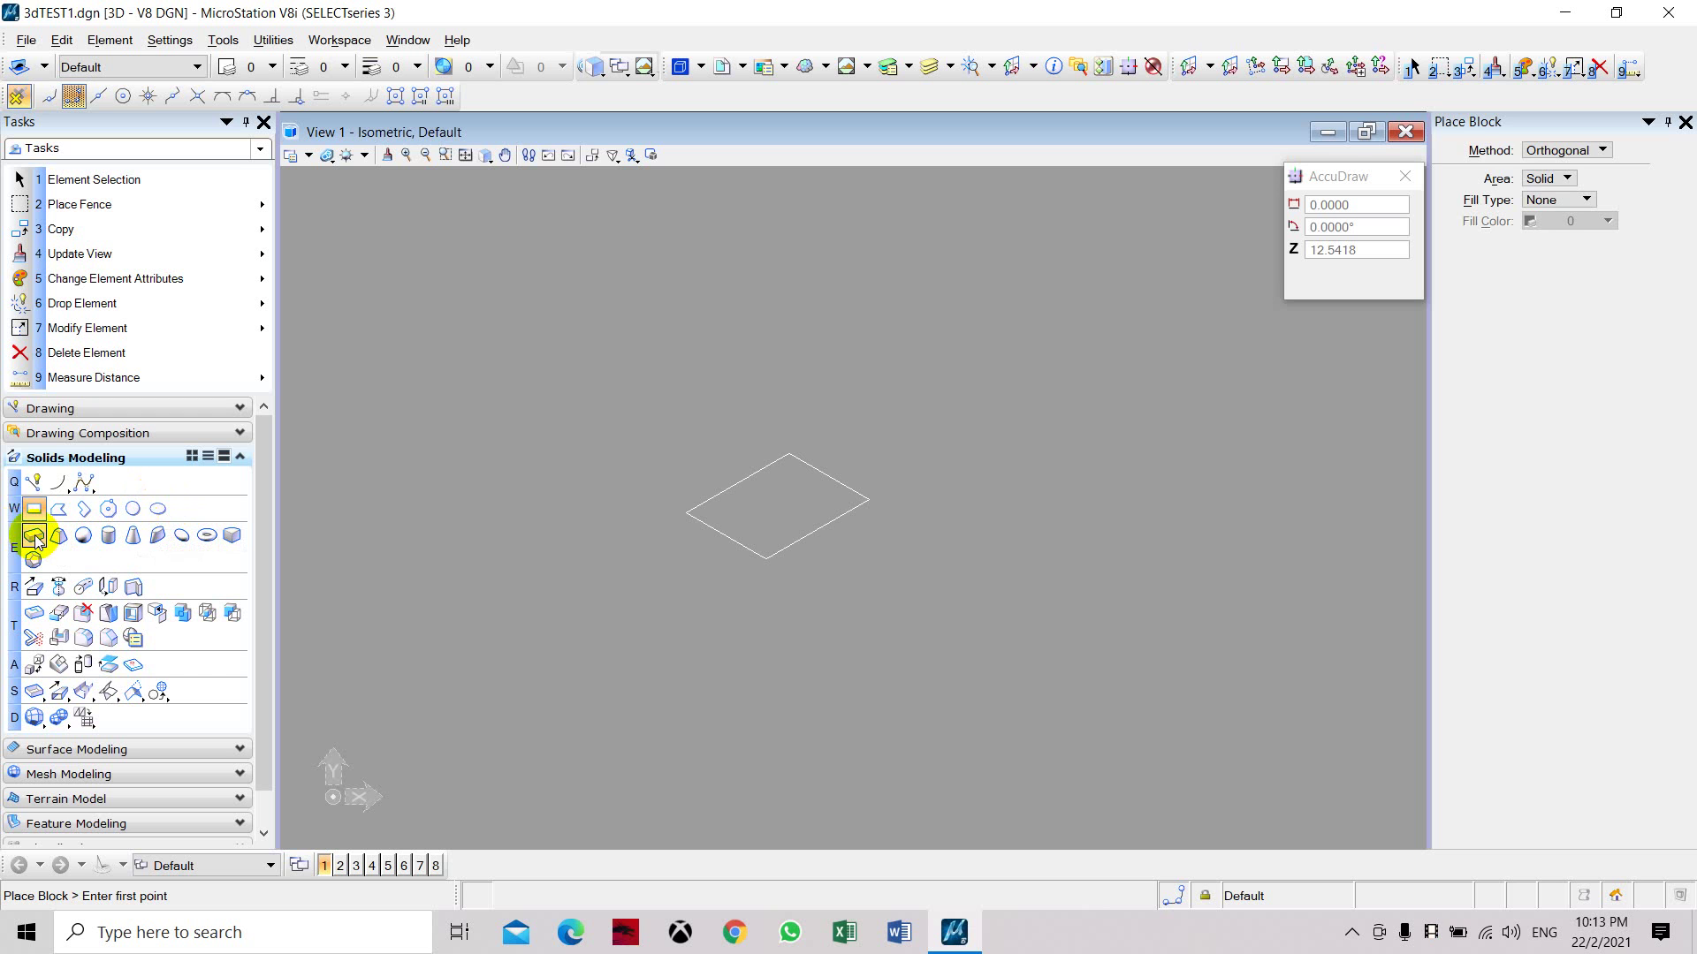
Place an orthogonal slab solid about 0.51 long, 0.70 wide and 0.26 high to the upper left of the flat block
{"action": "left_click", "coordinate": [35, 540]}
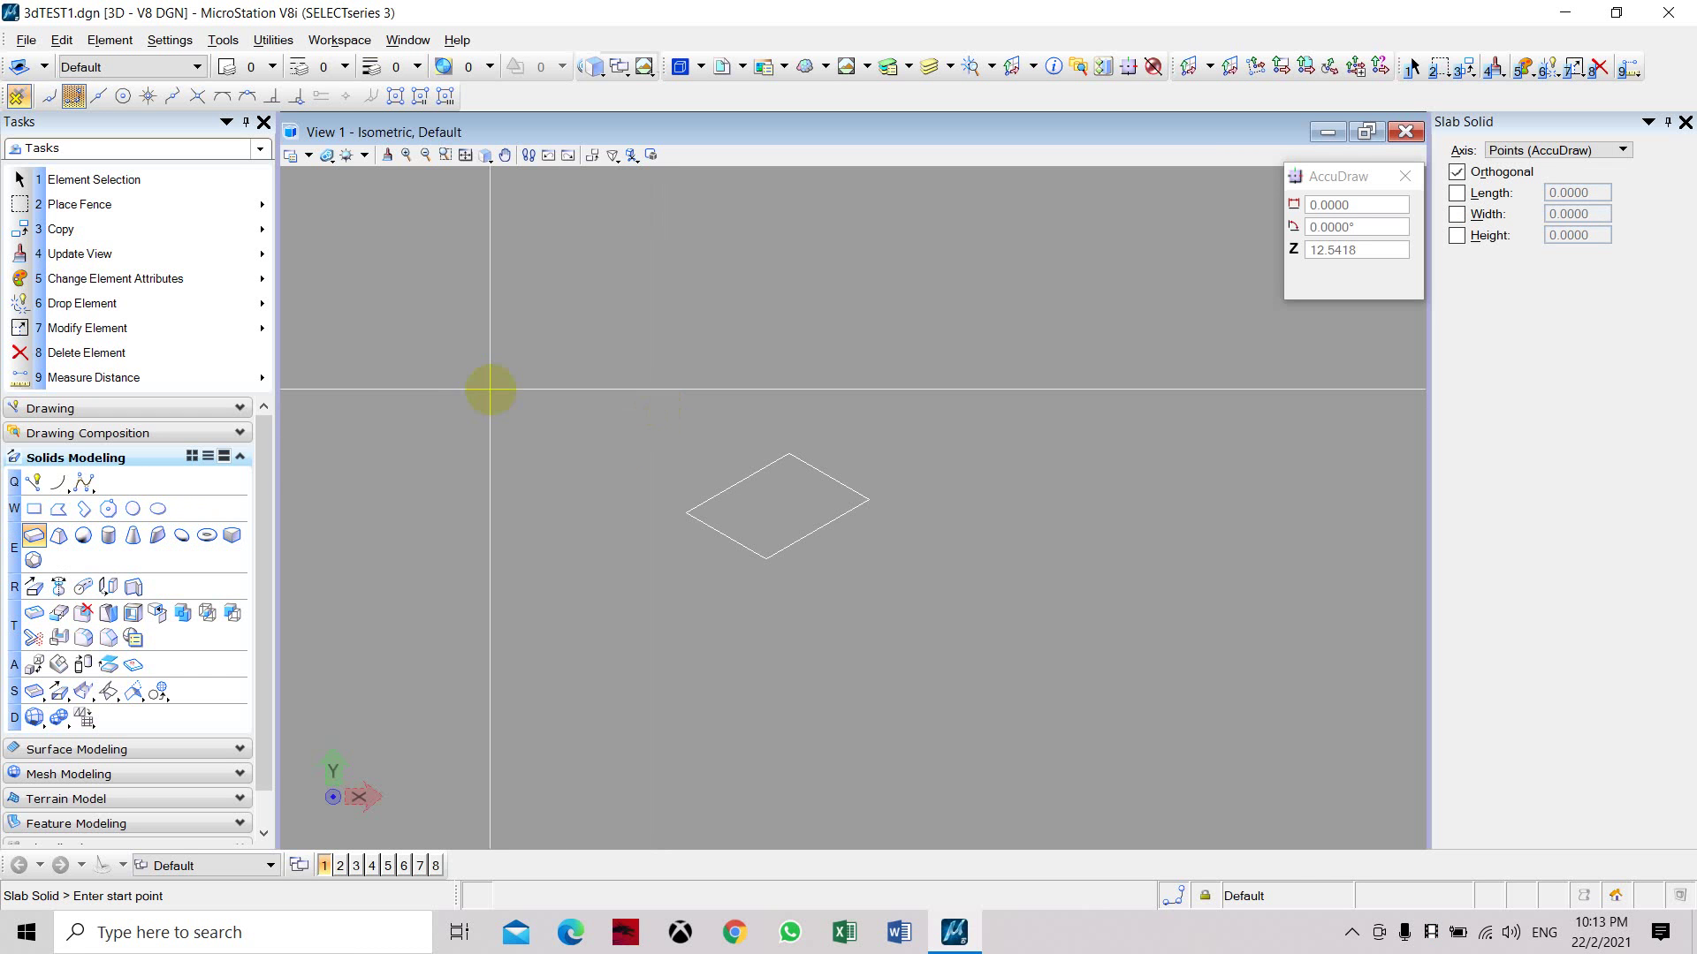
{"action": "left_click", "coordinate": [595, 441]}
{"action": "left_click", "coordinate": [719, 368]}
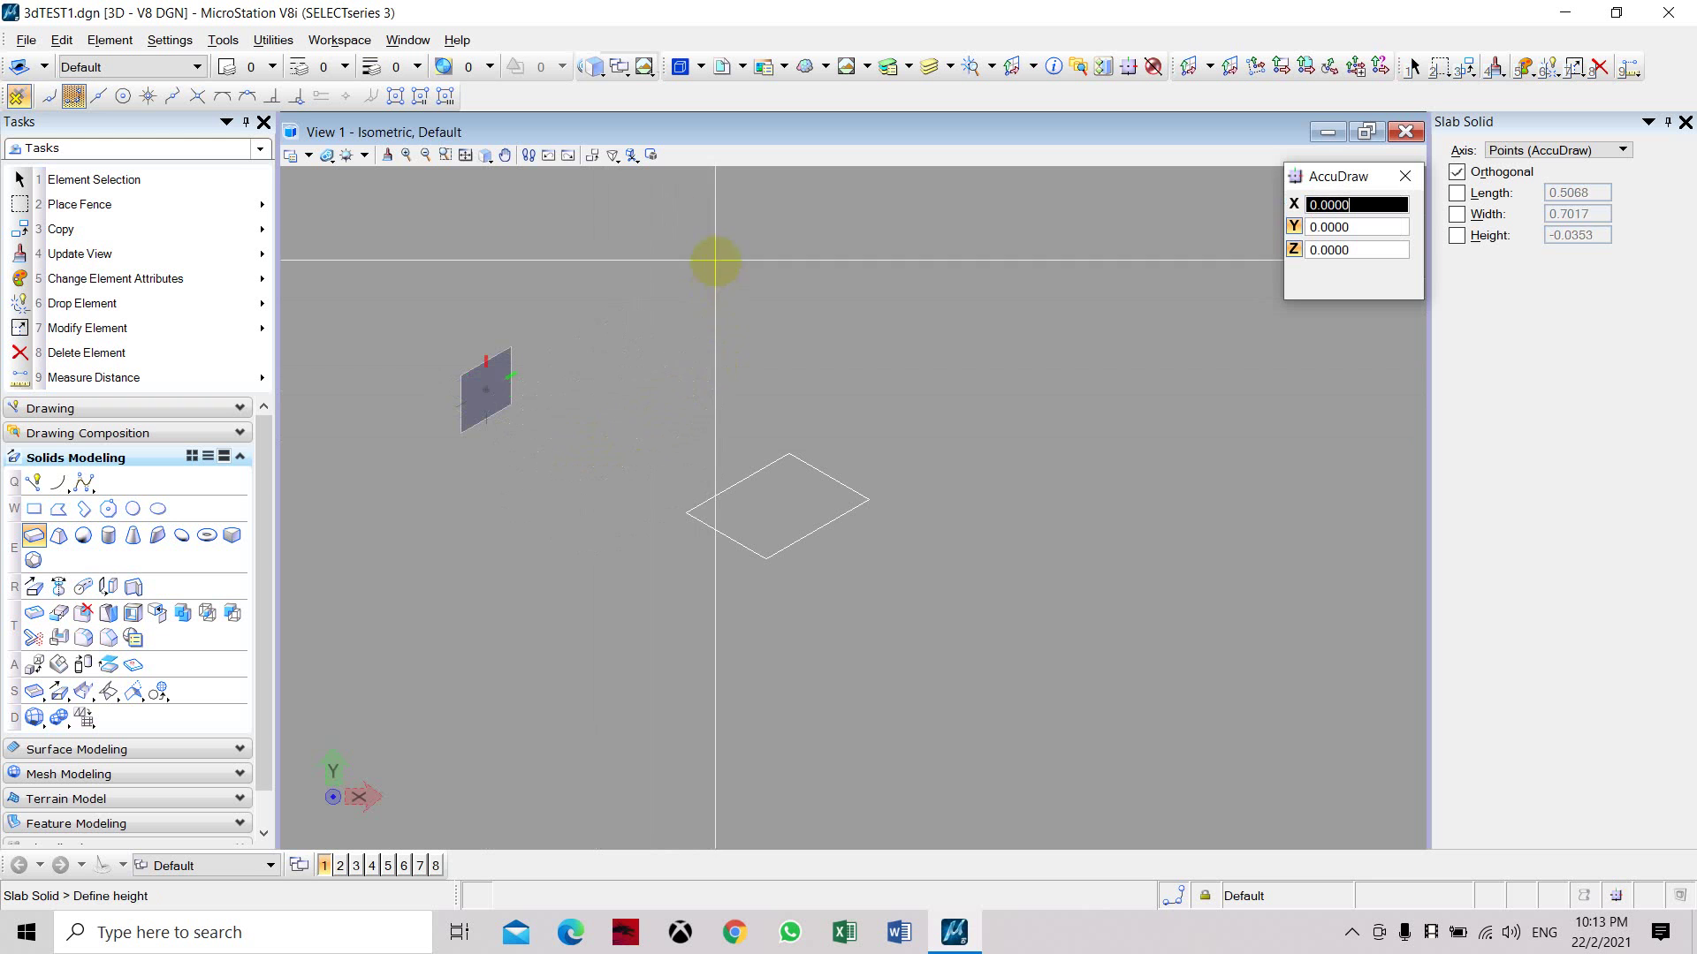
{"action": "left_click", "coordinate": [652, 243]}
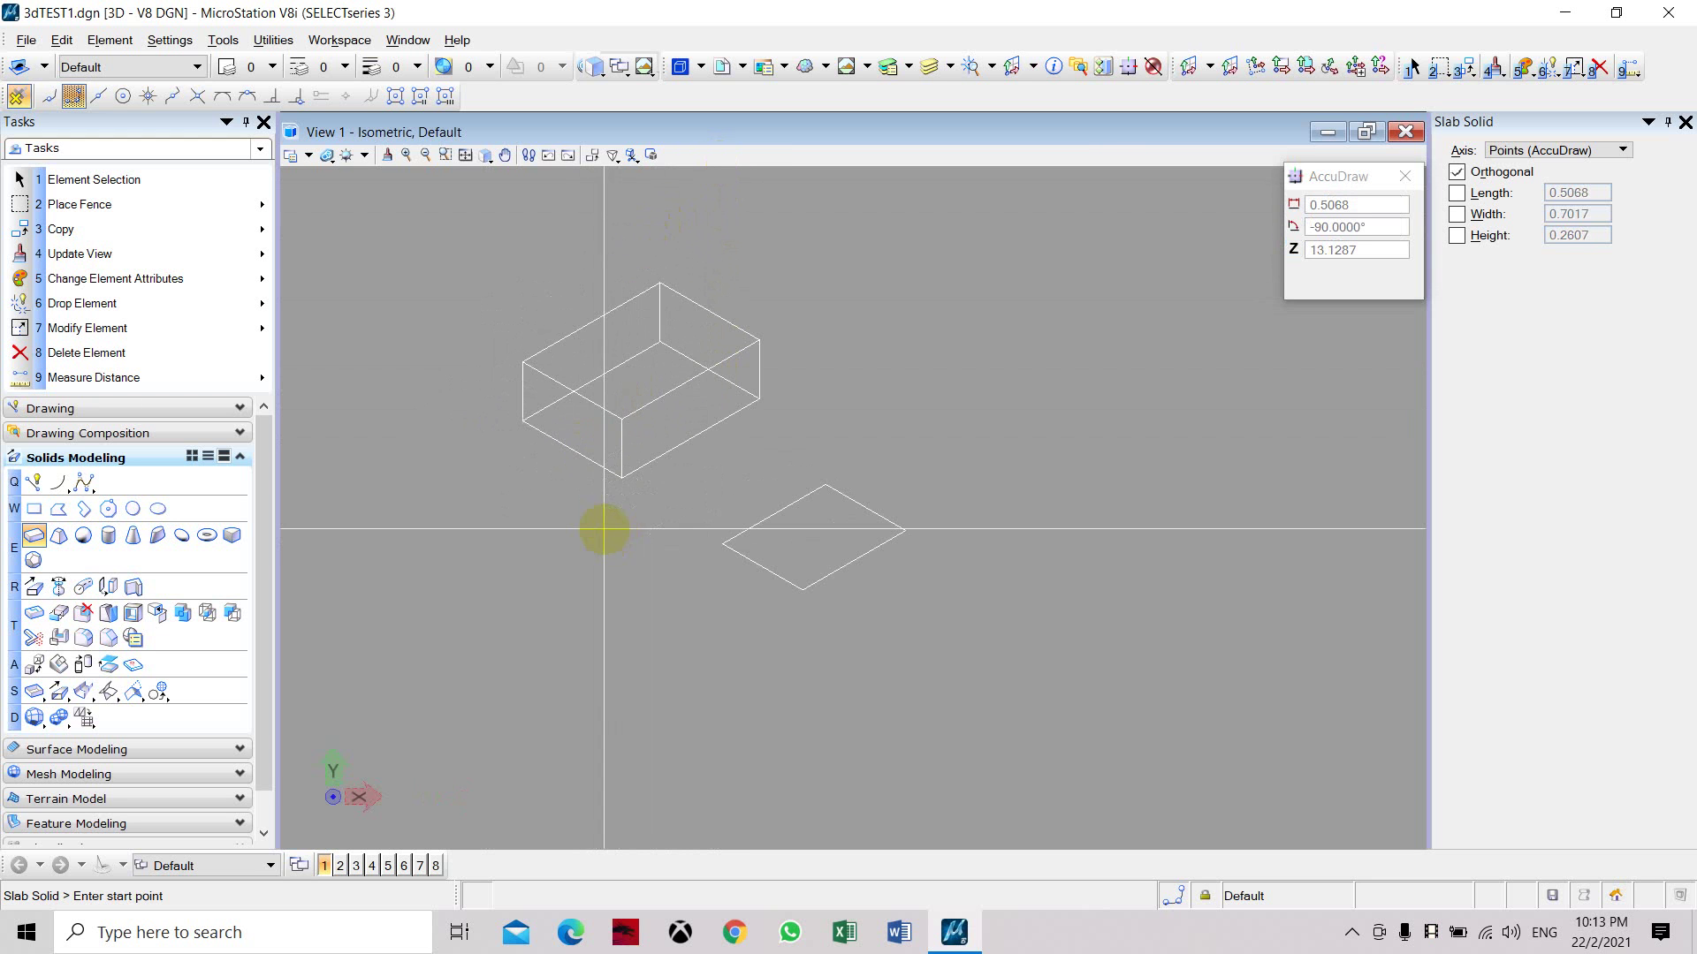
Place an inscribed four-edged pyramid solid beside the slab, with base radius about 0.25, height about 0.79 and top radius about 0.33
{"action": "left_click", "coordinate": [60, 539]}
{"action": "left_click", "coordinate": [948, 438]}
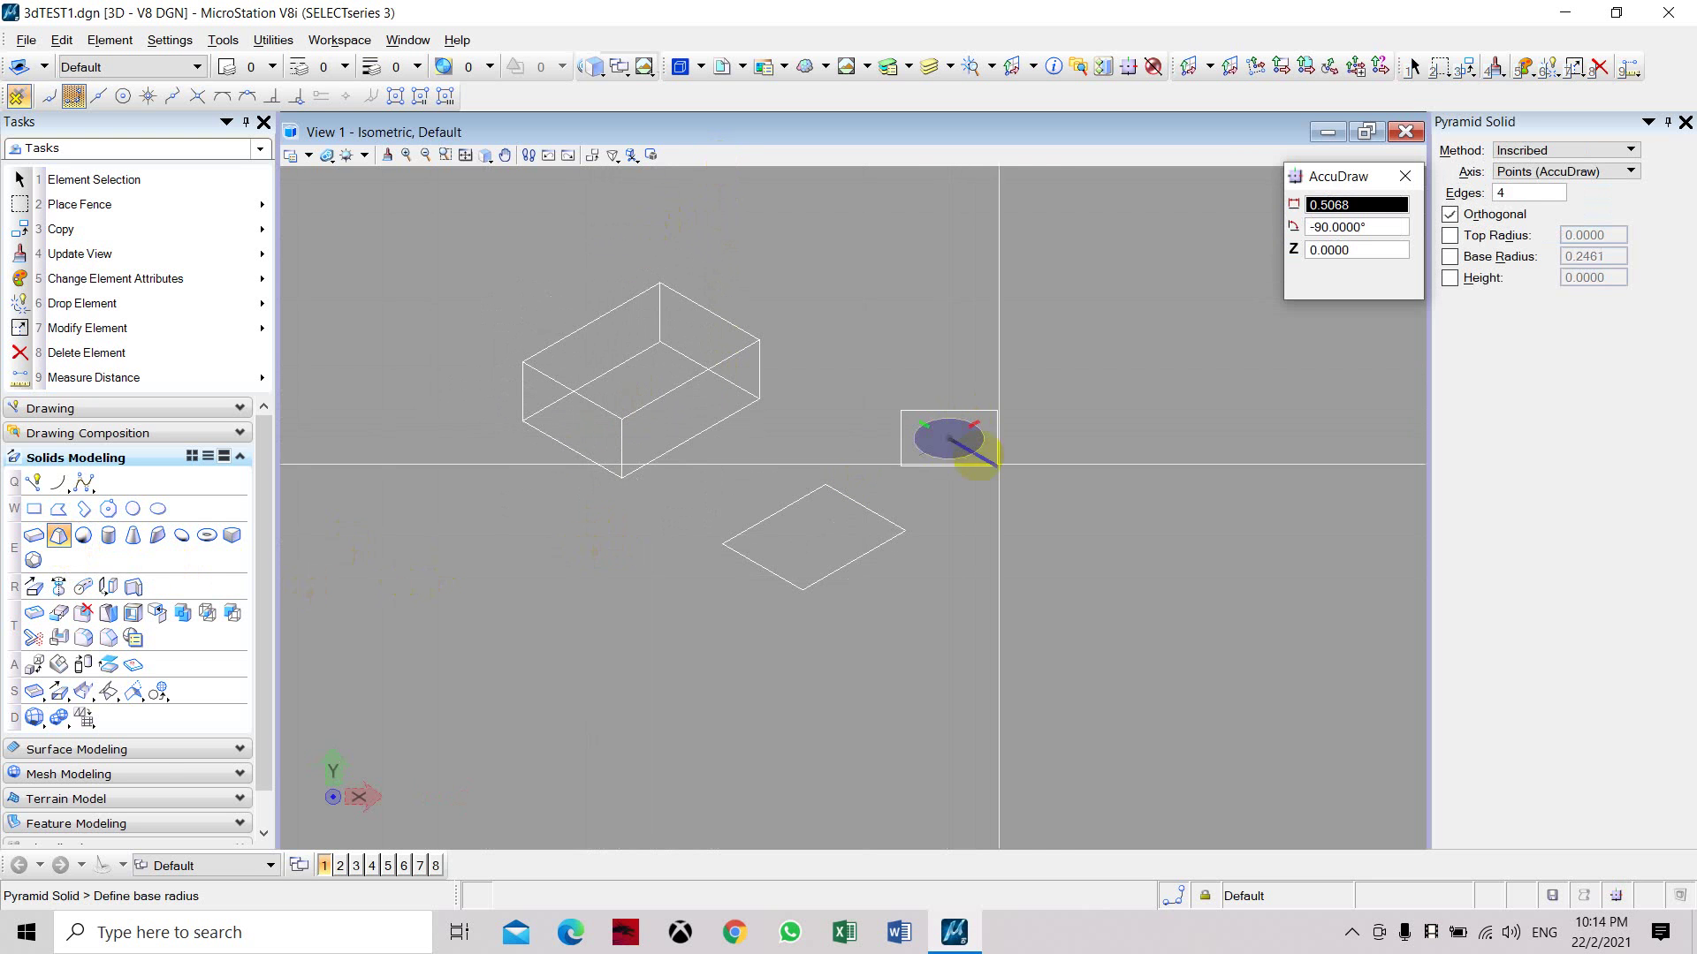
{"action": "left_click", "coordinate": [1004, 461]}
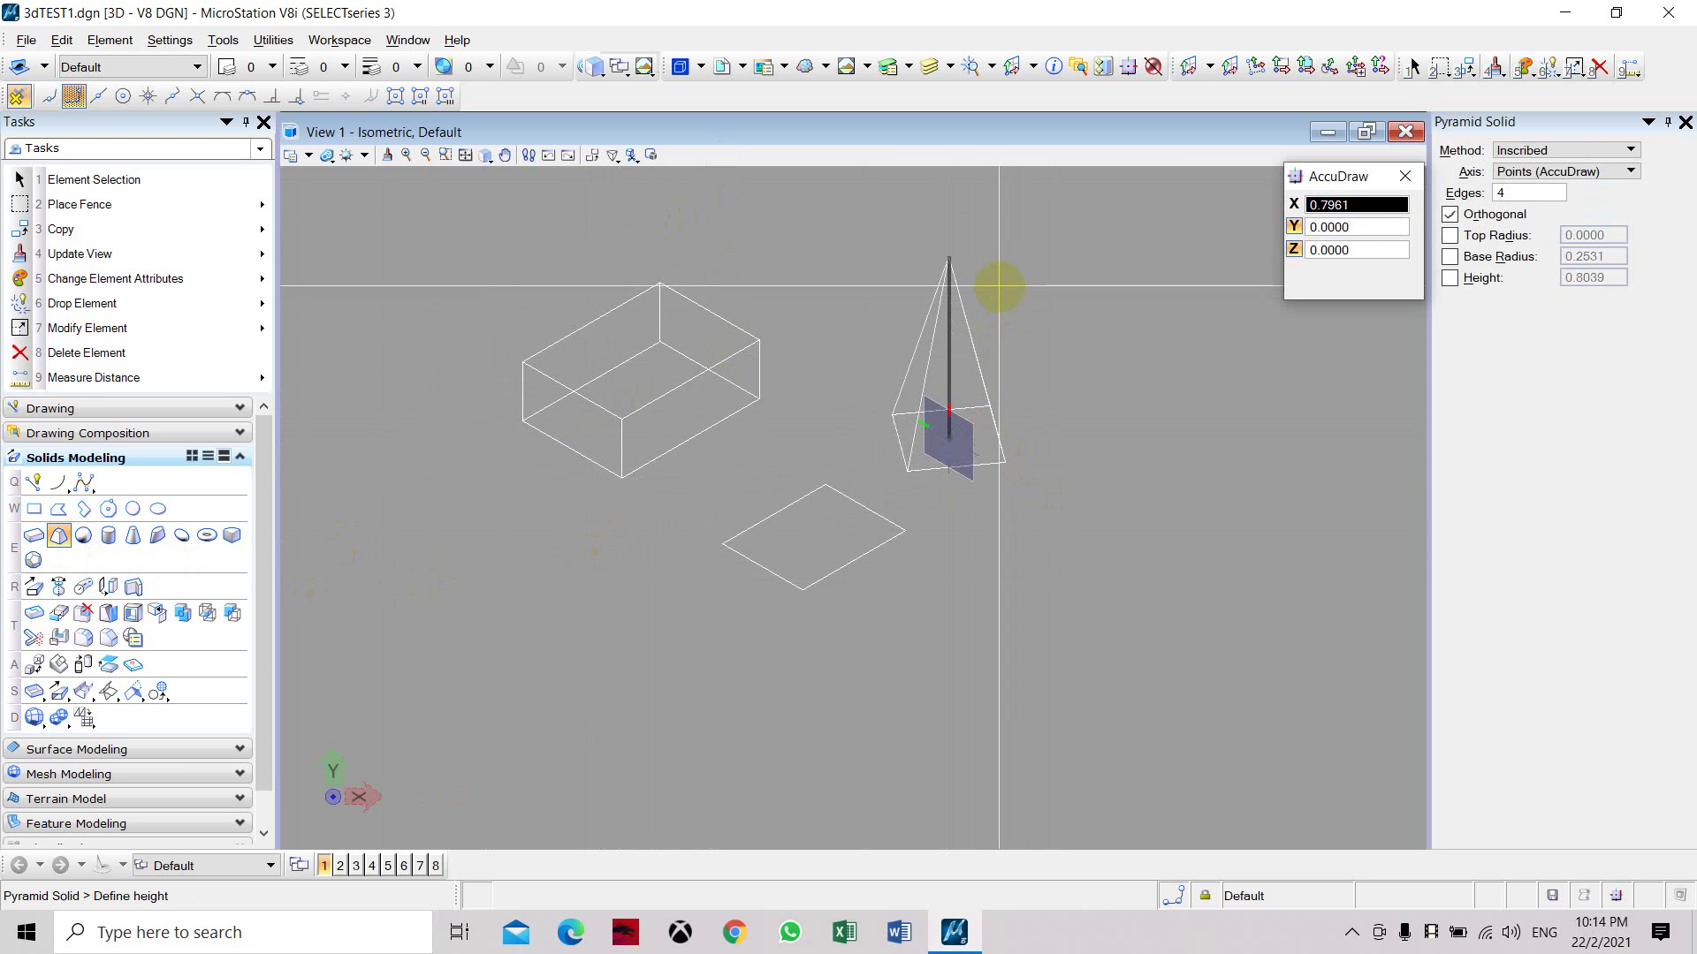
{"action": "left_click", "coordinate": [1008, 294]}
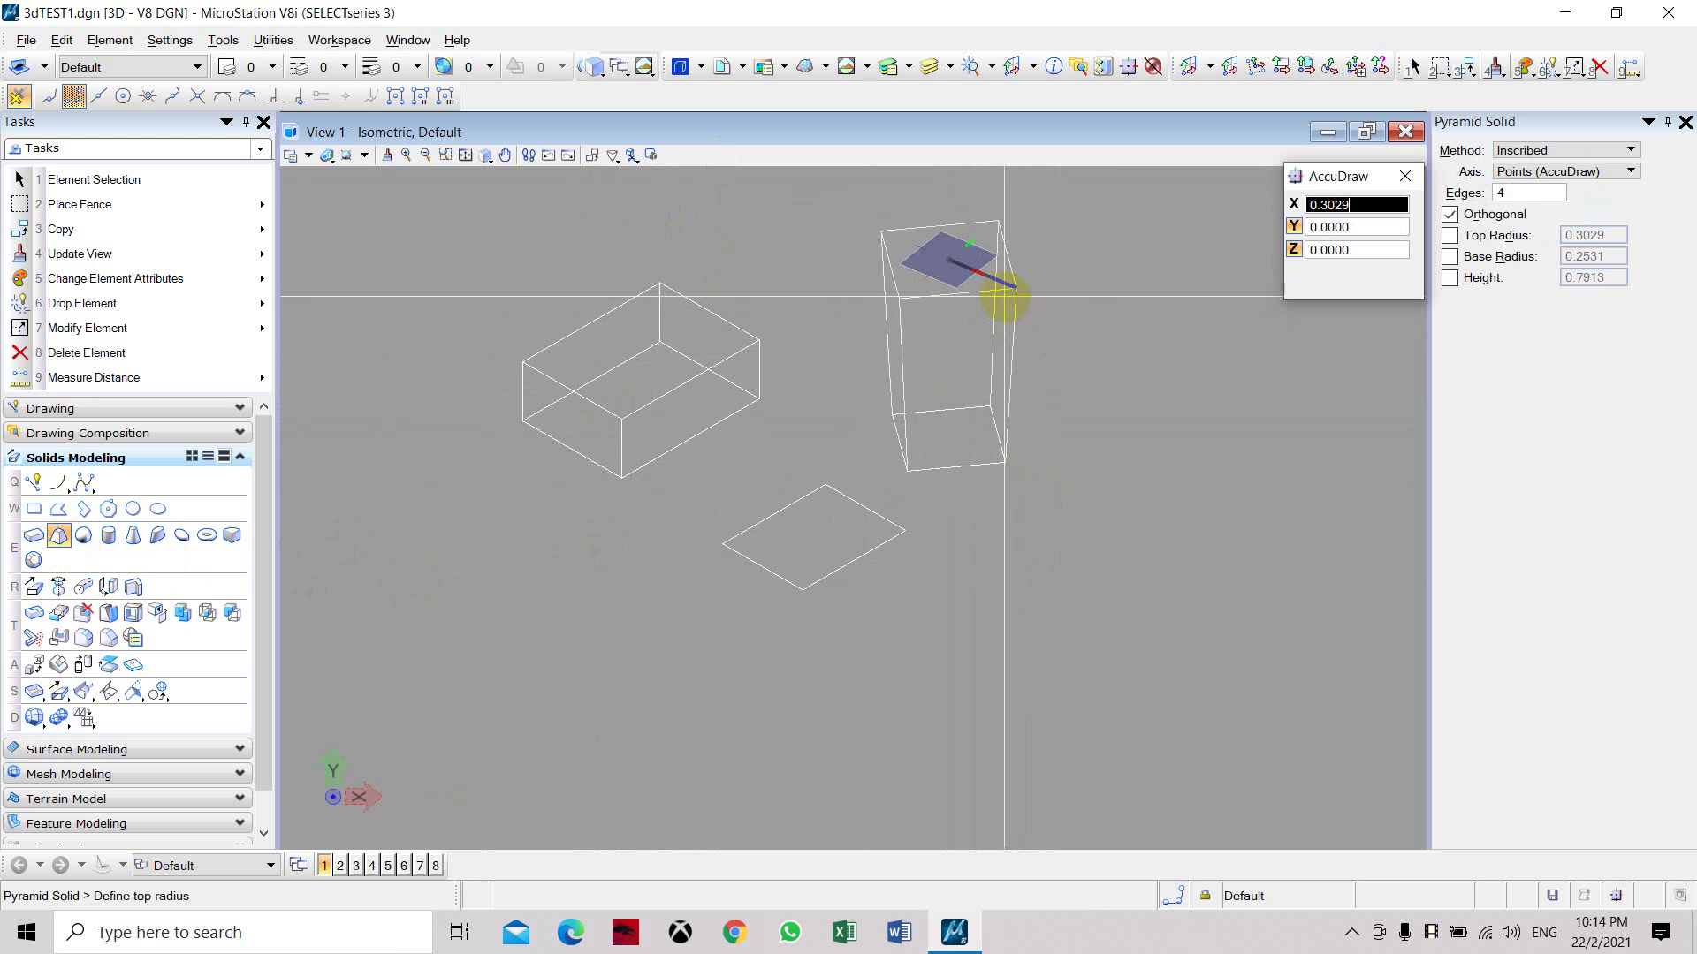
{"action": "left_click", "coordinate": [1008, 300]}
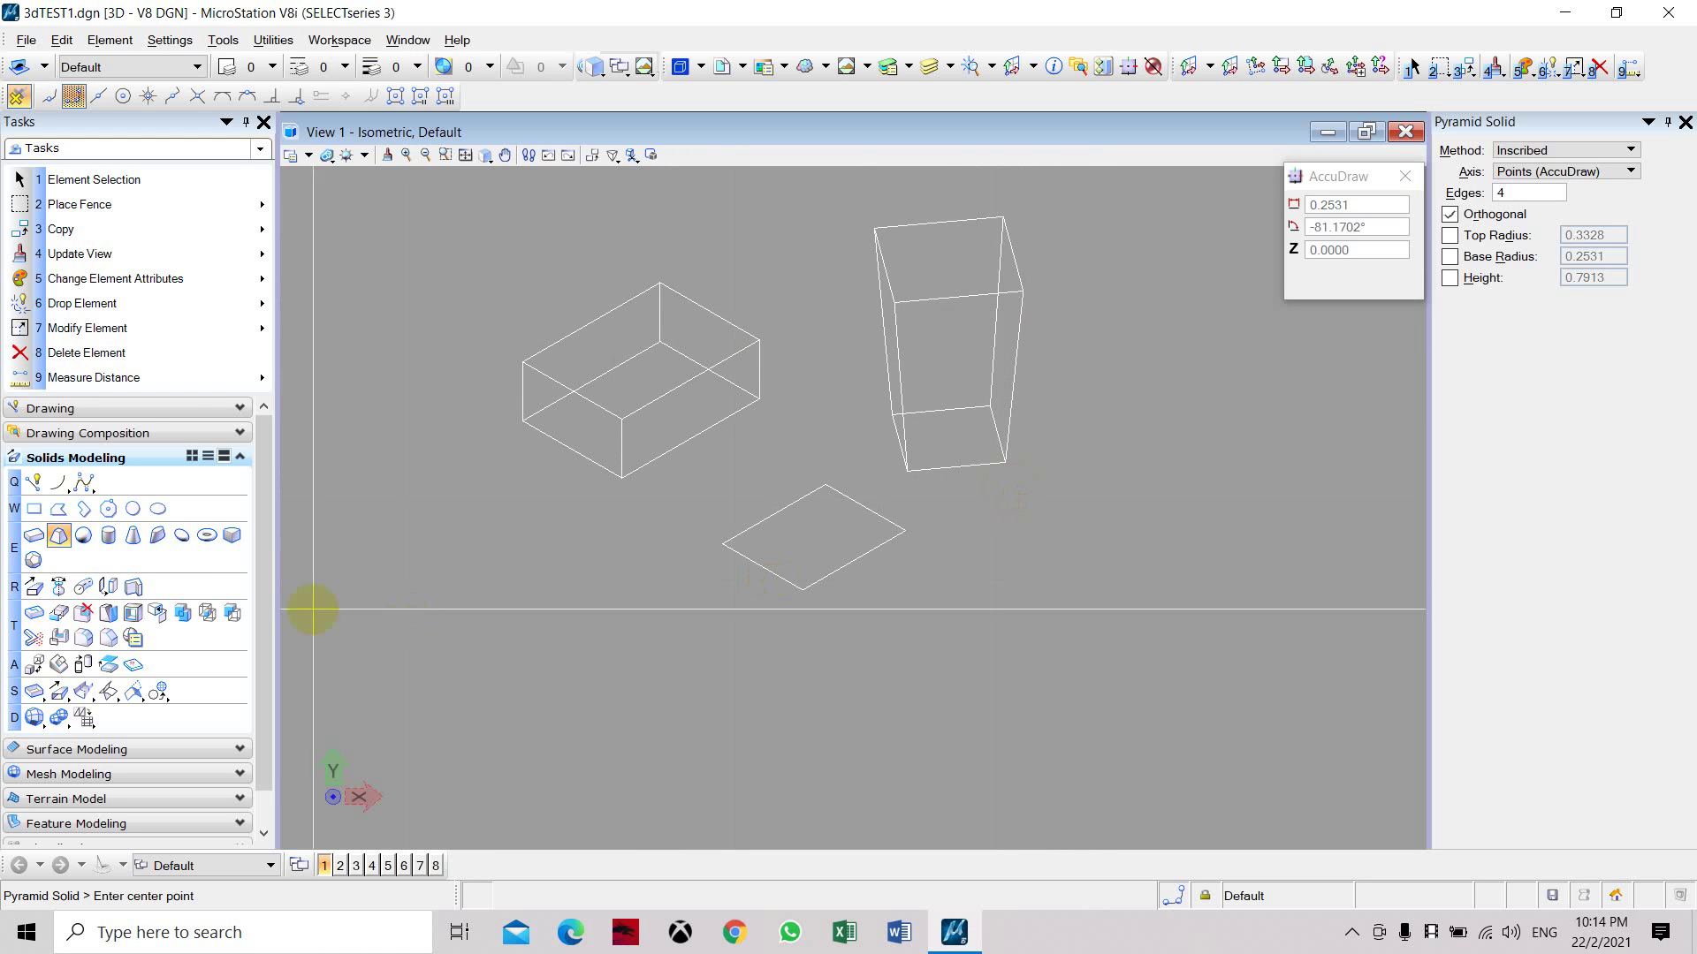
Place a sphere solid with a radius of about 0.44 to the lower left of the slab
{"action": "left_click", "coordinate": [83, 535]}
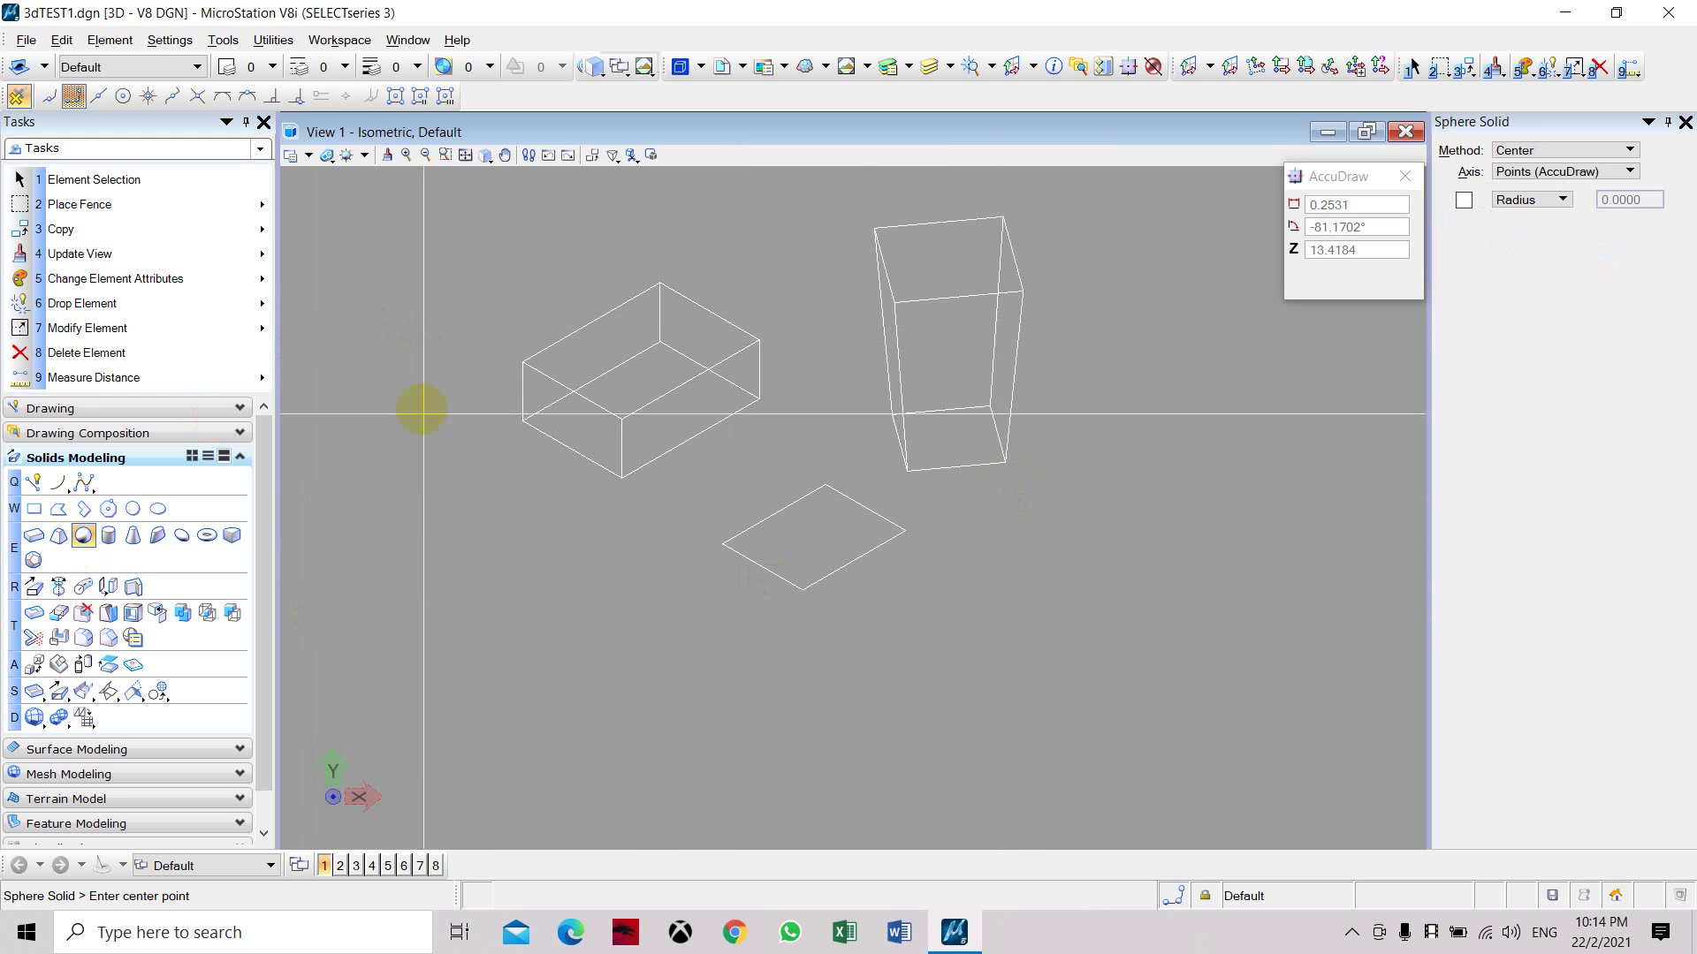
{"action": "left_click", "coordinate": [391, 538]}
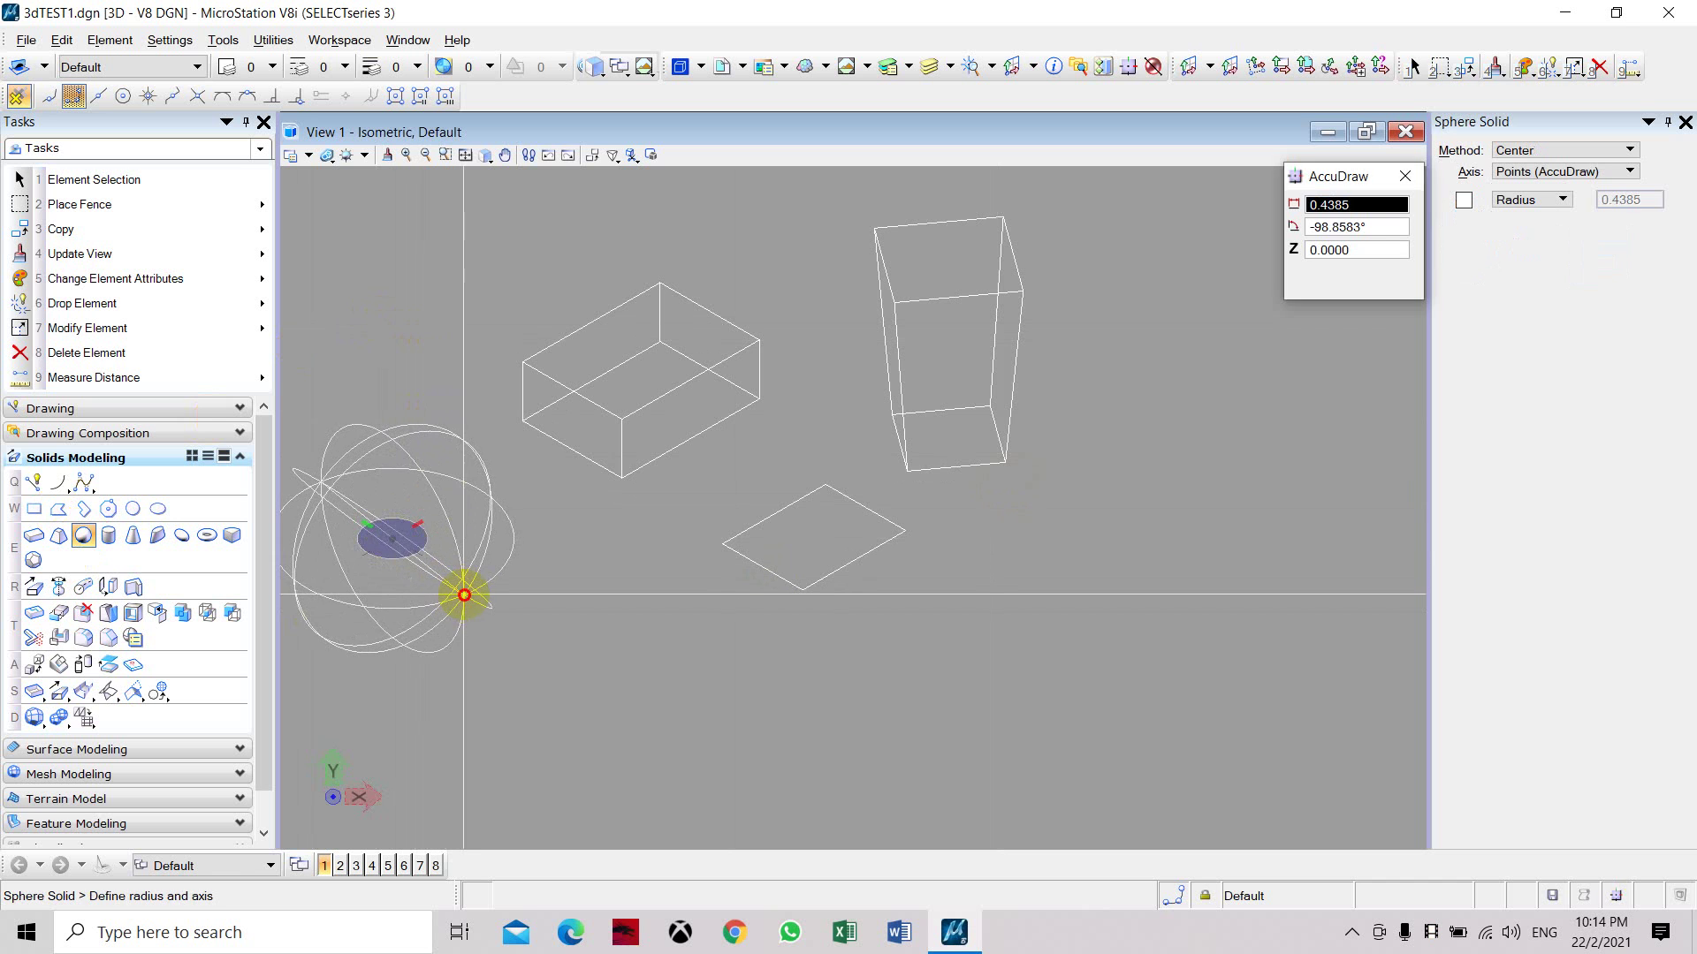
{"action": "left_click", "coordinate": [476, 618]}
Place an orthogonal cylinder solid with radius about 0.32 and height about 0.71 below and to the right of the pyramid
{"action": "left_click", "coordinate": [109, 537]}
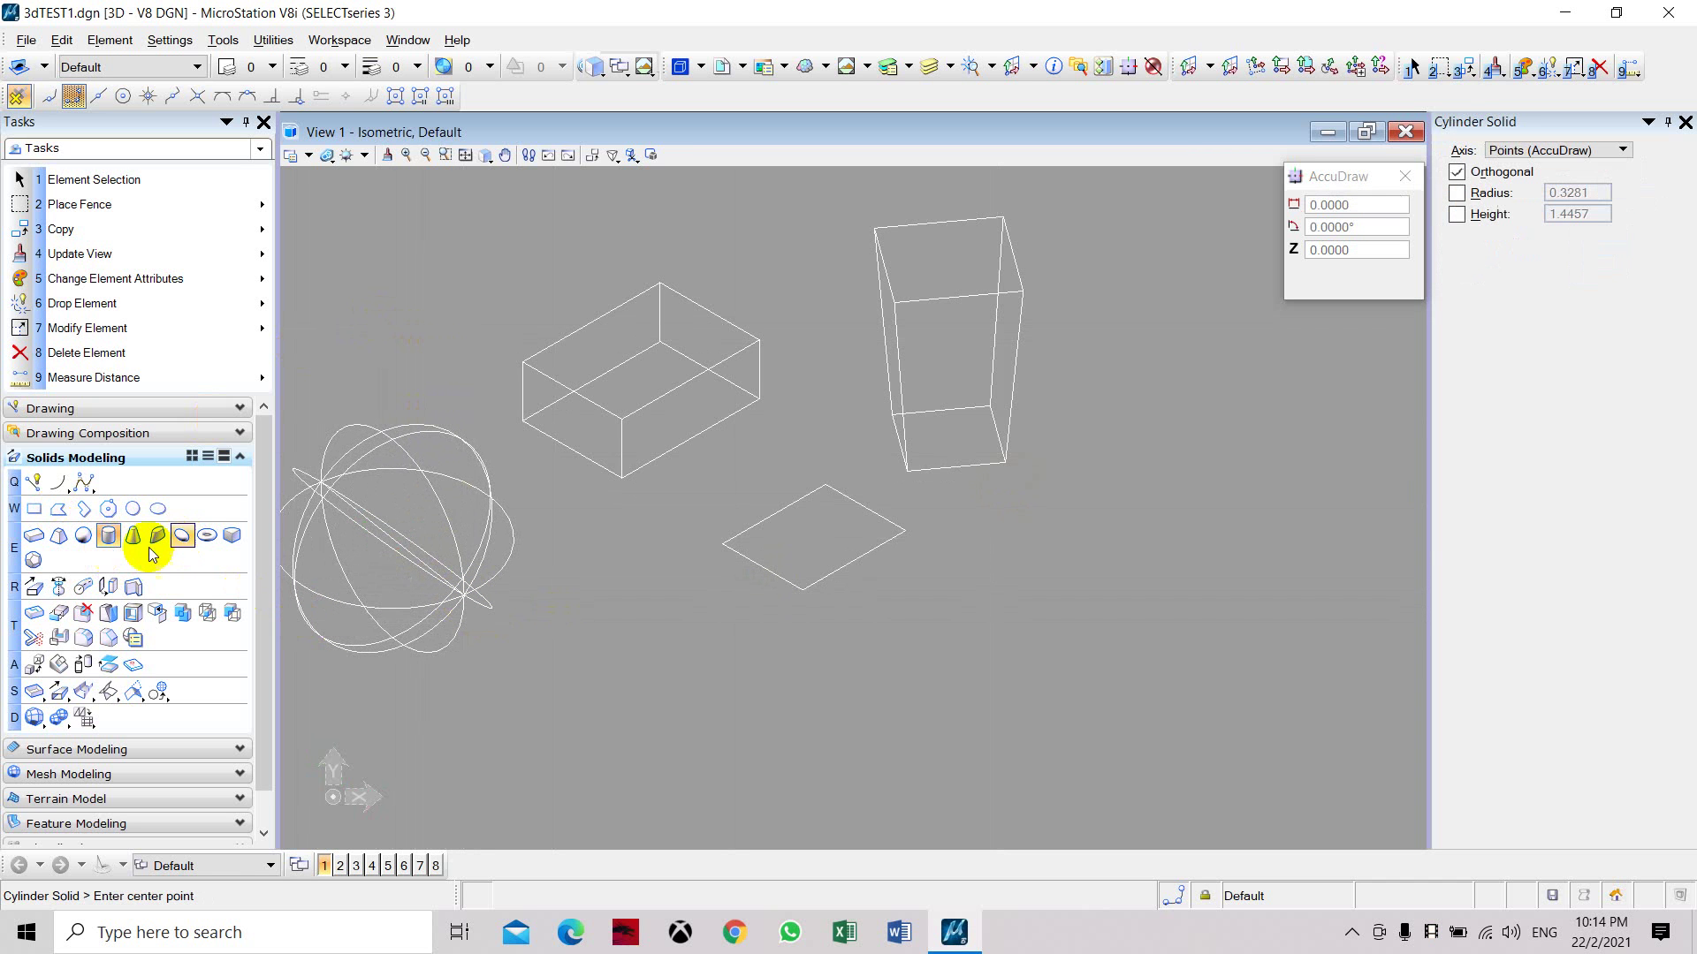
{"action": "left_click", "coordinate": [1099, 685]}
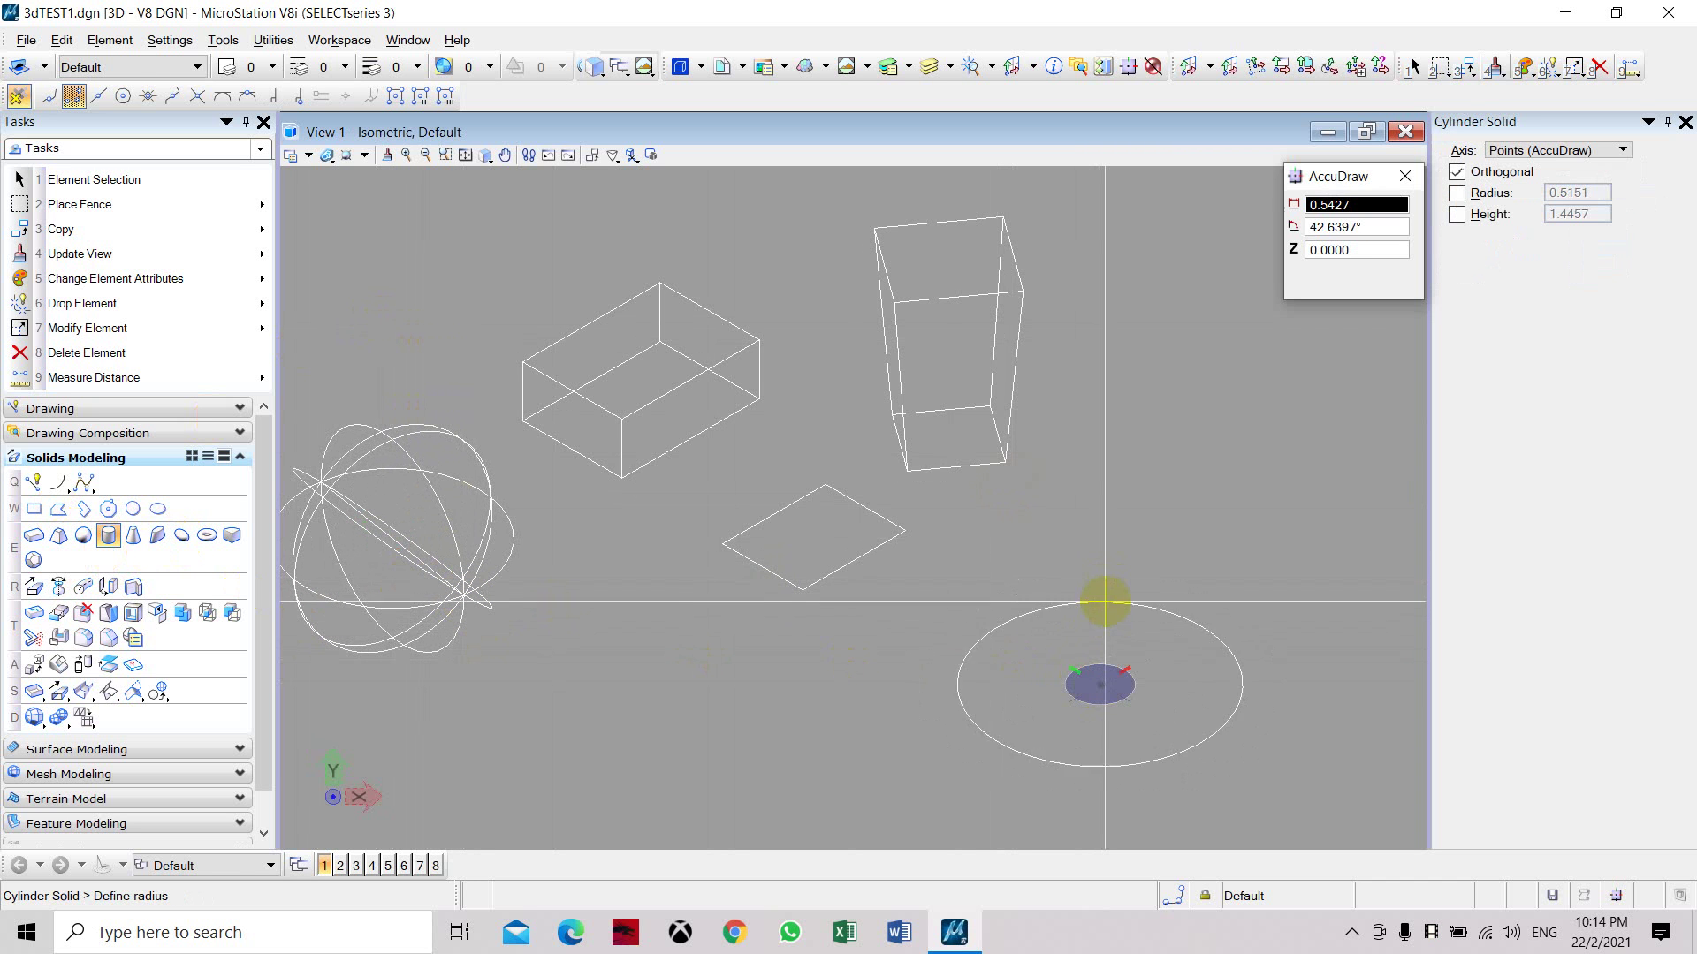
{"action": "left_click", "coordinate": [1102, 631]}
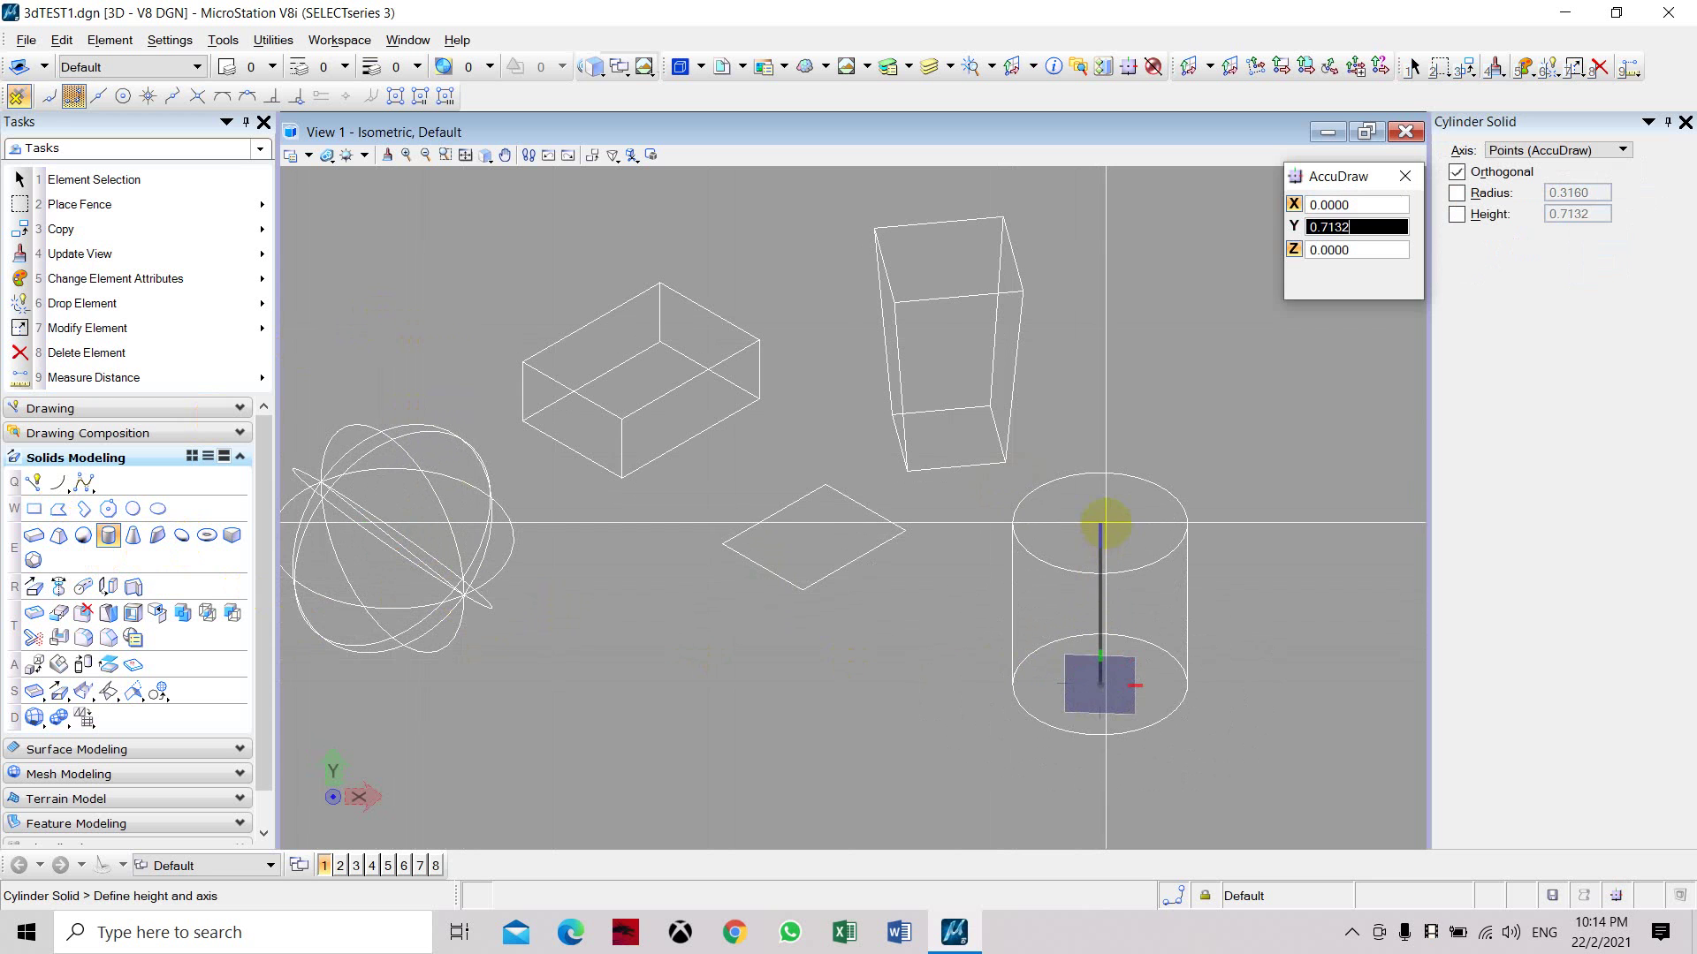
{"action": "left_click", "coordinate": [1106, 524]}
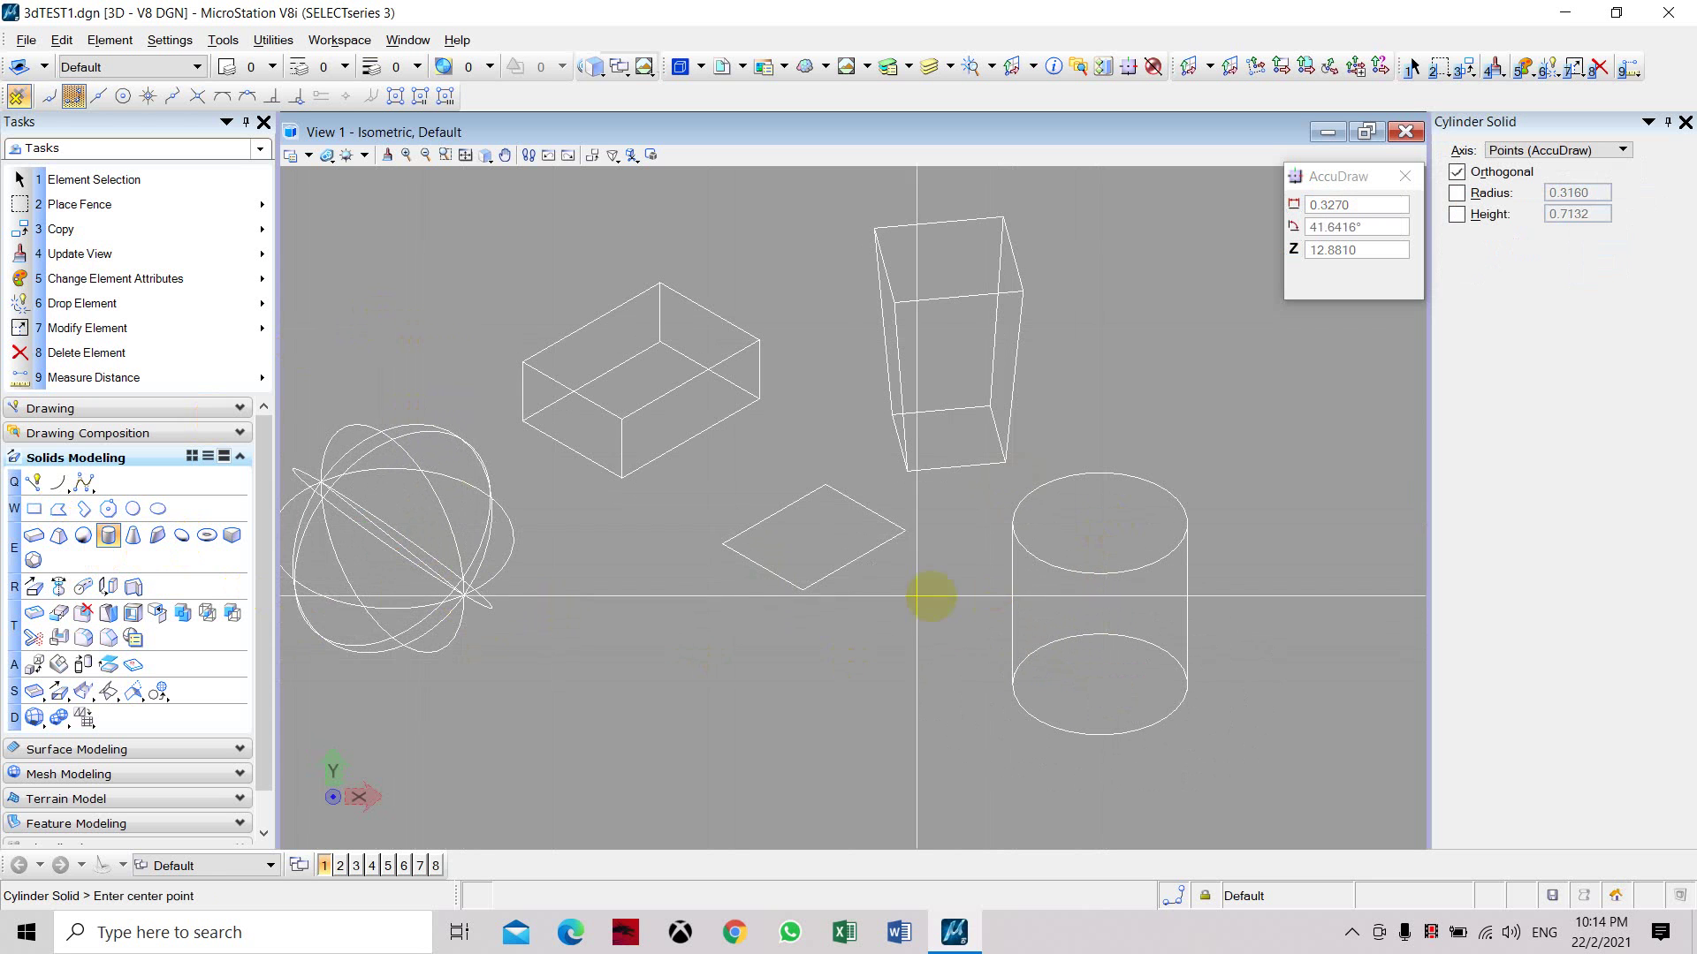
Place a truncated cone solid to the right of the cylinder, with base radius about 0.48, height about 0.79 and top radius about 0.23
{"action": "left_click", "coordinate": [134, 536]}
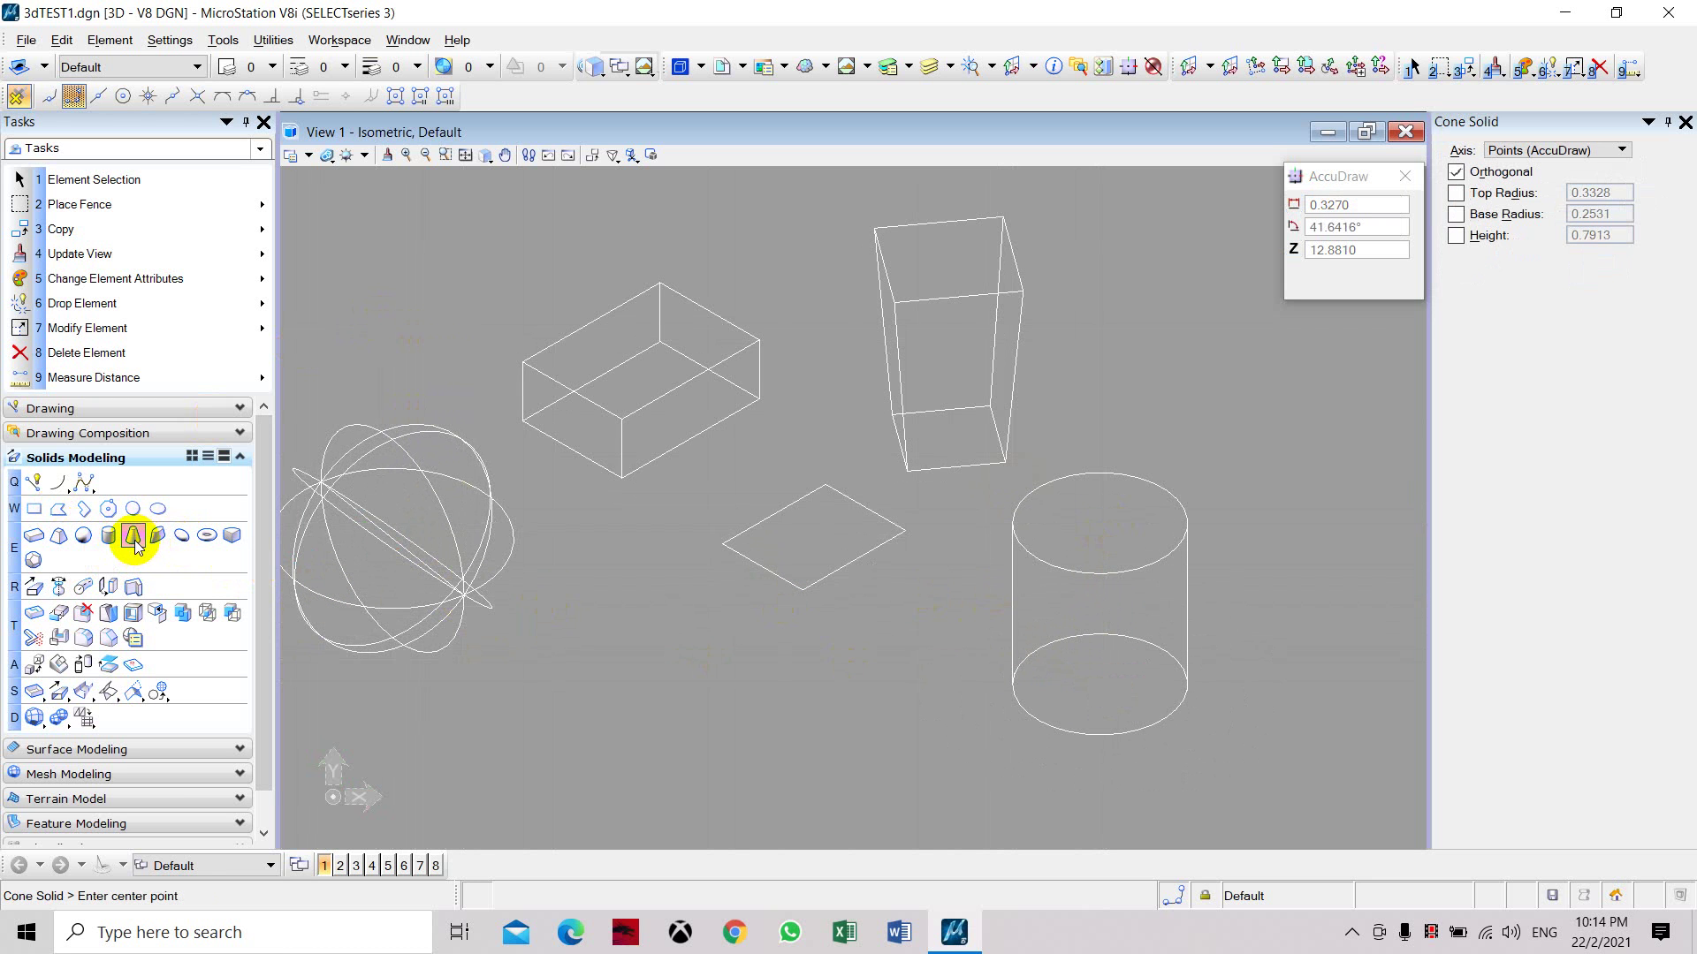
{"action": "left_click", "coordinate": [1337, 563]}
{"action": "left_click", "coordinate": [1334, 486]}
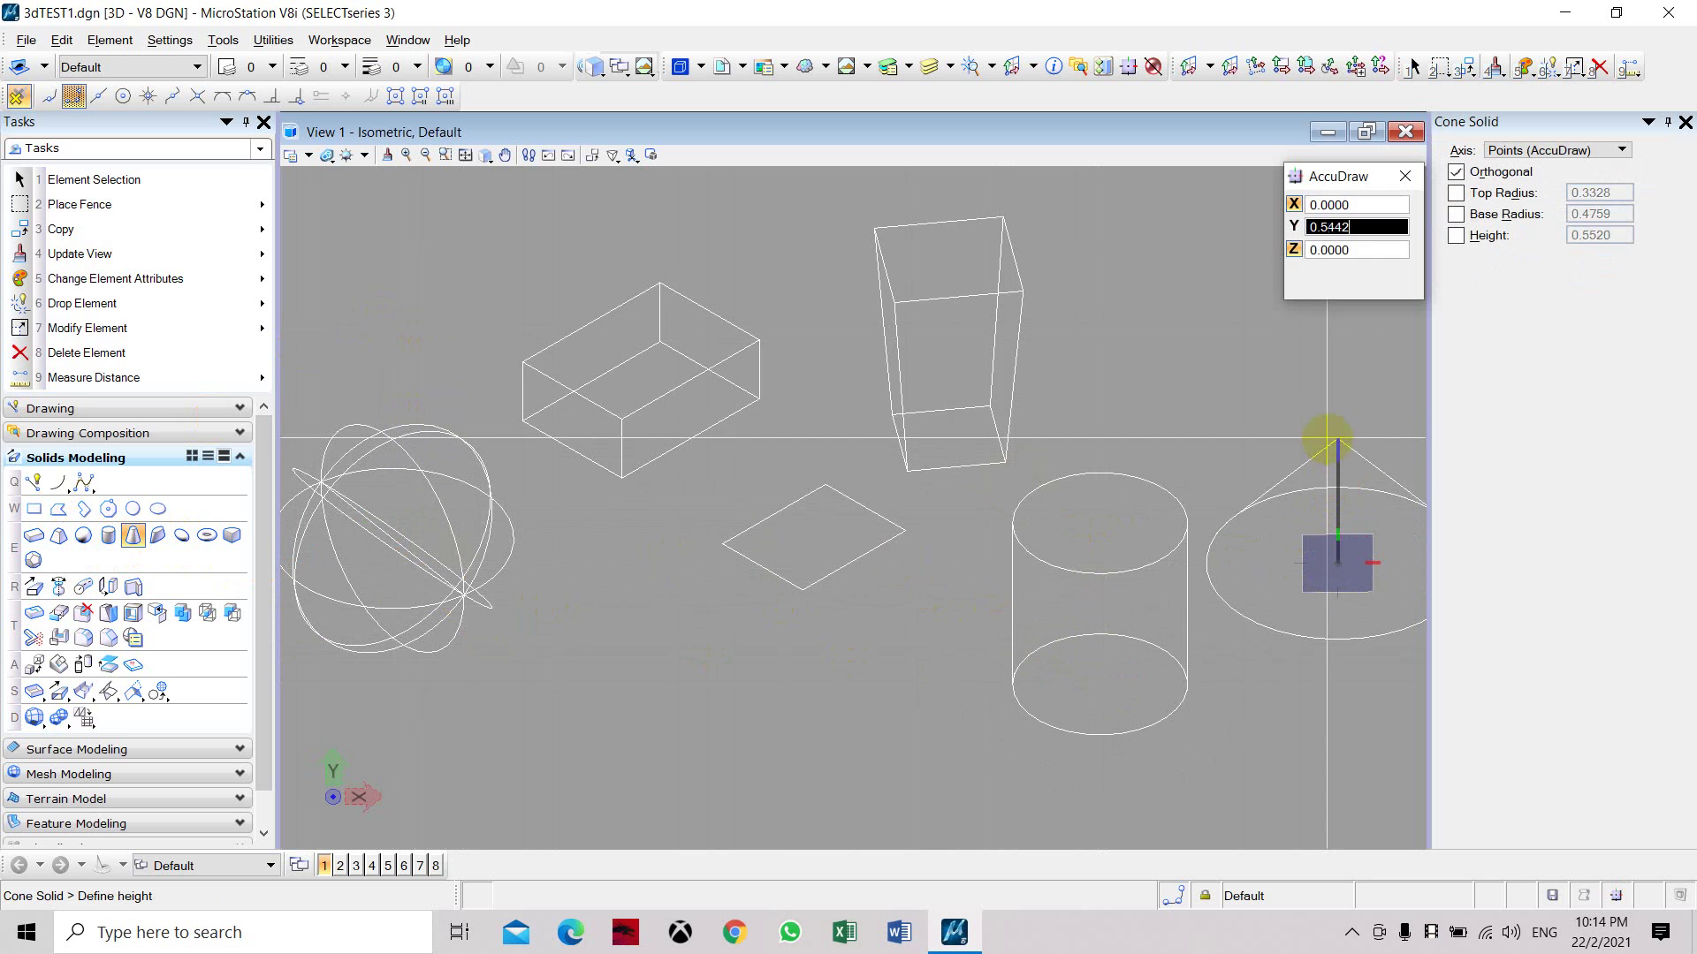
{"action": "left_click", "coordinate": [1333, 382]}
{"action": "left_click", "coordinate": [1334, 421]}
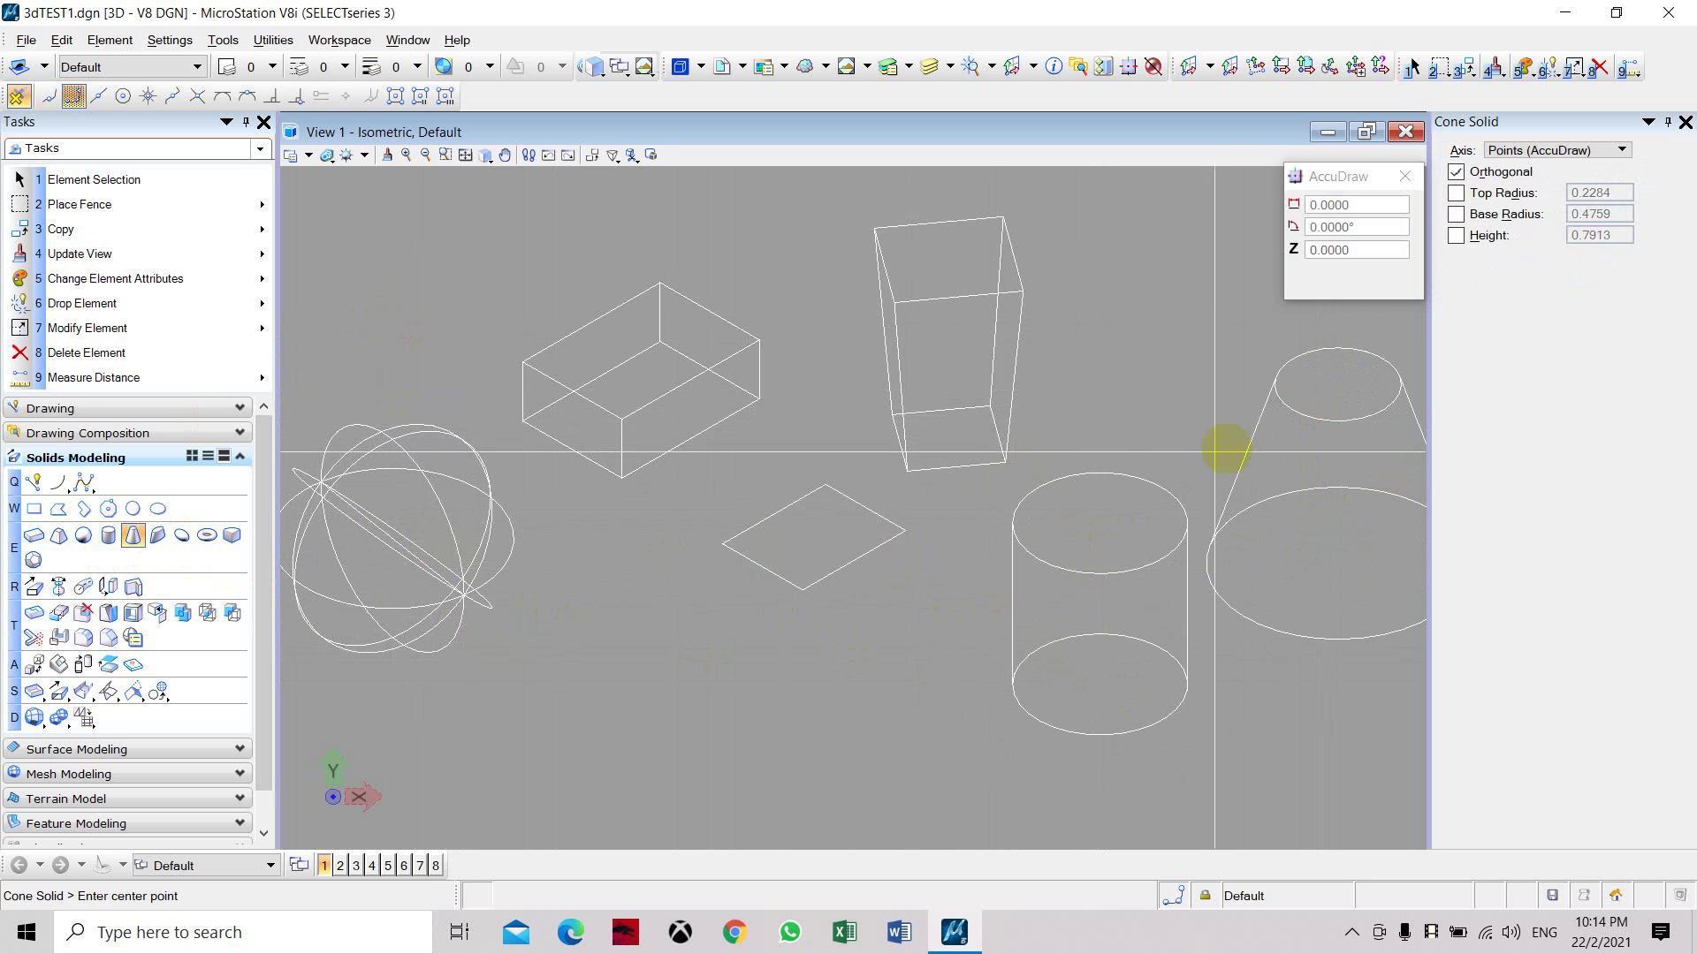
Place an elliptical cone solid below the slab, with base radii about 0.41 and 0.25, height about 0.77 and top radii about 0.21 and 0.17
{"action": "left_click", "coordinate": [159, 537]}
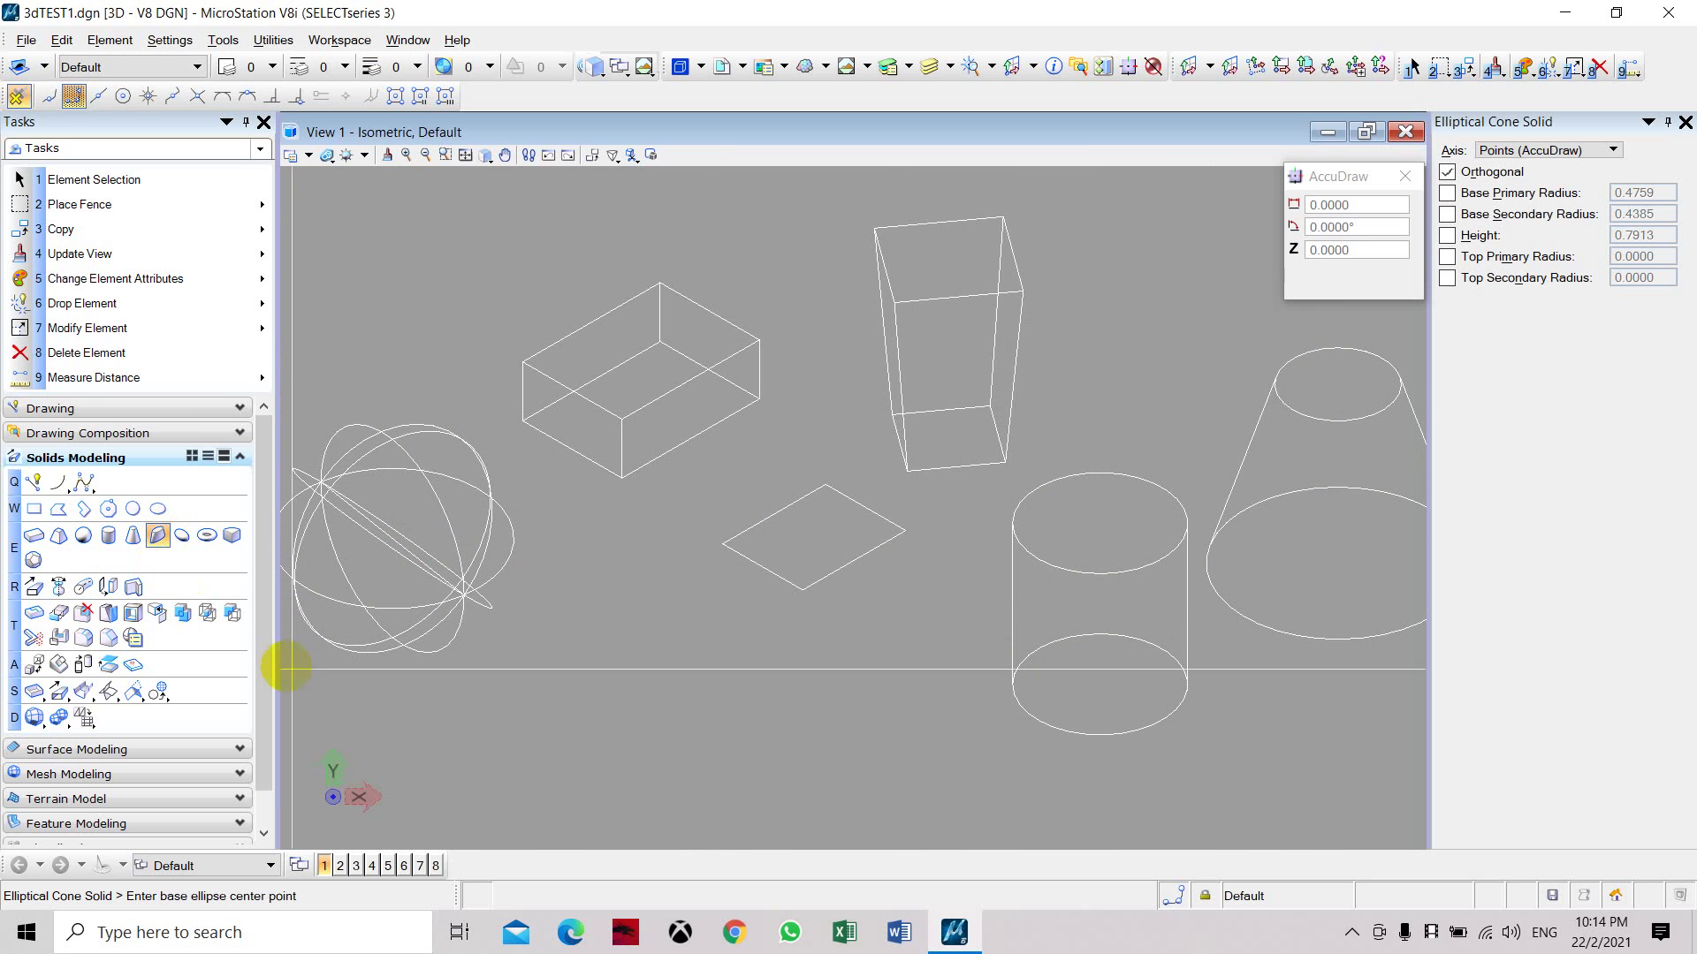
{"action": "left_click", "coordinate": [560, 765]}
{"action": "left_click", "coordinate": [660, 734]}
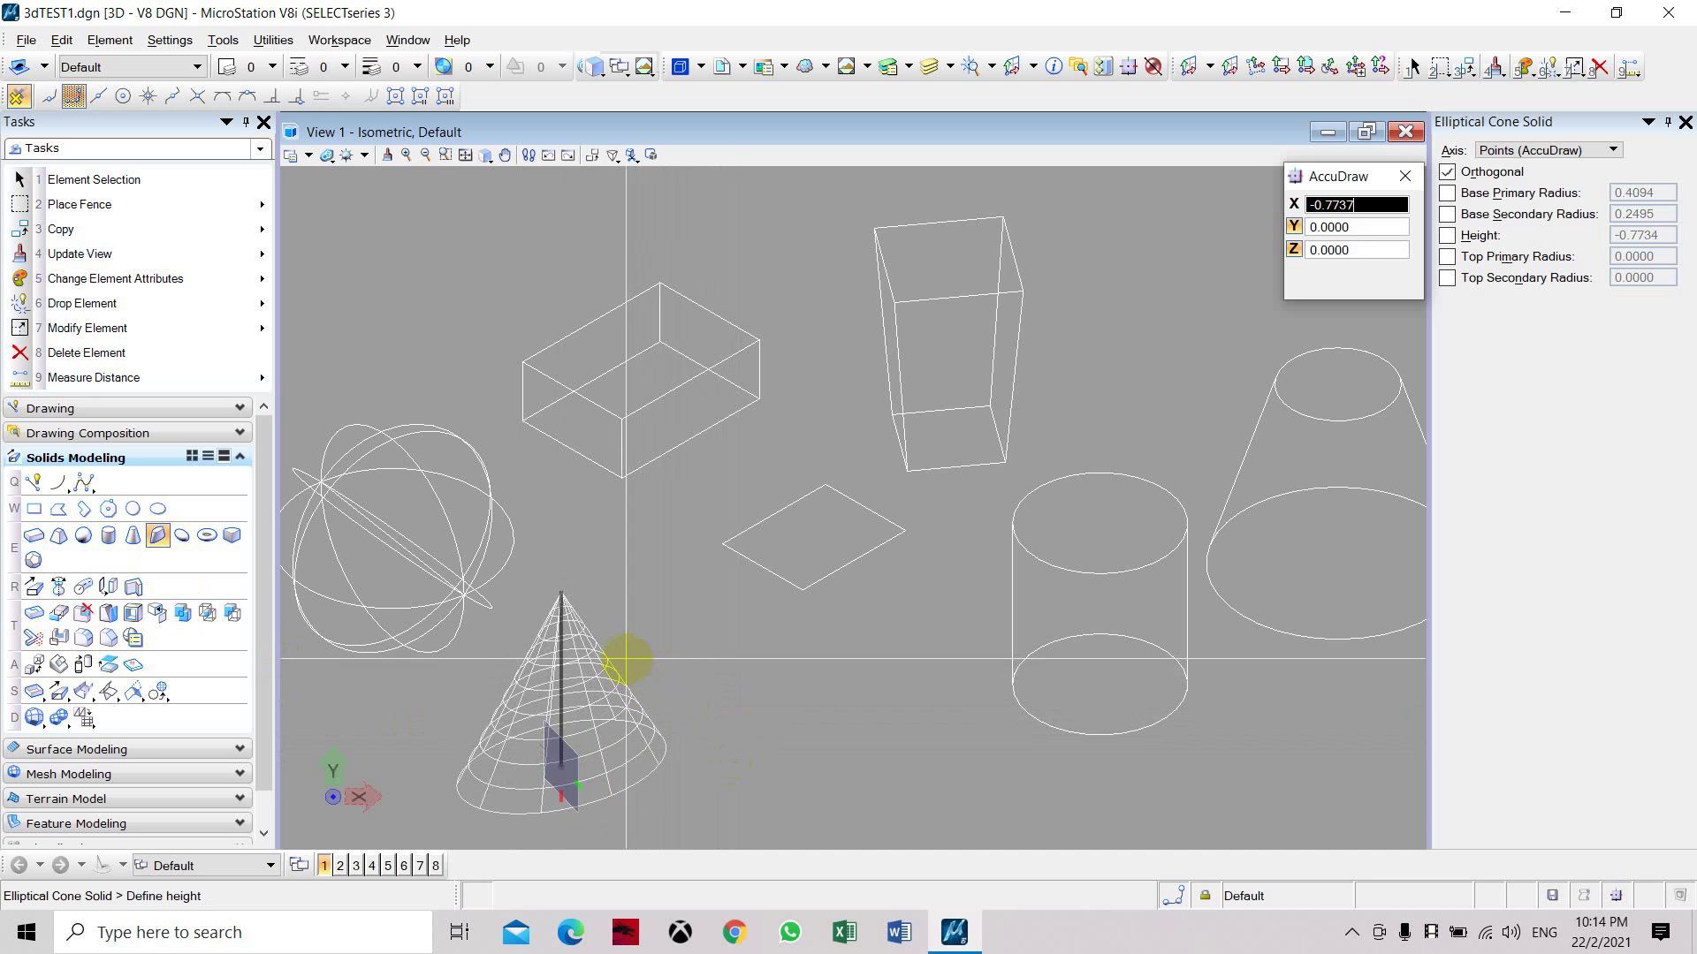
{"action": "left_click", "coordinate": [627, 656]}
{"action": "left_click", "coordinate": [689, 658]}
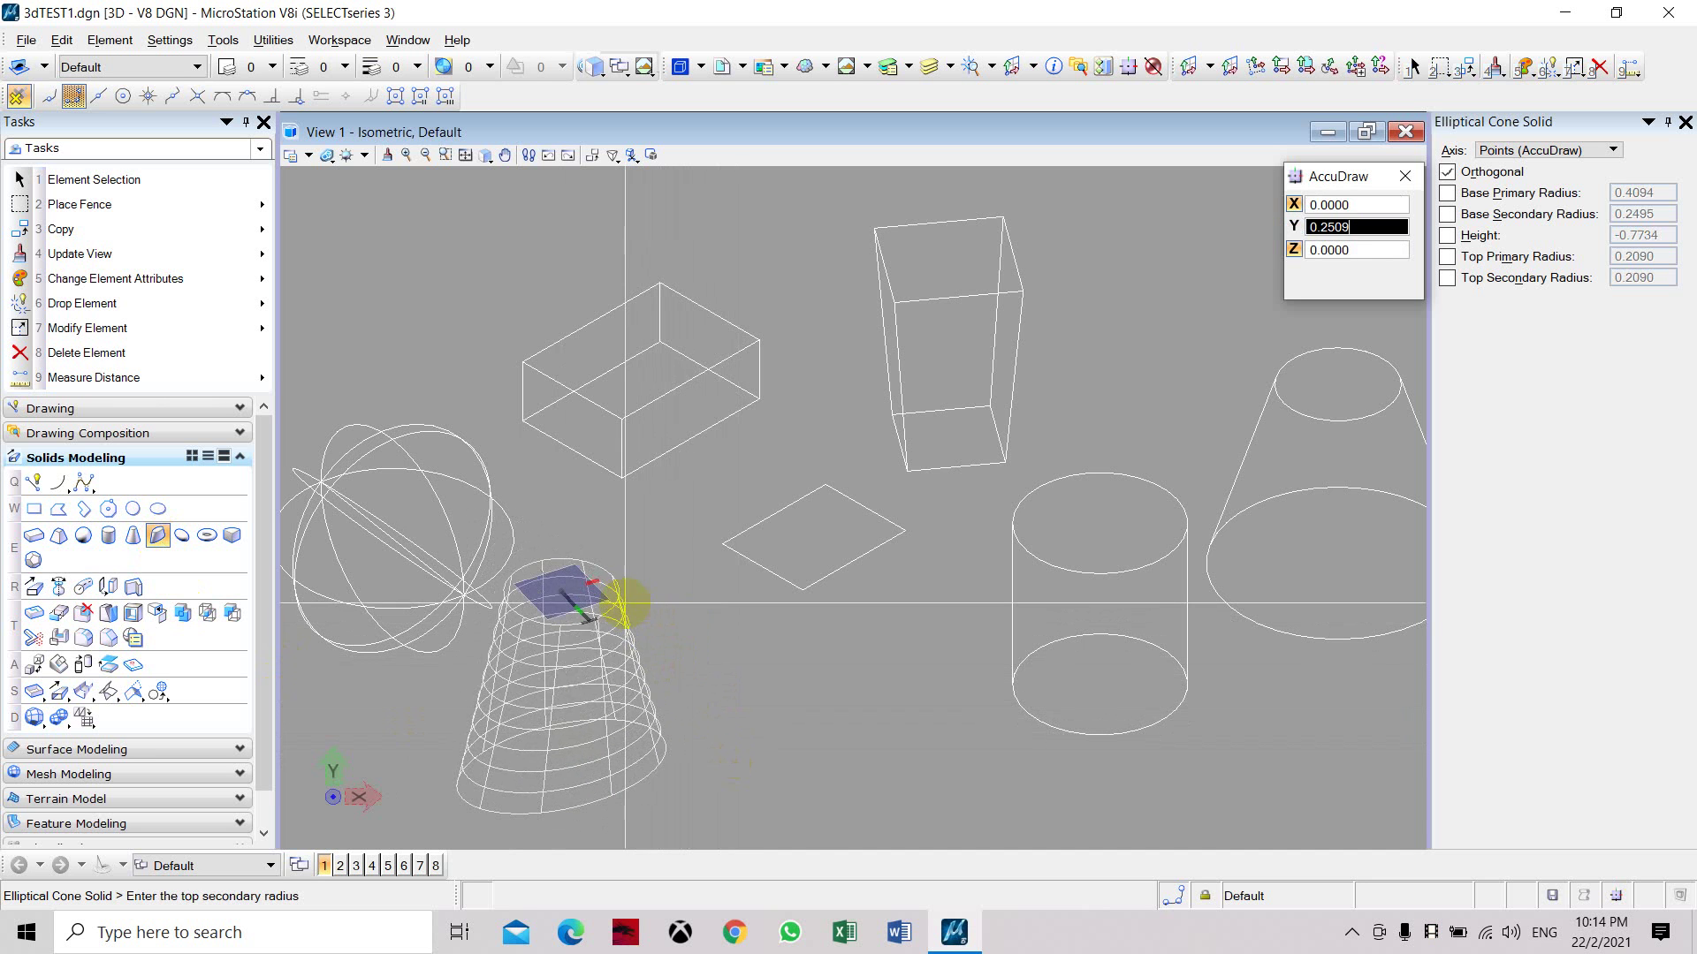
{"action": "left_click", "coordinate": [621, 597]}
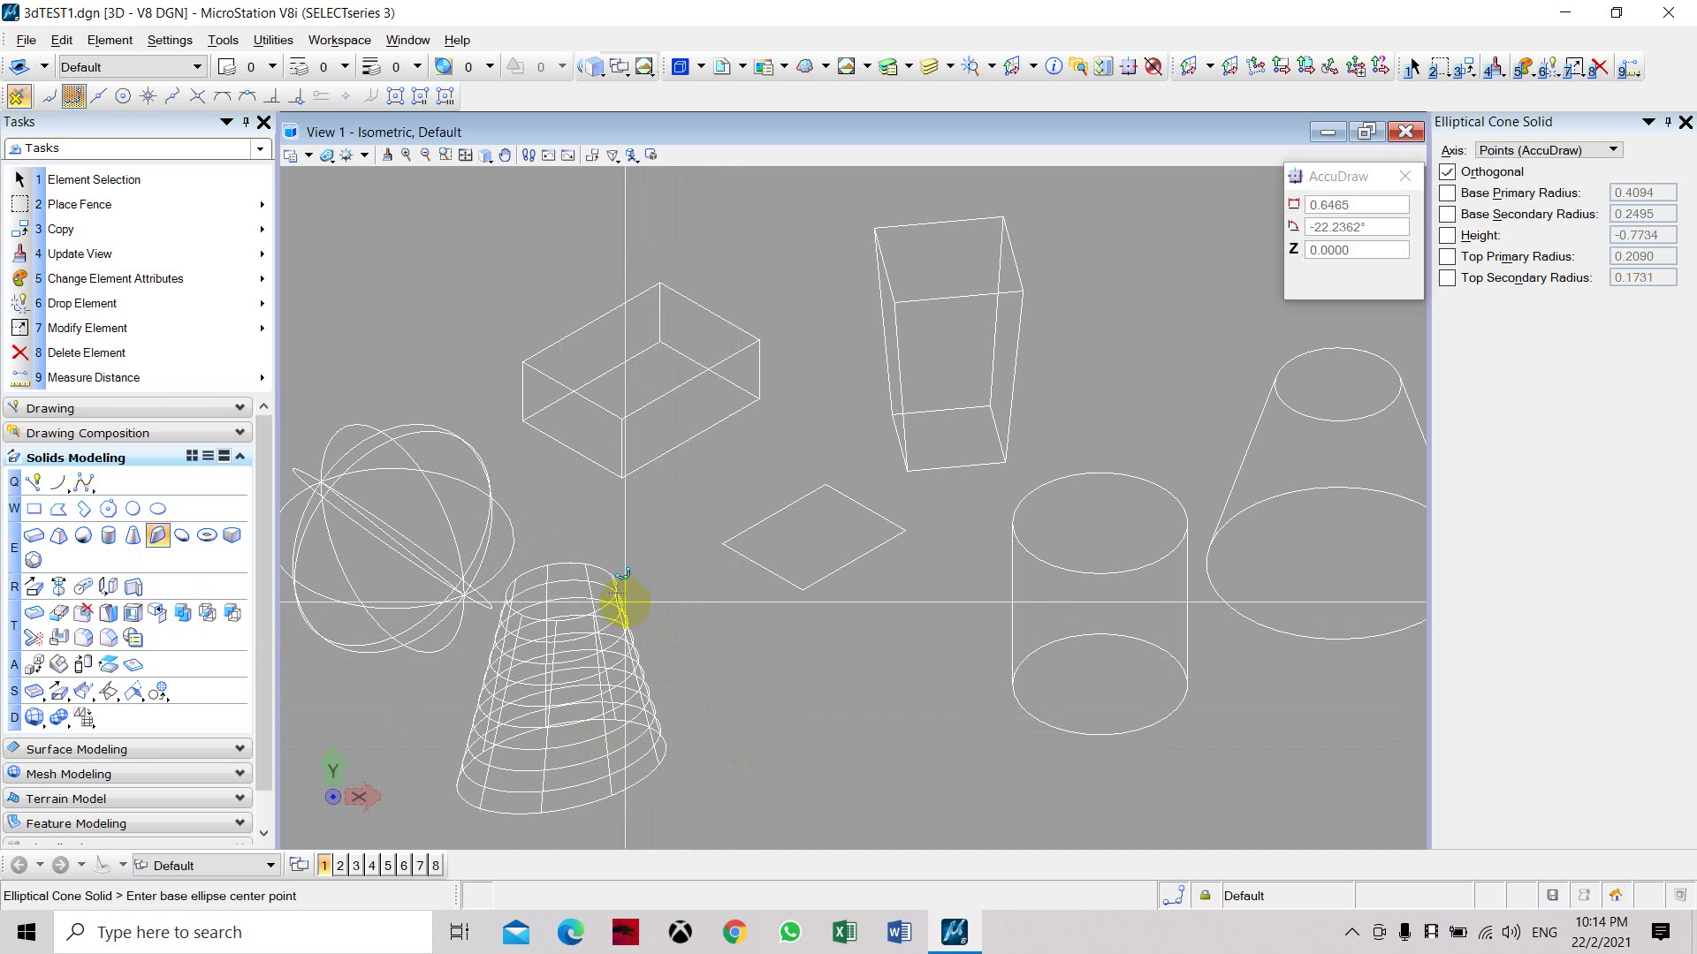
Place an ellipsoid beside the elliptical cone, with primary, secondary and tertiary radii of about 0.33, 0.28 and 0.22
{"action": "left_click", "coordinate": [182, 535]}
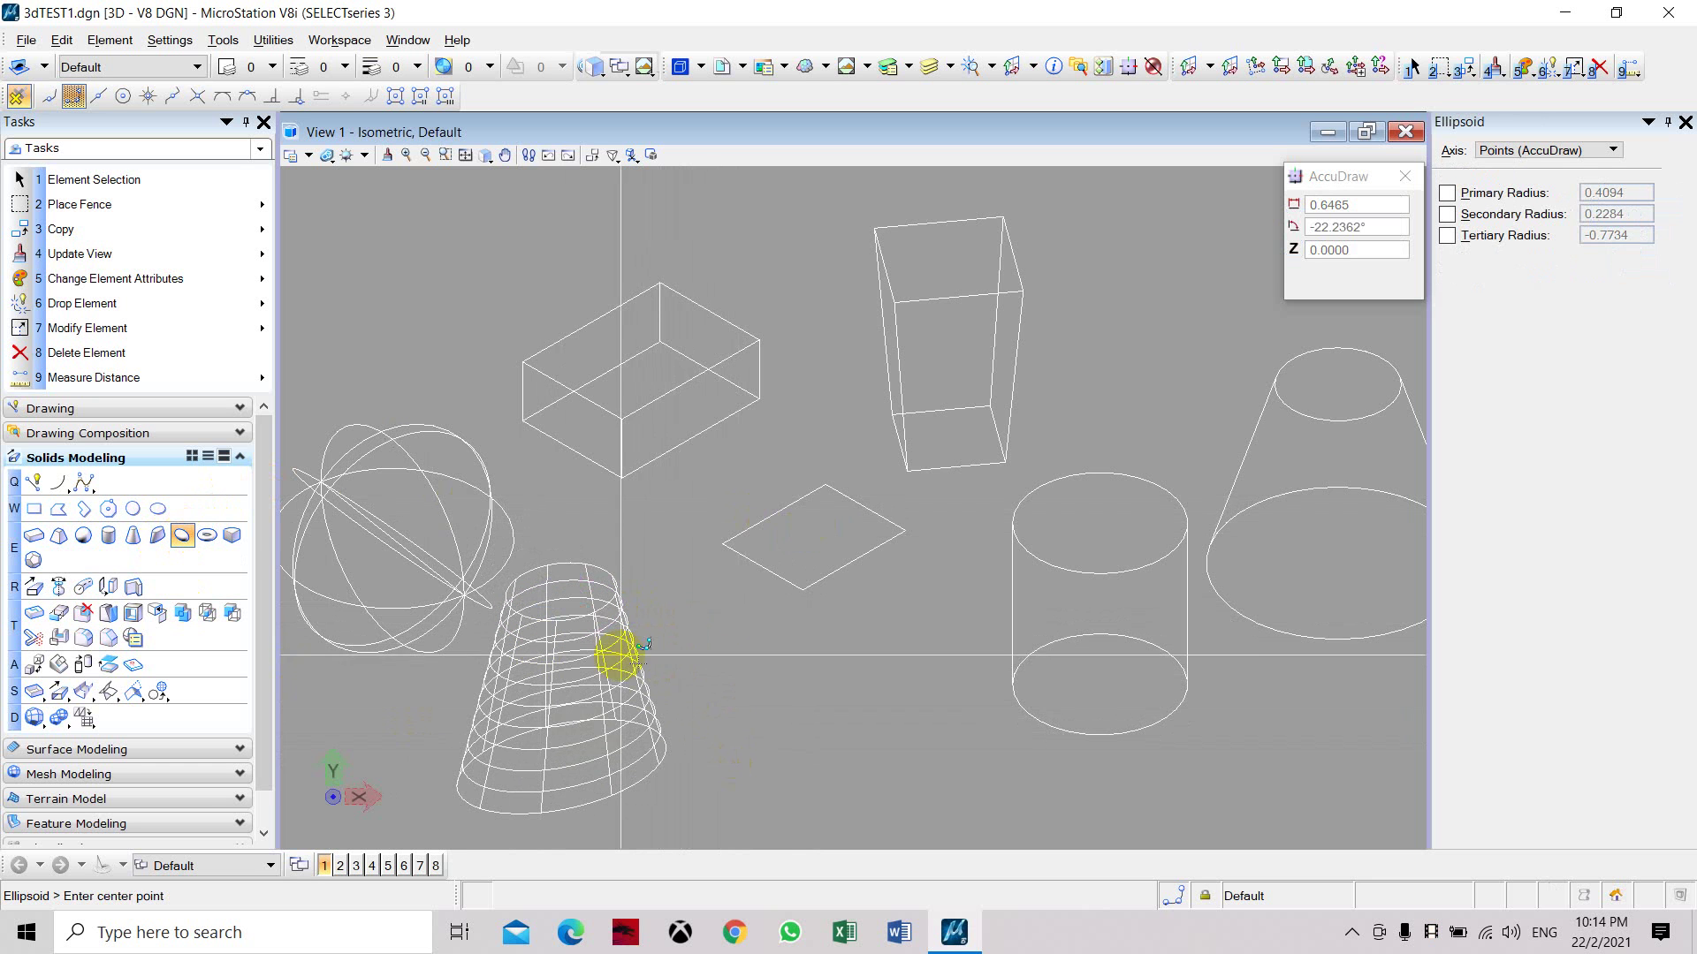
{"action": "left_click", "coordinate": [812, 710]}
{"action": "left_click", "coordinate": [879, 674]}
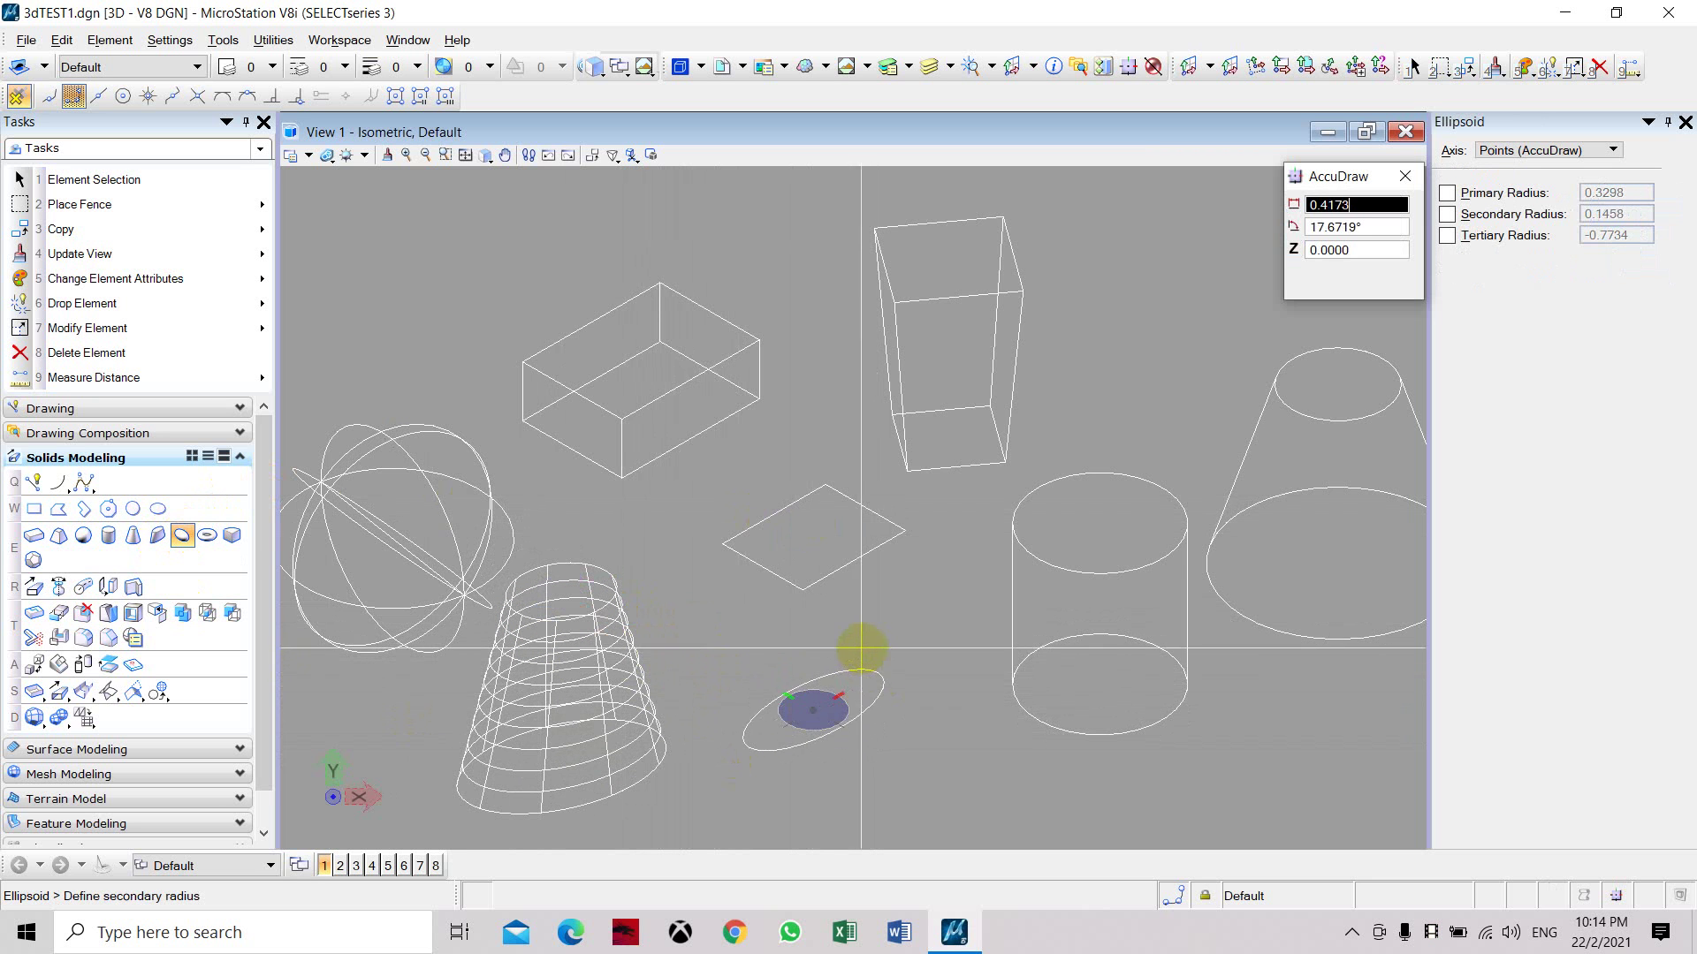
{"action": "left_click", "coordinate": [833, 638]}
{"action": "left_click", "coordinate": [847, 680]}
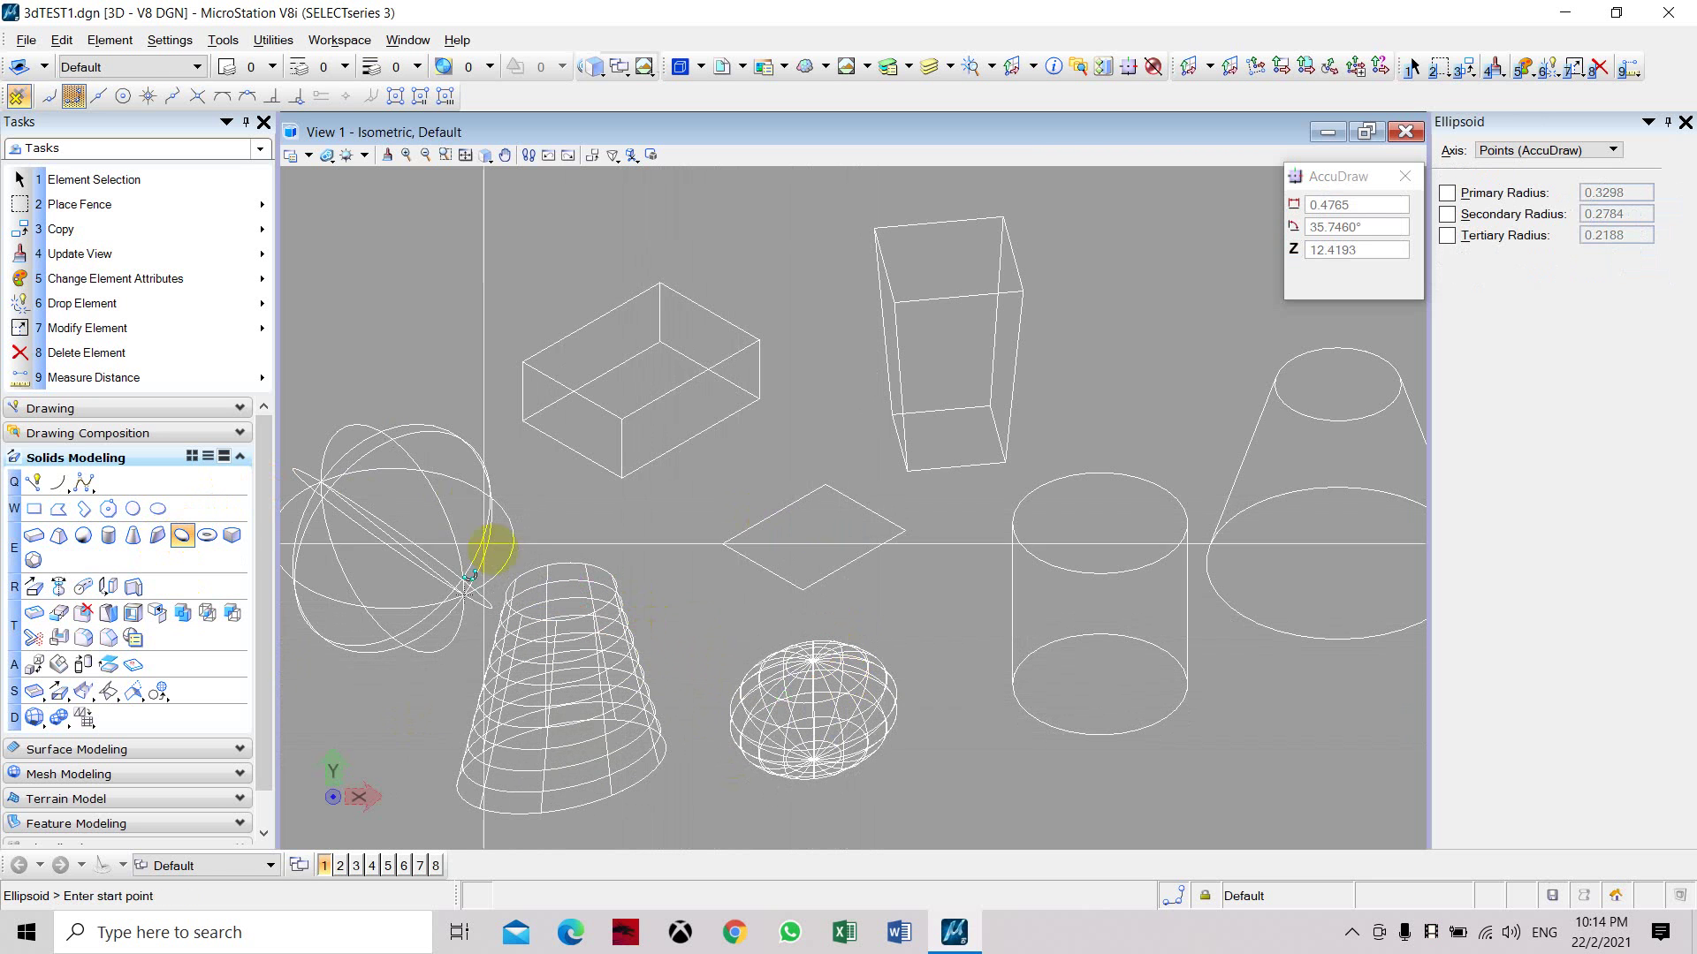
Place an open torus solid above the sphere, with primary radius about 0.31, secondary radius about 0.065 and sweep angle about 195°
{"action": "left_click", "coordinate": [207, 537]}
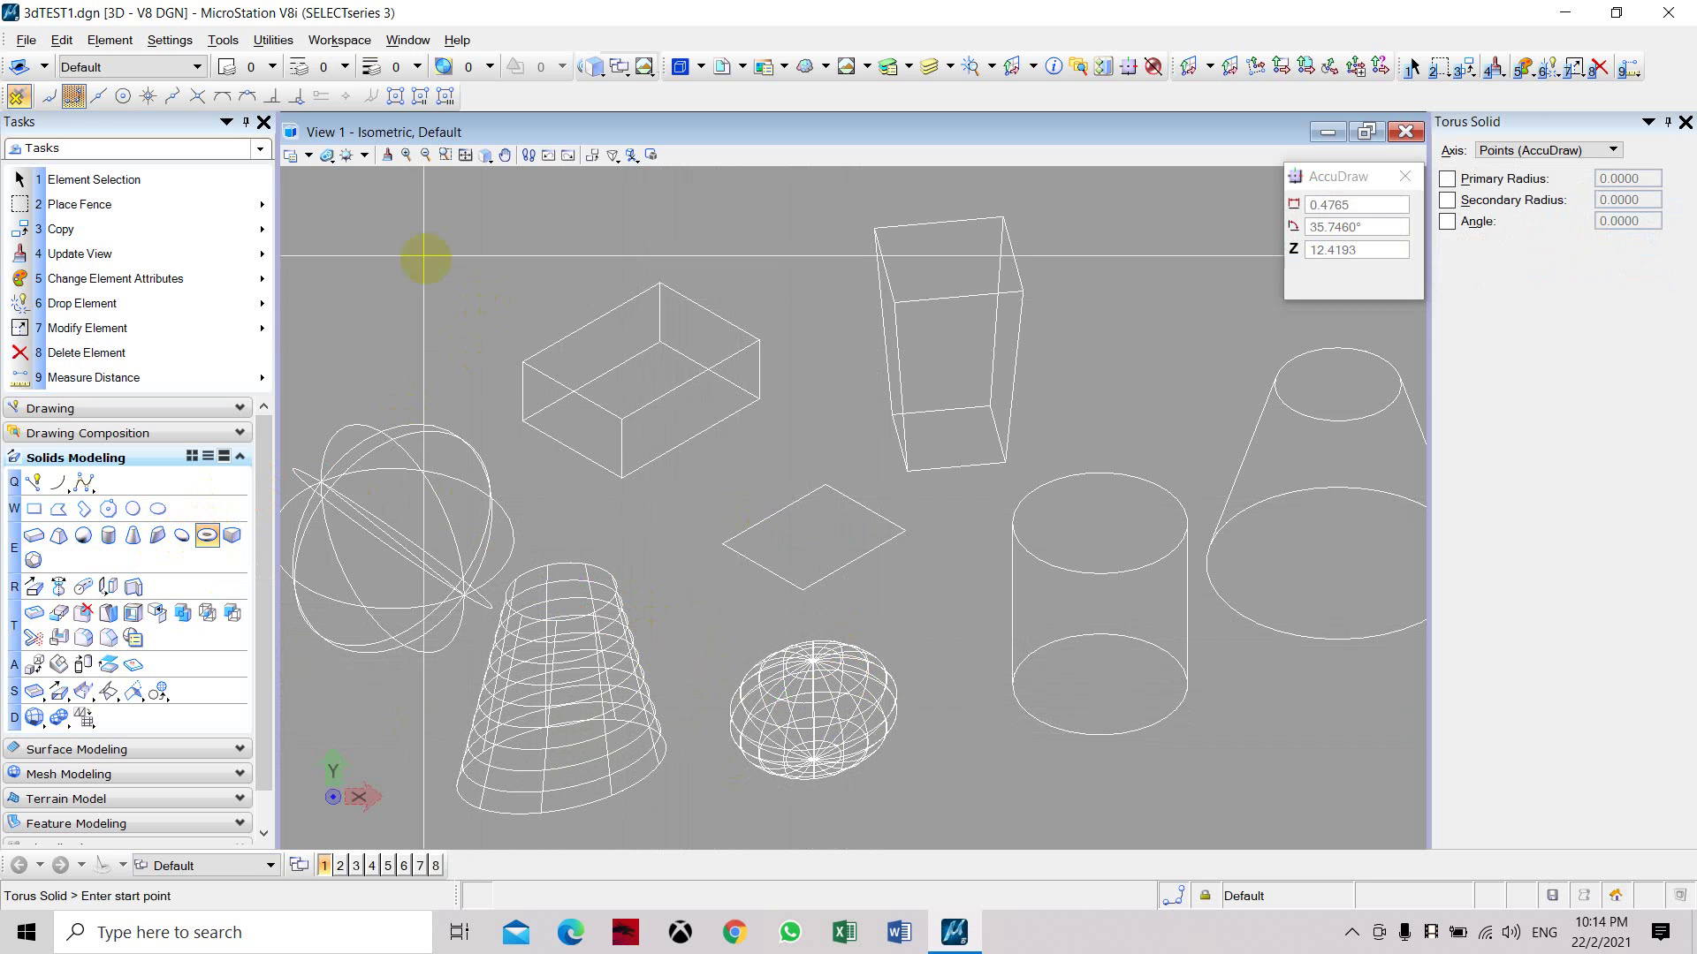
{"action": "left_click", "coordinate": [402, 220]}
{"action": "left_click", "coordinate": [426, 274]}
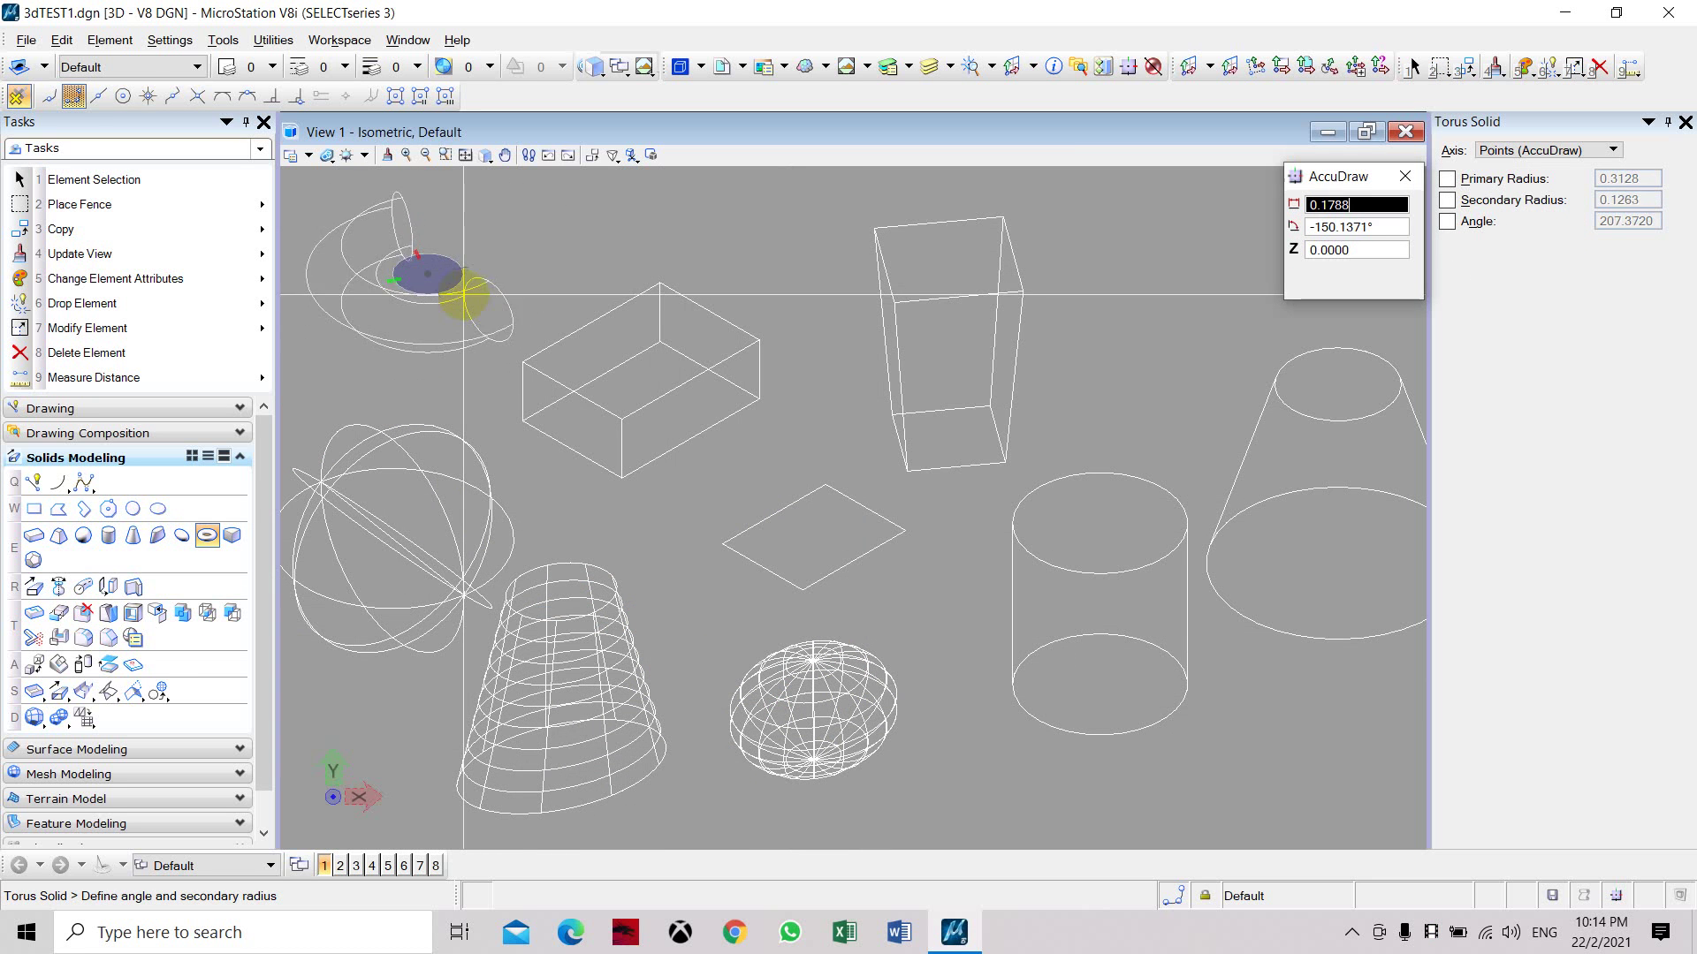
{"action": "left_click", "coordinate": [507, 308]}
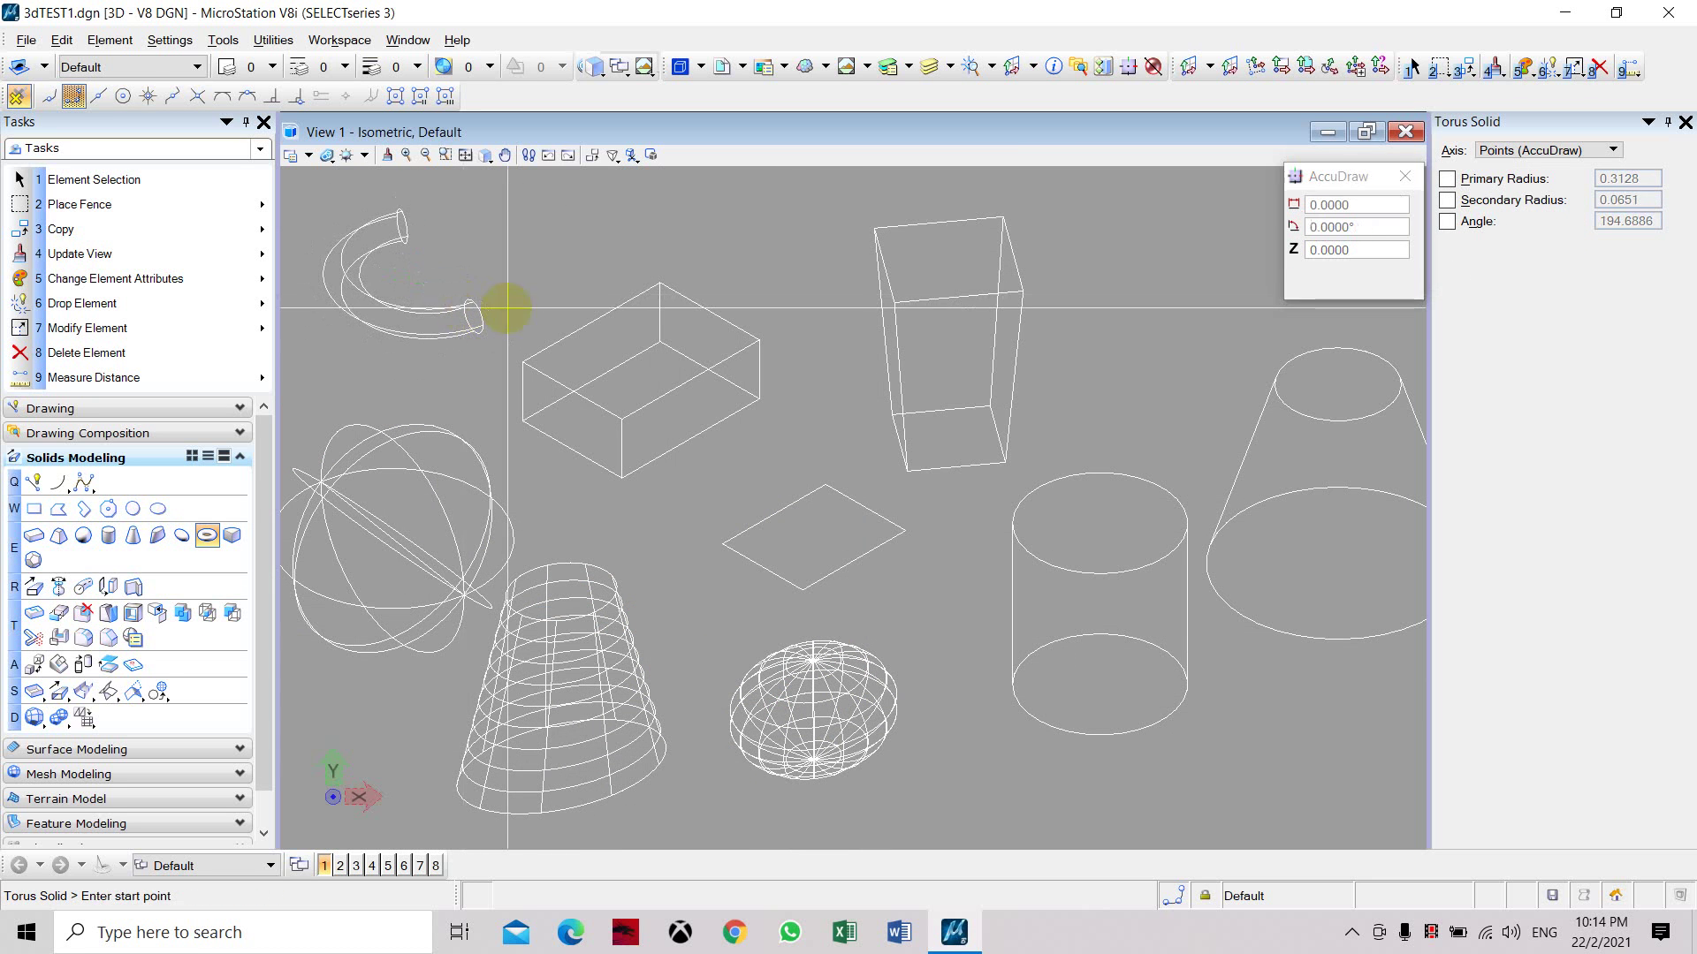
Place a full 360° torus solid beside the open one, with primary radius about 0.30 and secondary radius about 0.065
{"action": "left_click", "coordinate": [527, 226]}
{"action": "left_click", "coordinate": [549, 272]}
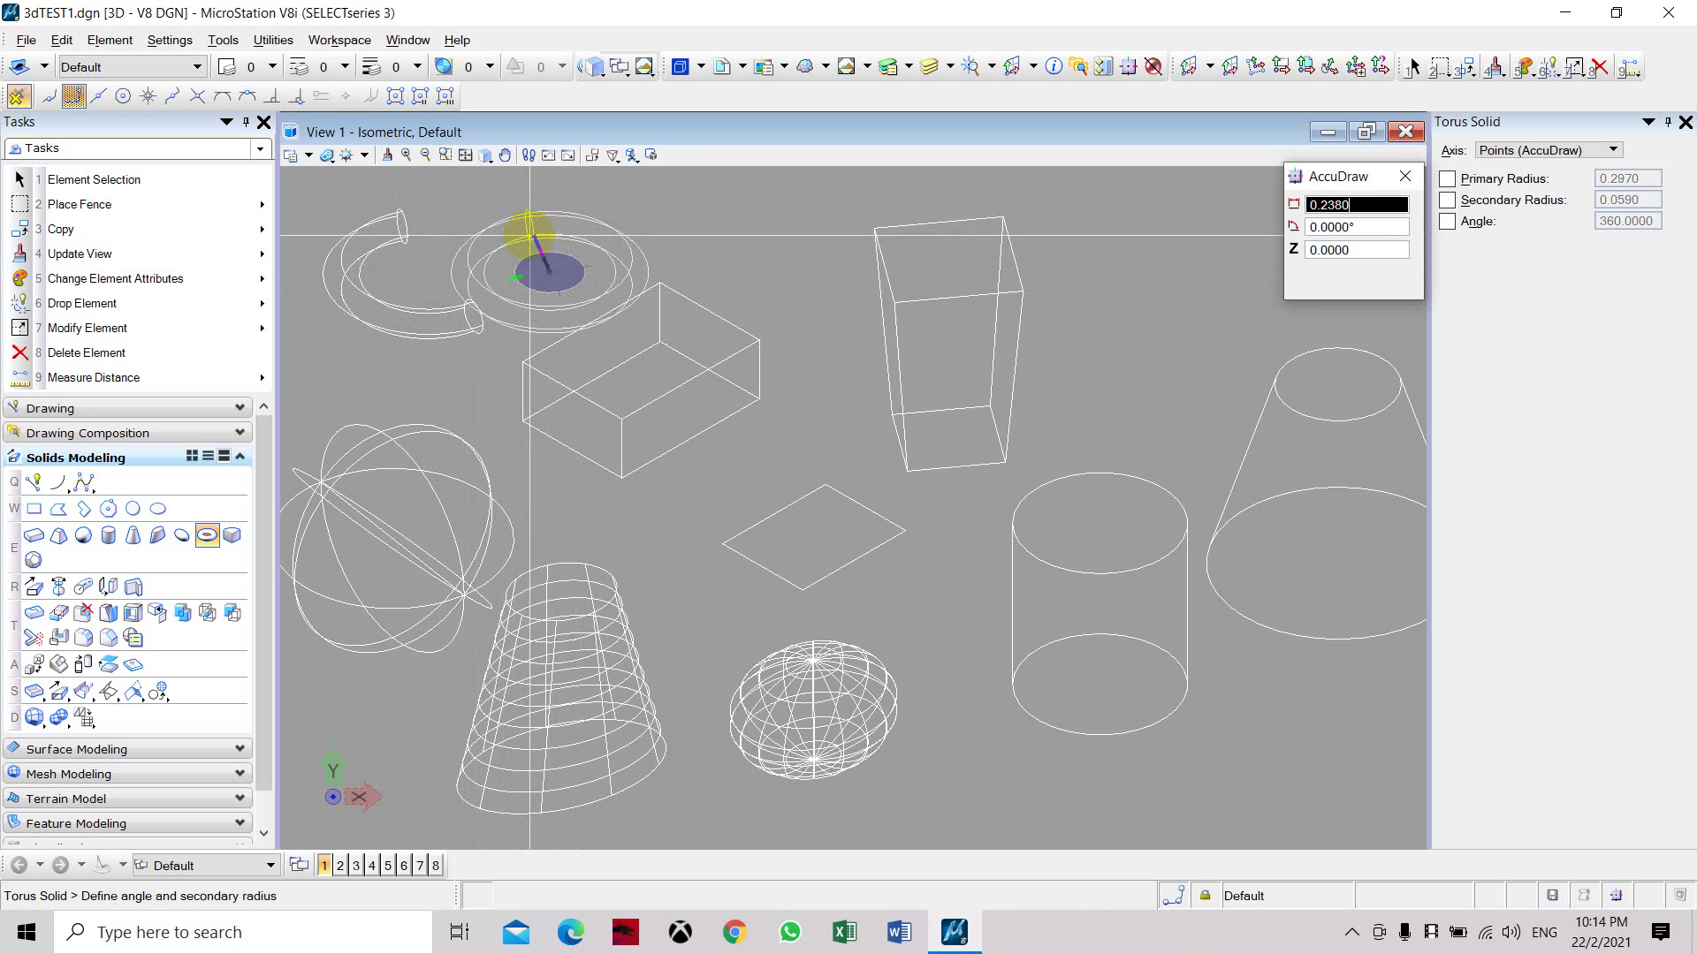
{"action": "left_click", "coordinate": [535, 234]}
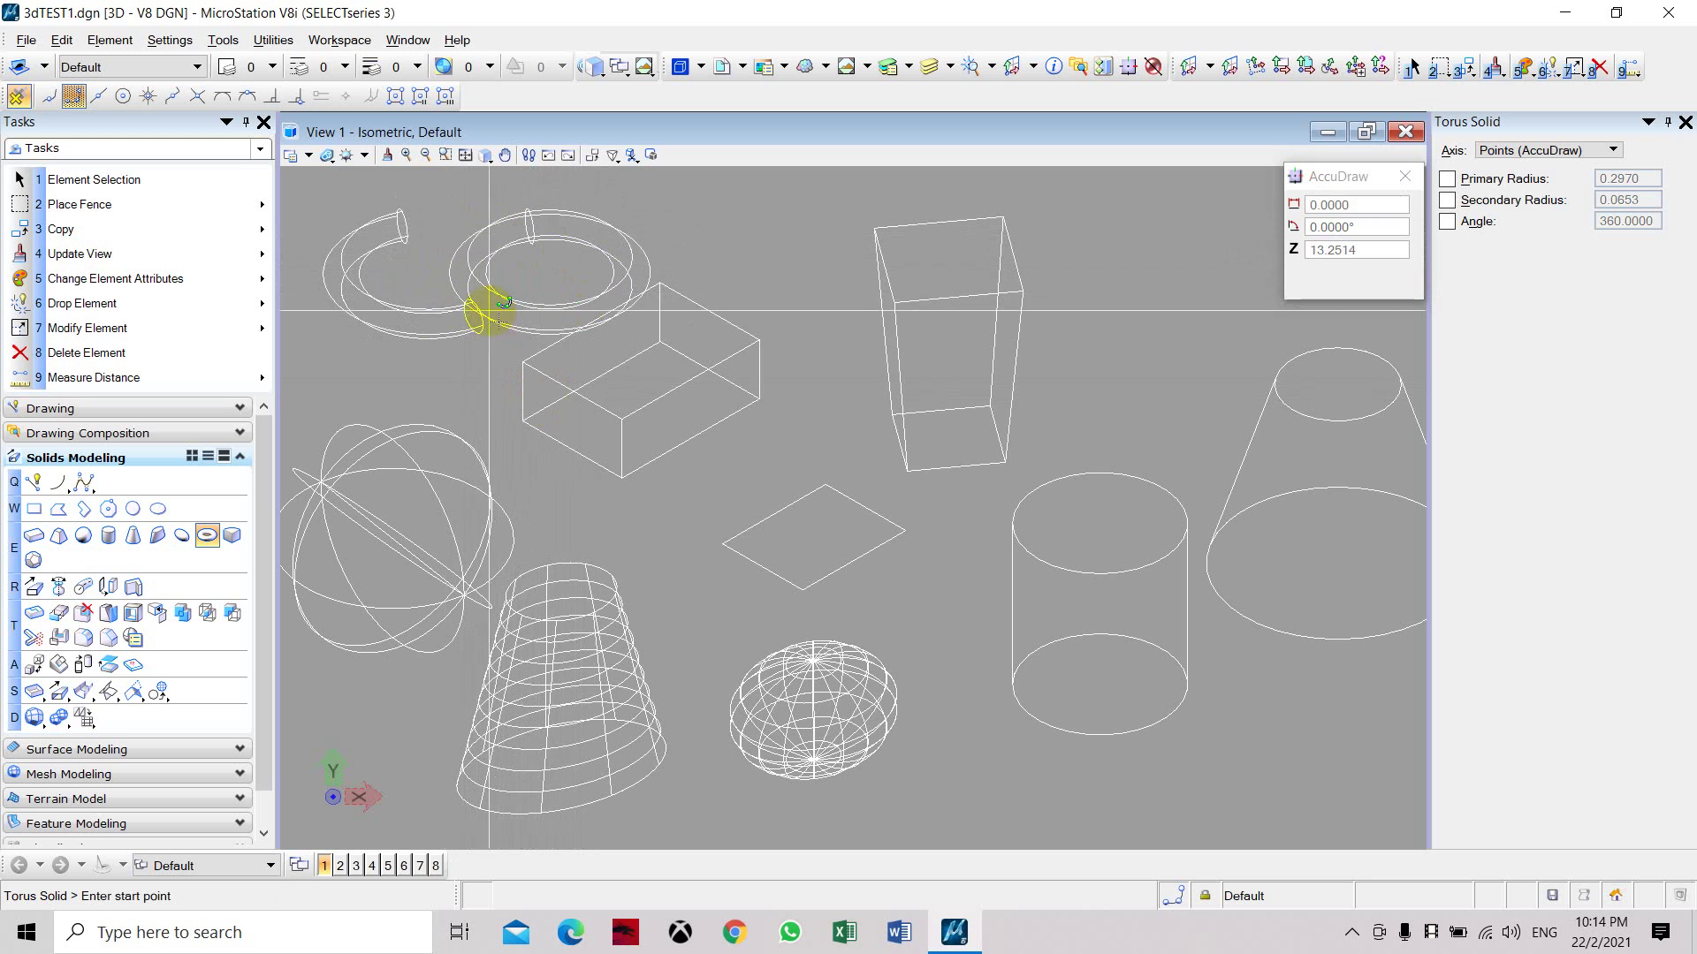
Place a wedge solid above the other shapes, with radius about 0.63, angle about 31° and height about 0.36
{"action": "left_click", "coordinate": [231, 537]}
{"action": "scroll", "coordinate": [941, 521], "scroll_direction": "down", "scroll_amount": 5}
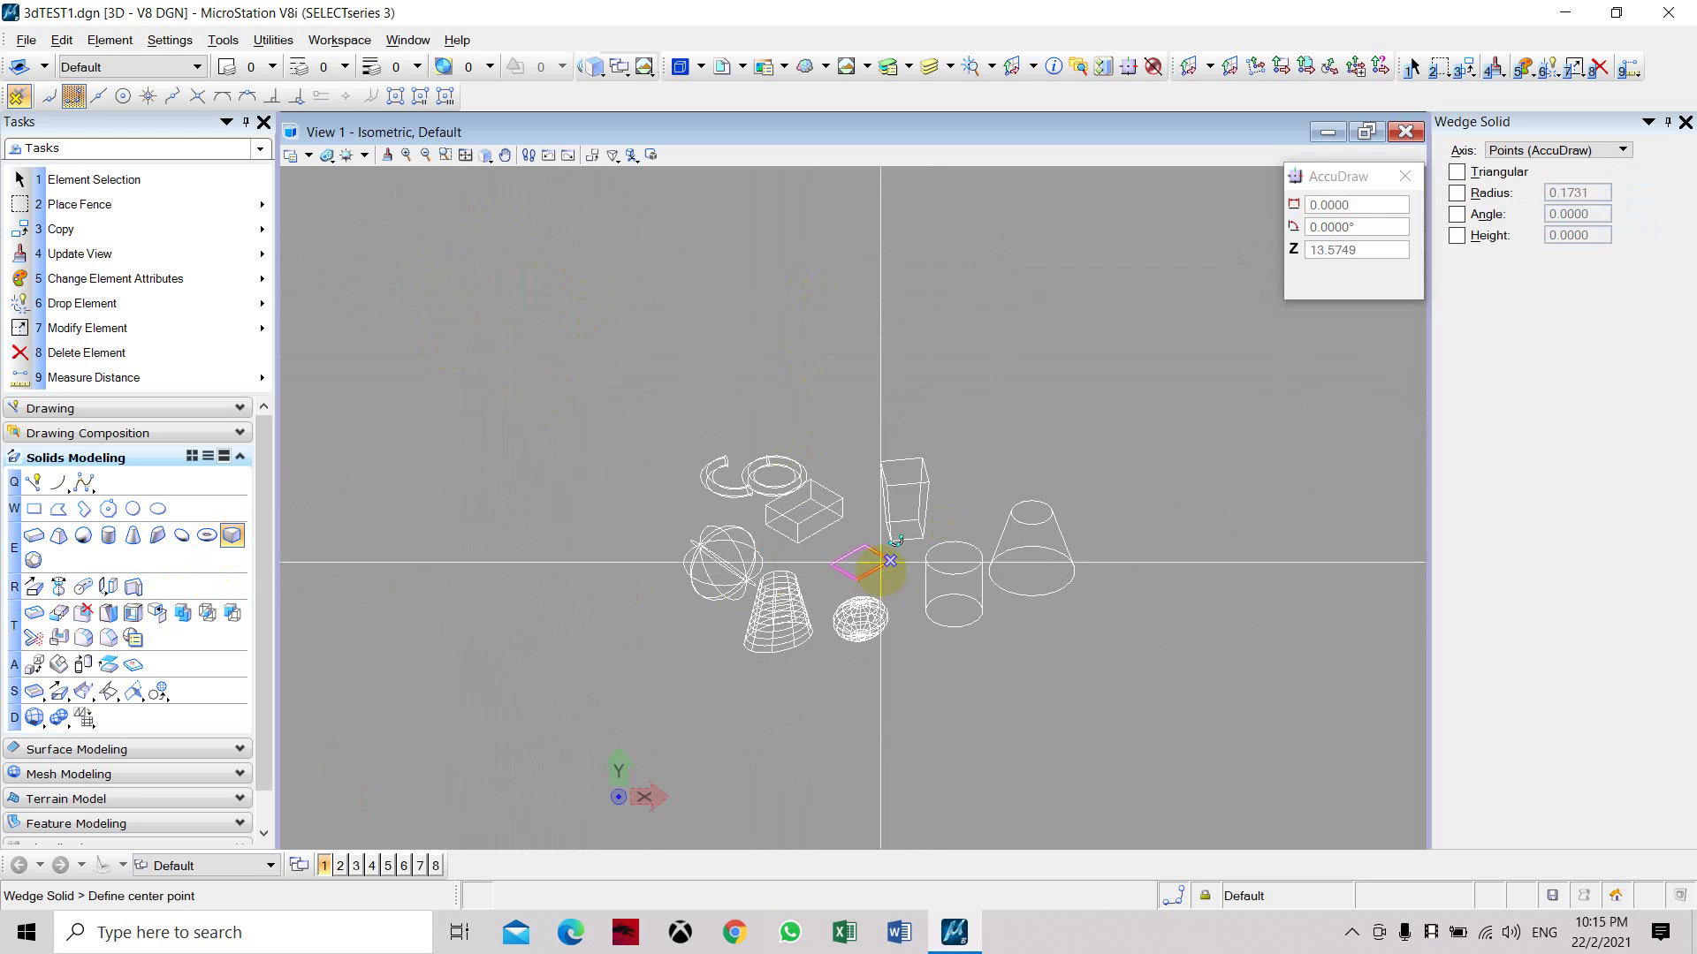
{"action": "left_click", "coordinate": [845, 409]}
{"action": "left_click", "coordinate": [894, 427]}
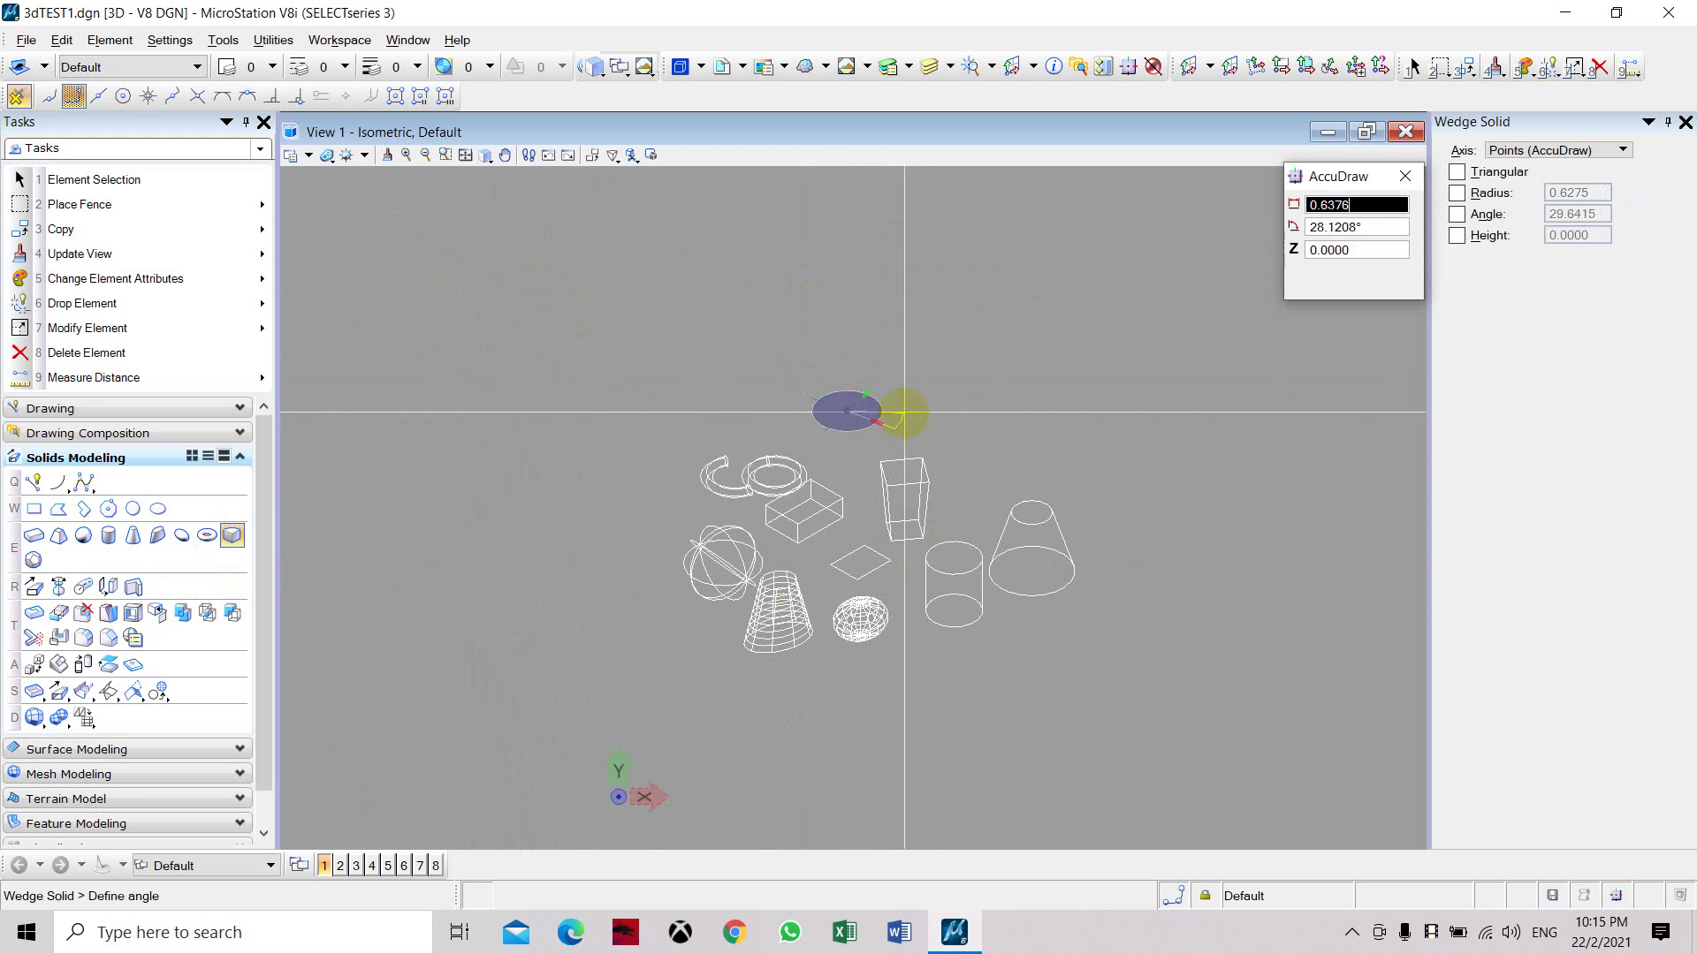
{"action": "left_click", "coordinate": [875, 399]}
{"action": "scroll", "coordinate": [865, 418], "scroll_direction": "up", "scroll_amount": 5}
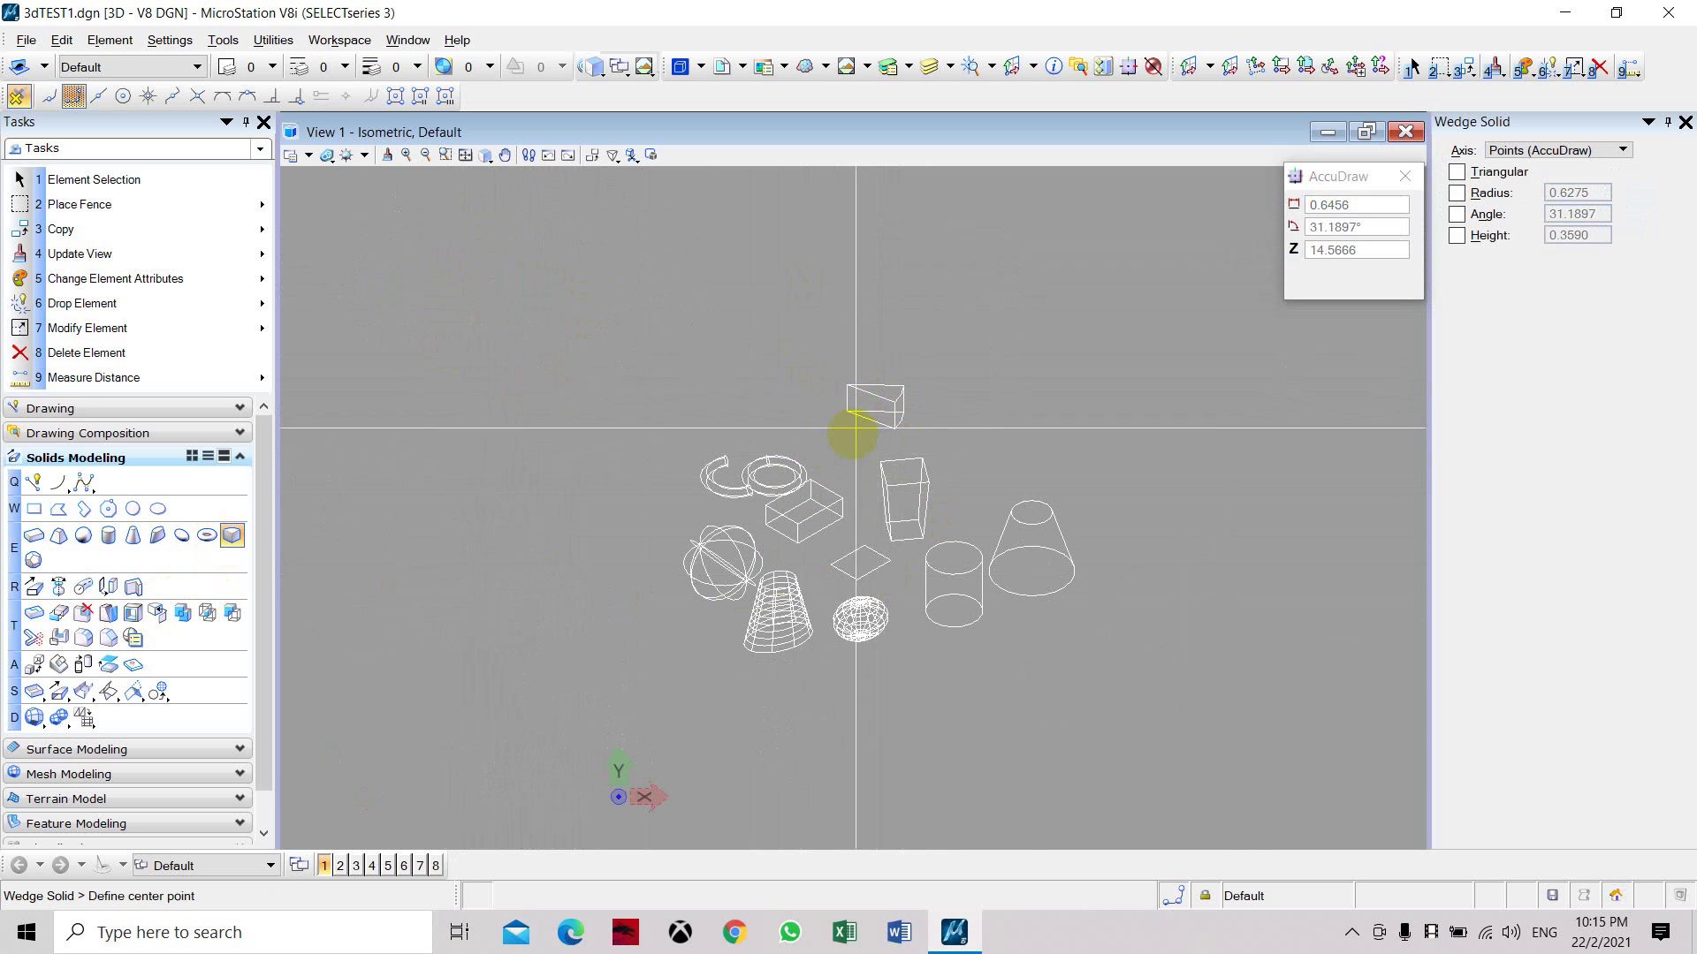
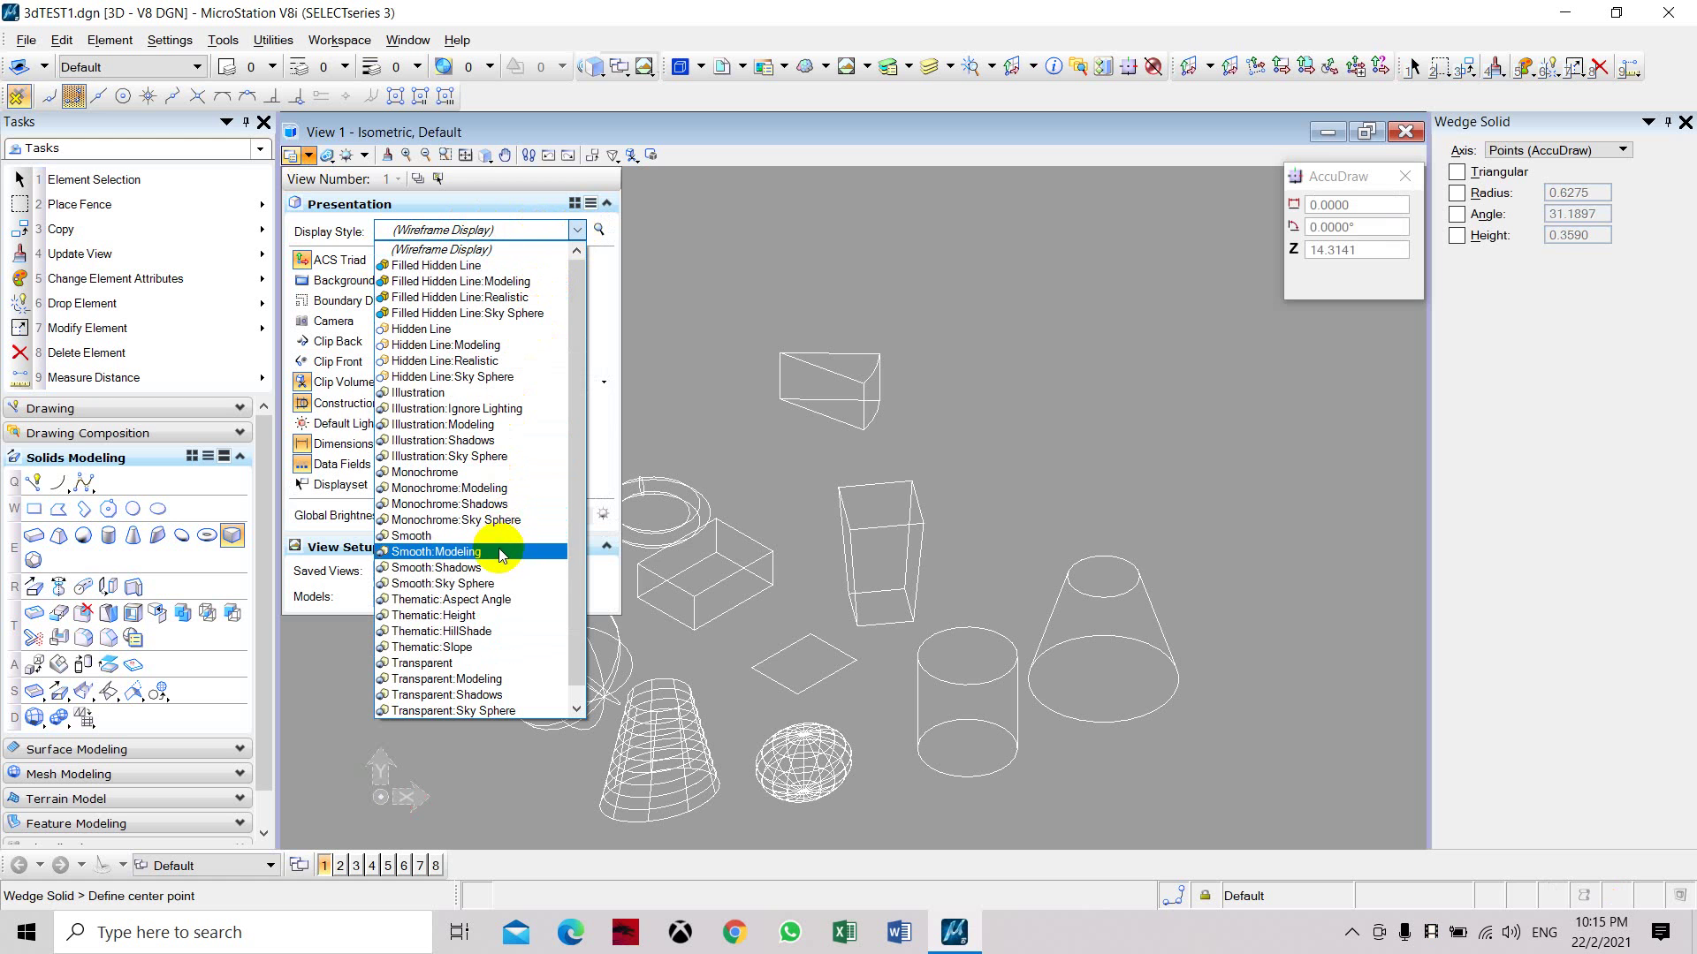
Set the isometric view's display style to Smooth:Modeling, look over the shaded solids and close the view attributes
{"action": "left_click", "coordinate": [491, 553]}
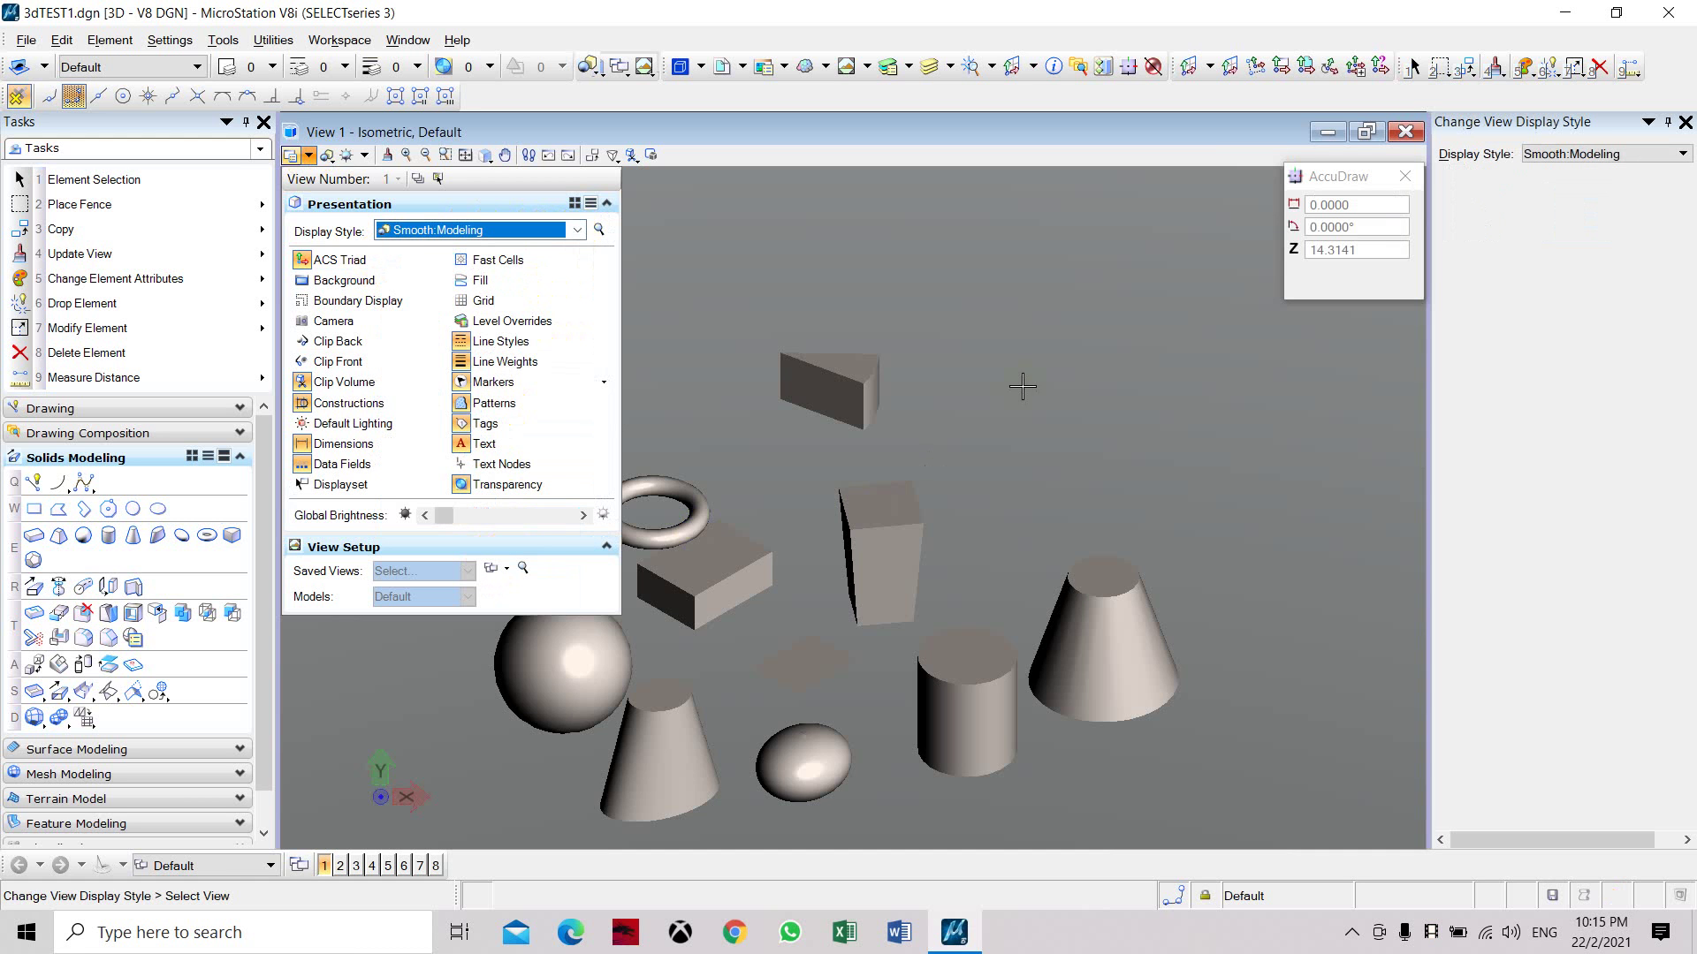
{"action": "scroll", "coordinate": [910, 510], "scroll_direction": "down", "scroll_amount": 5}
{"action": "scroll", "coordinate": [910, 510], "scroll_direction": "up", "scroll_amount": 5}
{"action": "scroll", "coordinate": [910, 510], "scroll_direction": "down", "scroll_amount": 2}
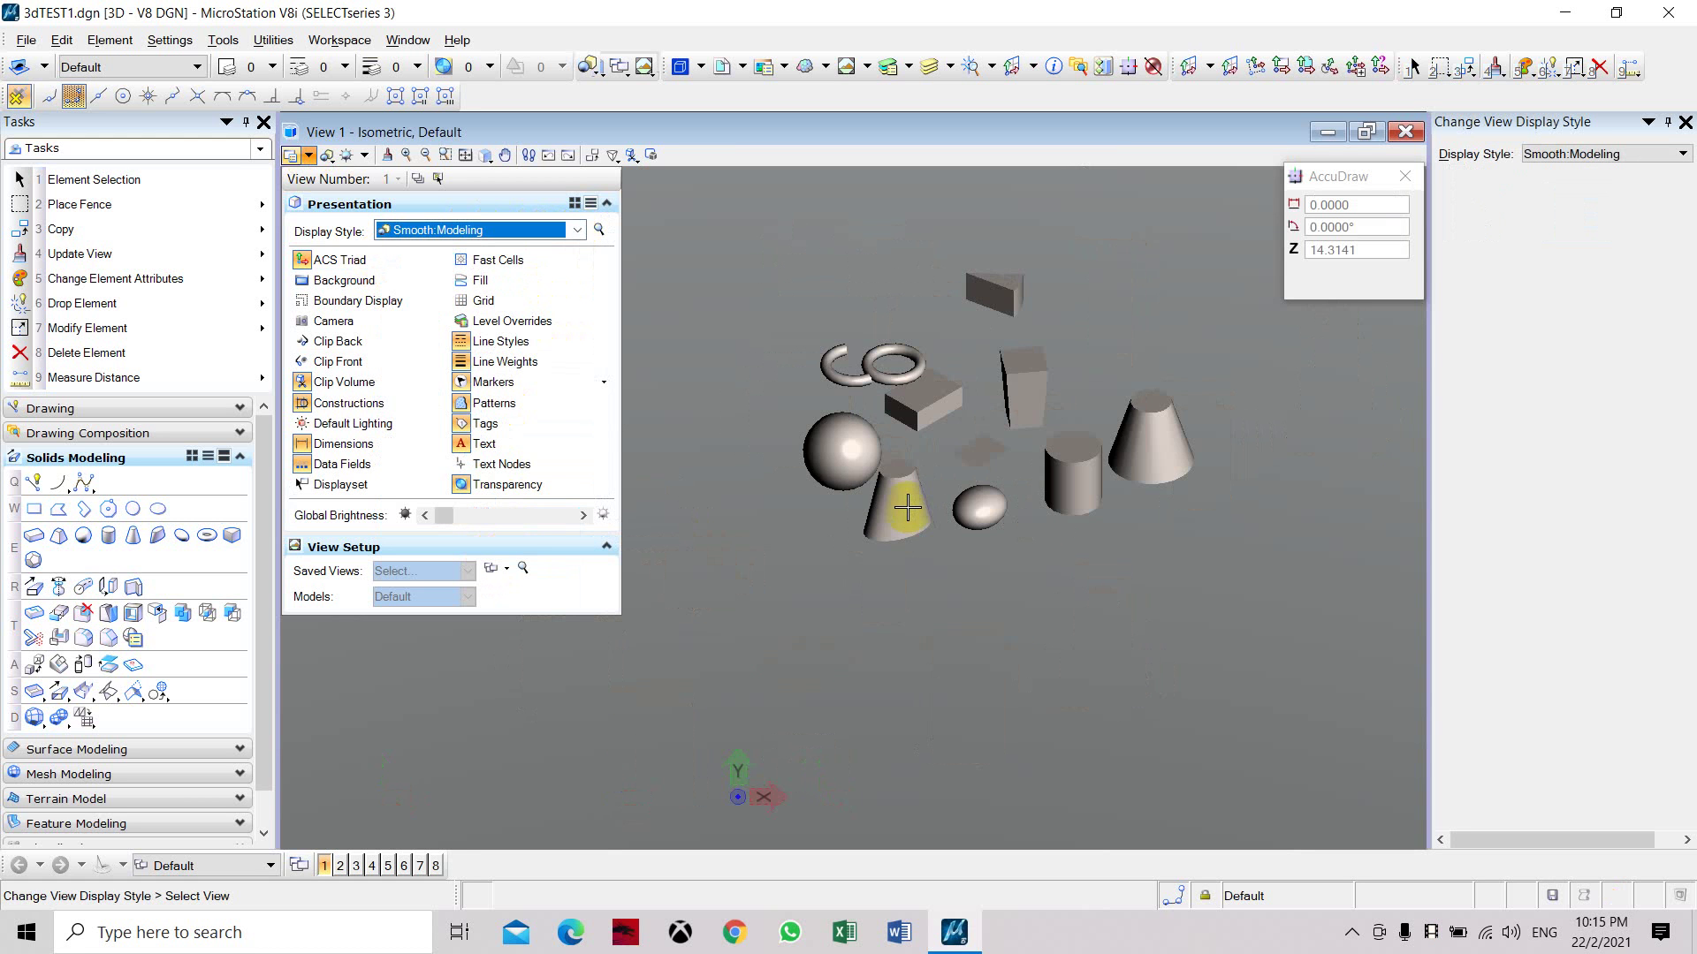
{"action": "scroll", "coordinate": [1019, 400], "scroll_direction": "up", "scroll_amount": 5}
{"action": "scroll", "coordinate": [1018, 399], "scroll_direction": "down", "scroll_amount": 3}
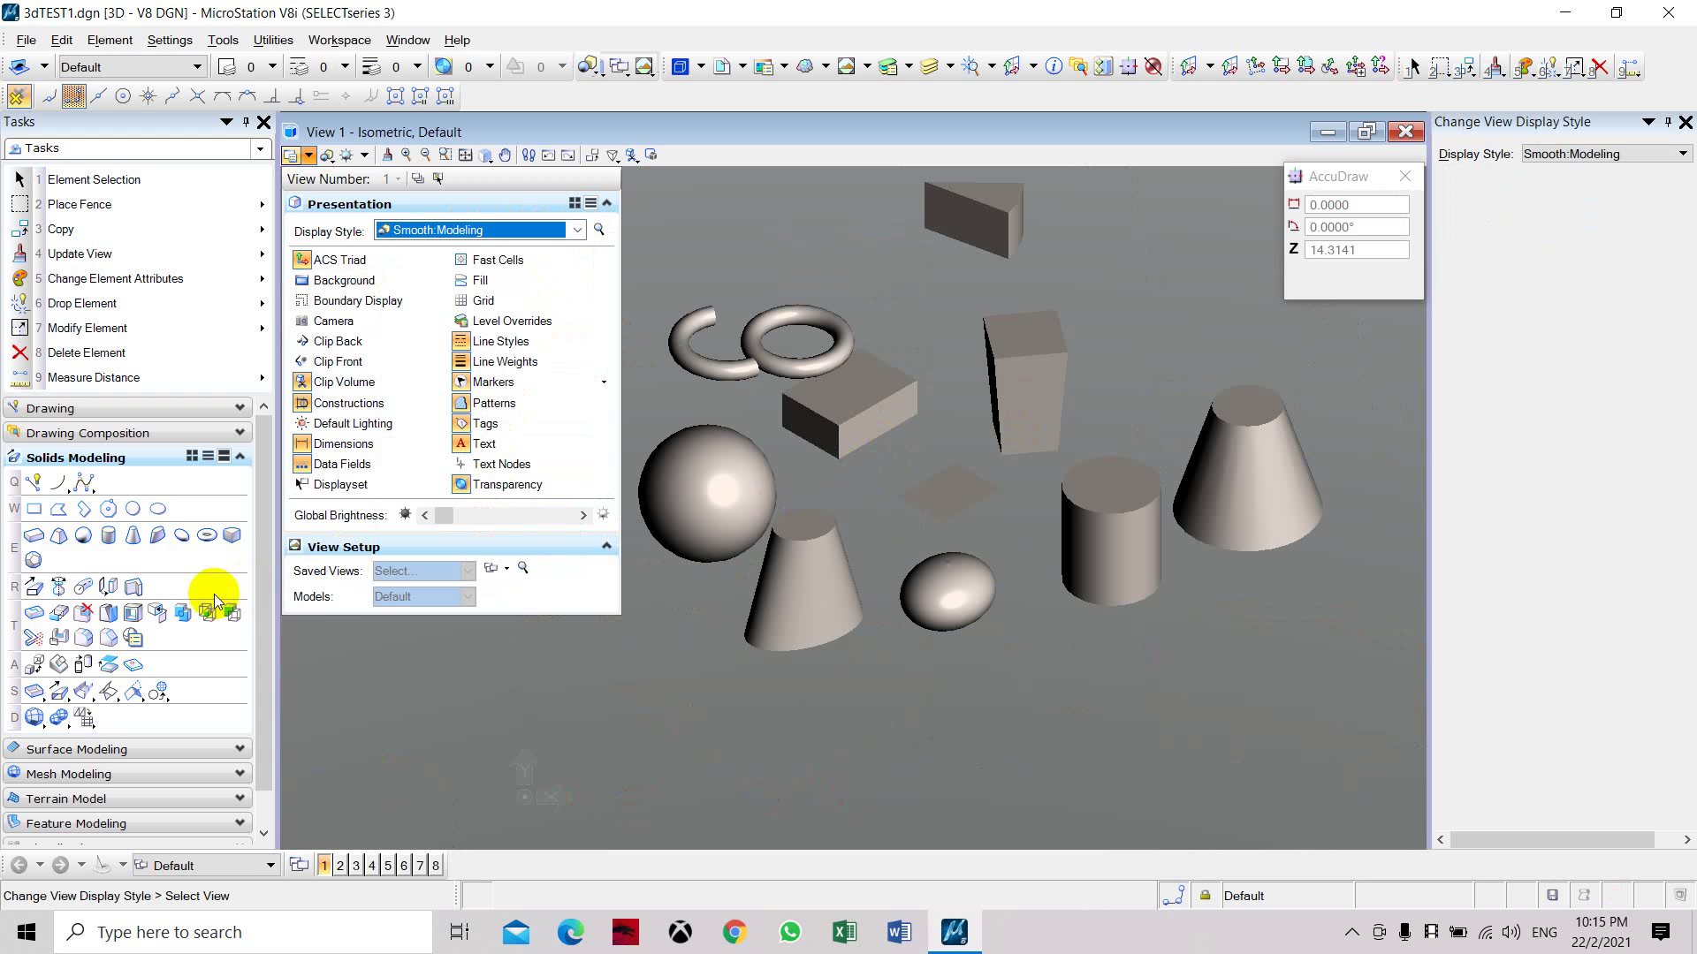
{"action": "left_click", "coordinate": [303, 157]}
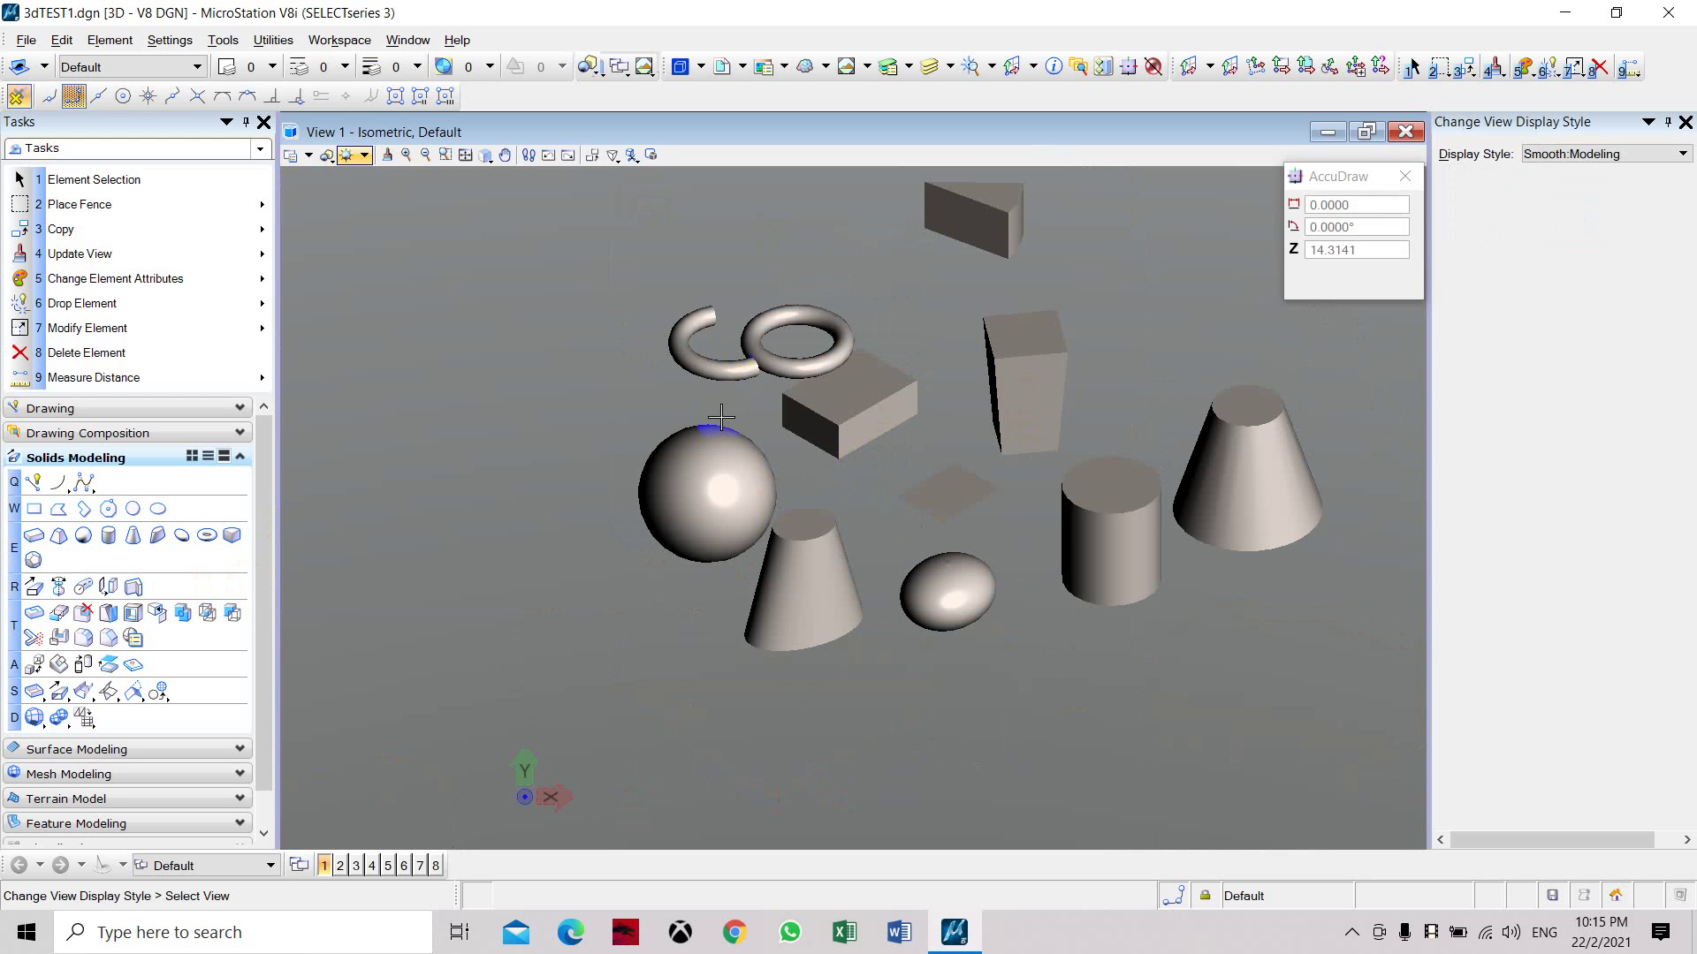
{"action": "scroll", "coordinate": [867, 442], "scroll_direction": "up", "scroll_amount": 2}
{"action": "scroll", "coordinate": [825, 454], "scroll_direction": "down", "scroll_amount": 3}
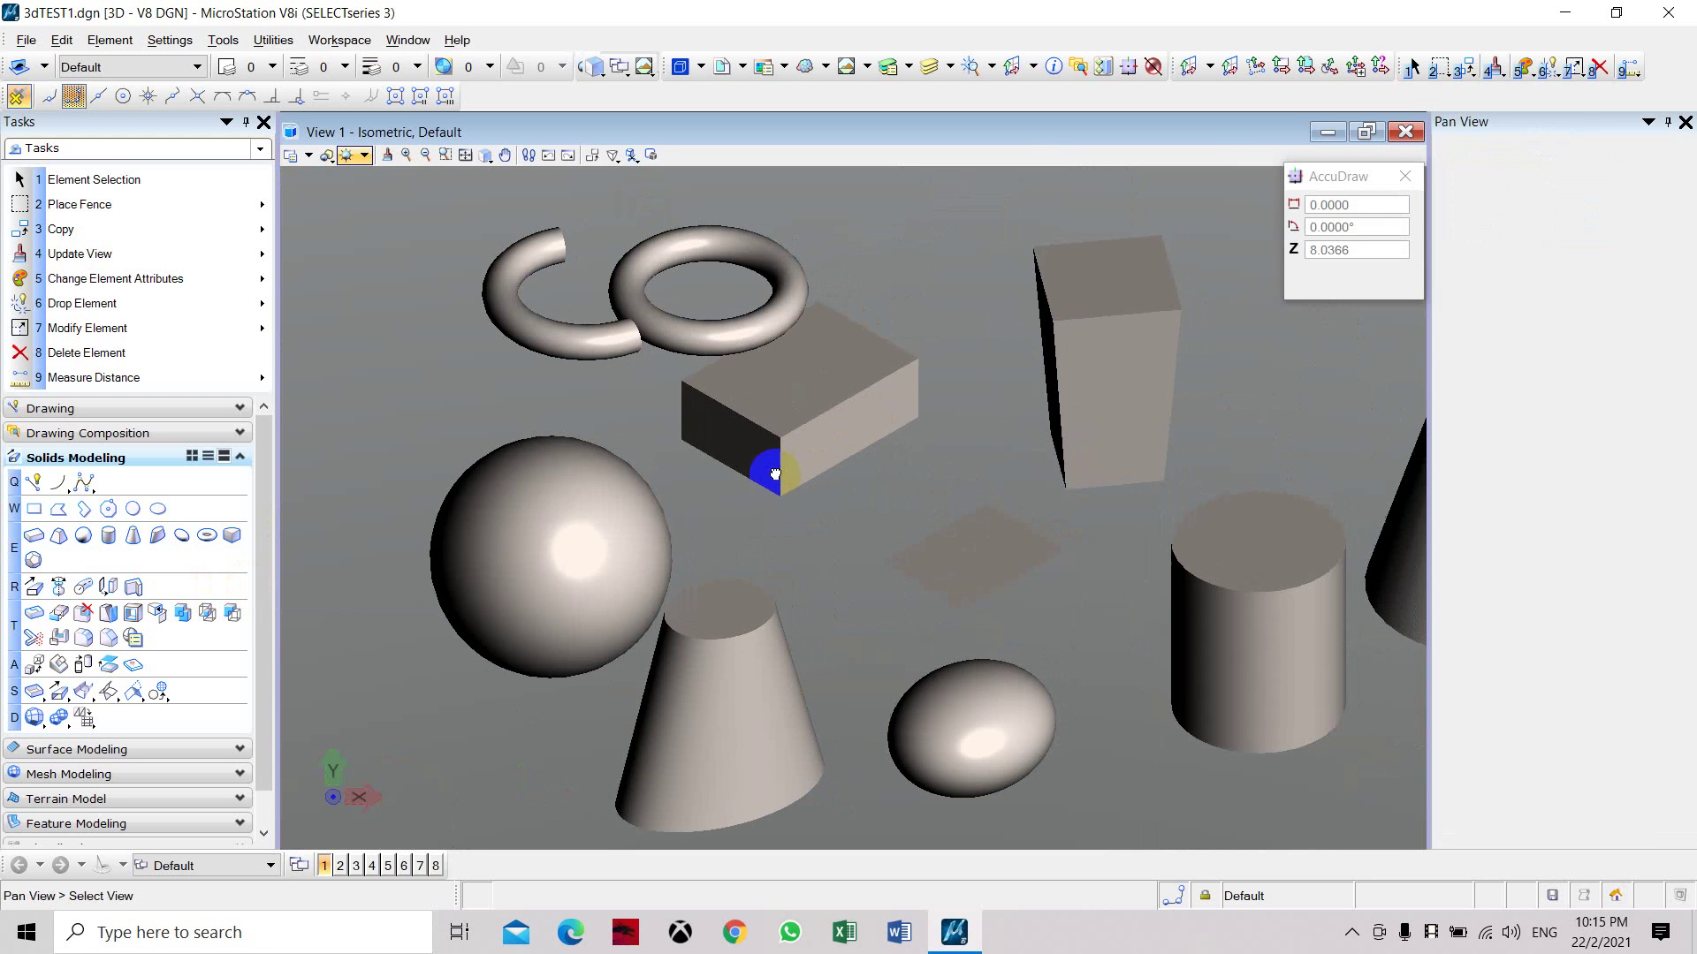
{"action": "key", "text": "e"}
{"action": "key", "text": "f"}
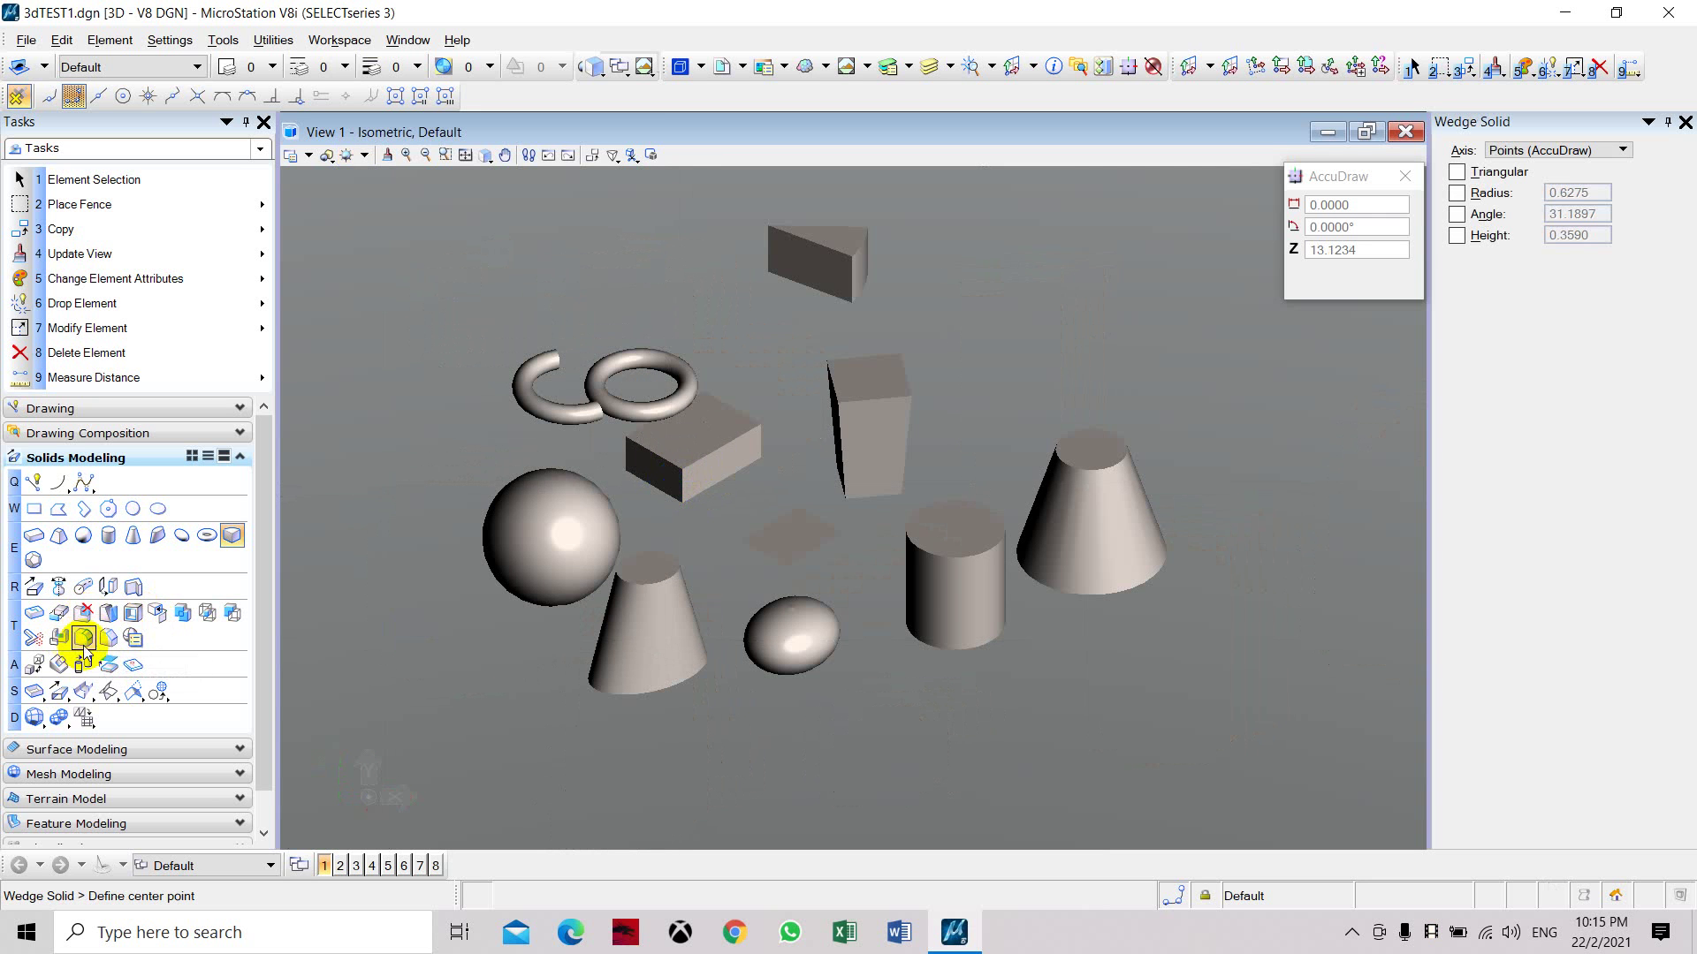
Fillet the upper front edge of the rectangular slab below the closed torus with a radius of 5
{"action": "left_click", "coordinate": [84, 638]}
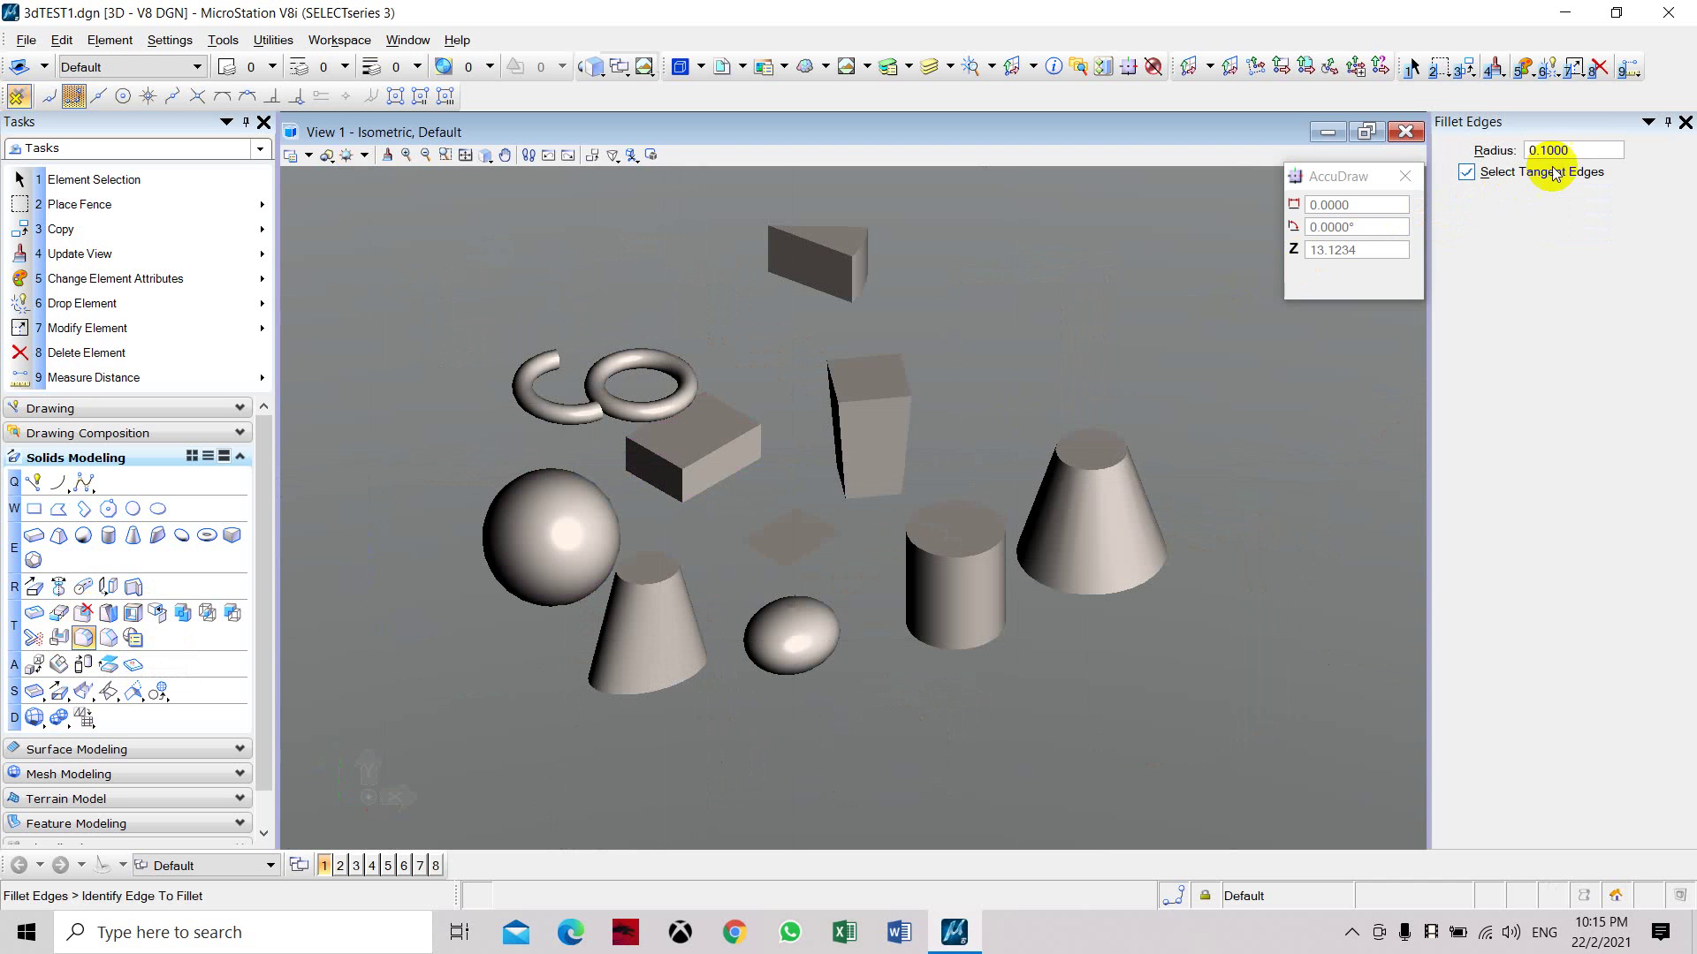
{"action": "left_click", "coordinate": [1600, 149]}
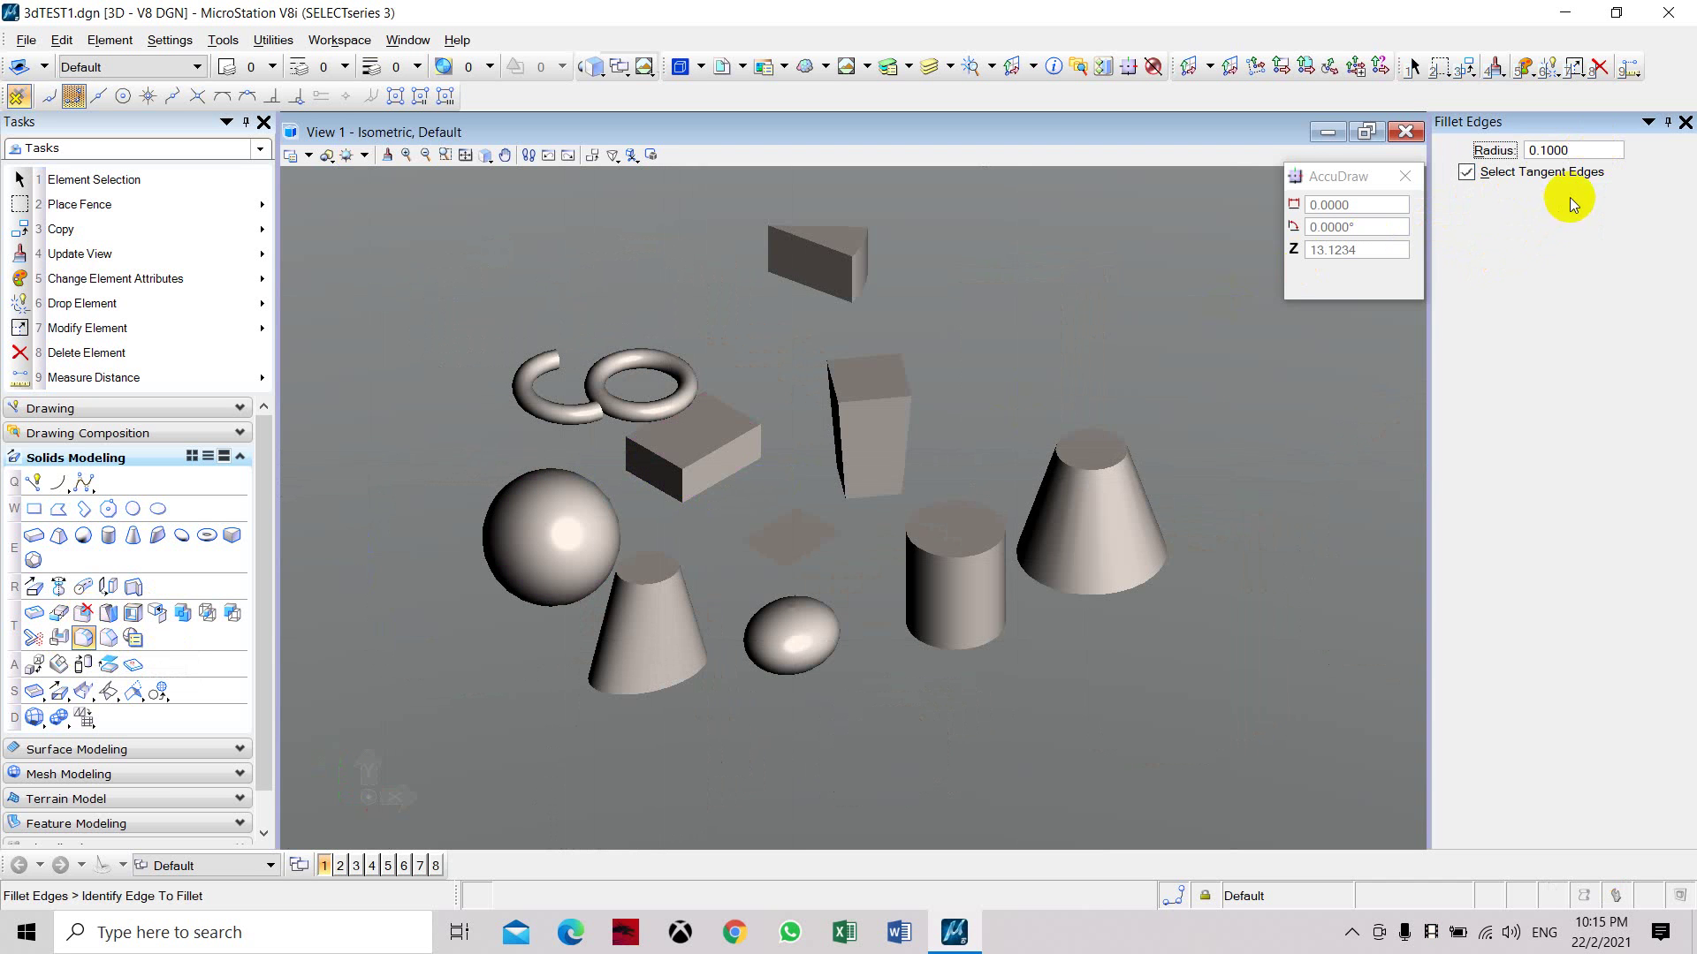
{"action": "left_click_drag", "start_coordinate": [1574, 156], "coordinate": [1449, 161]}
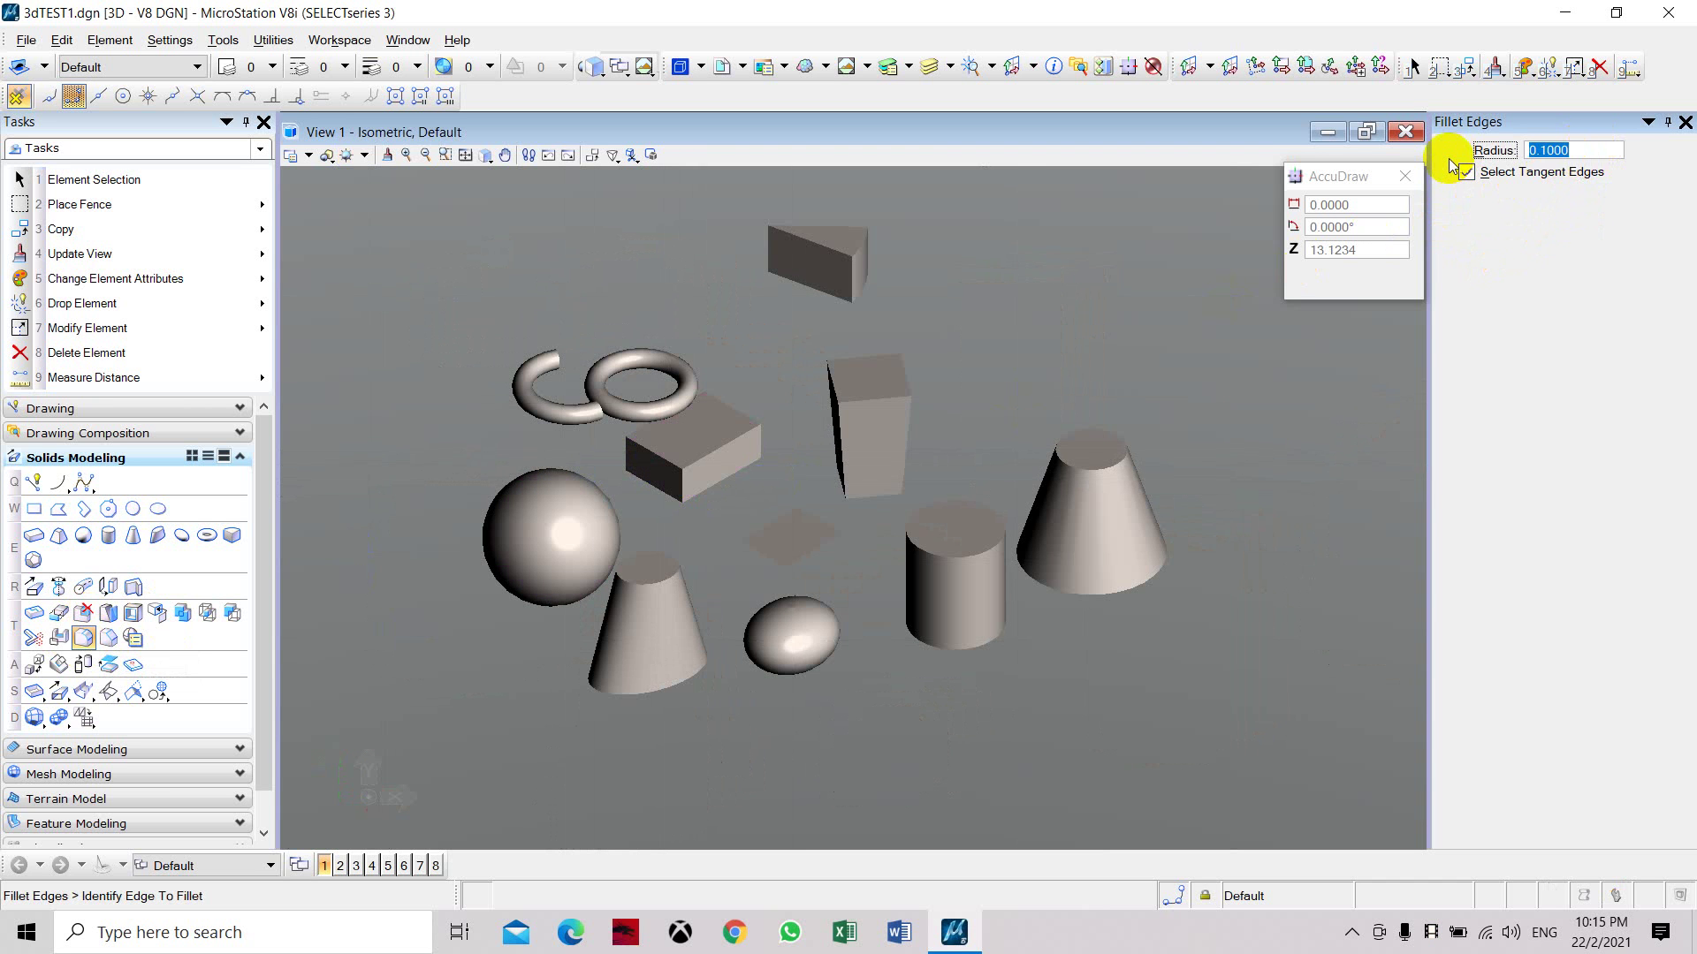
{"action": "type", "text": "5"}
{"action": "key", "text": "Return"}
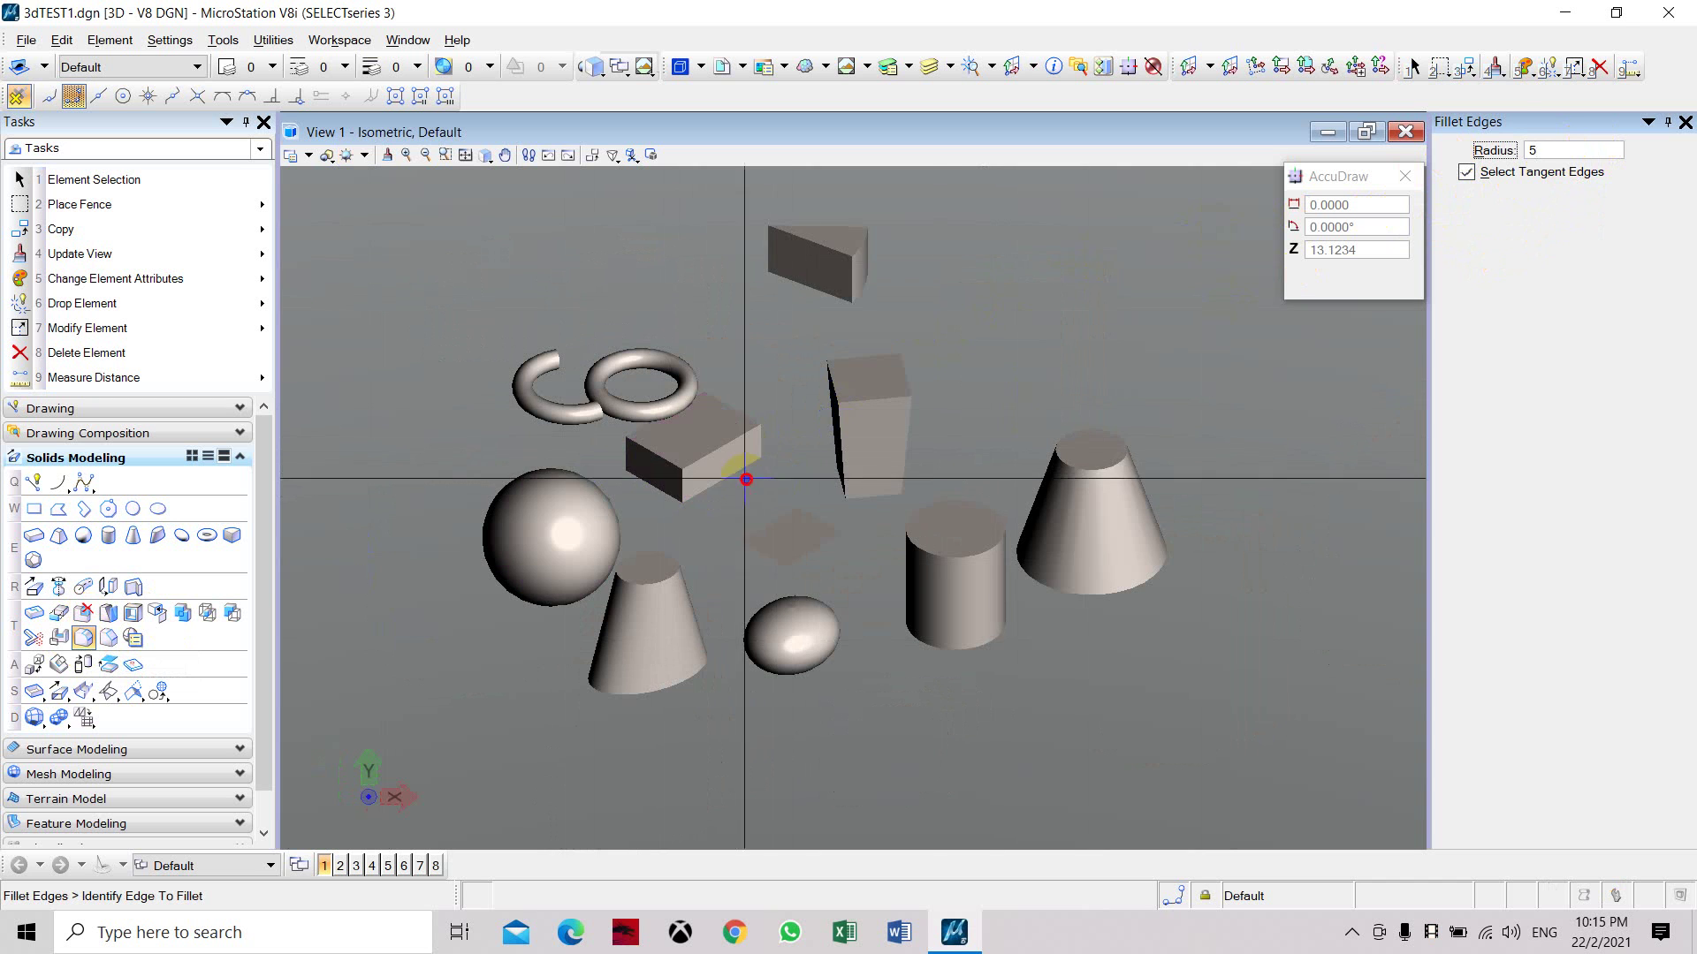
{"action": "scroll", "coordinate": [704, 463], "scroll_direction": "up", "scroll_amount": 2}
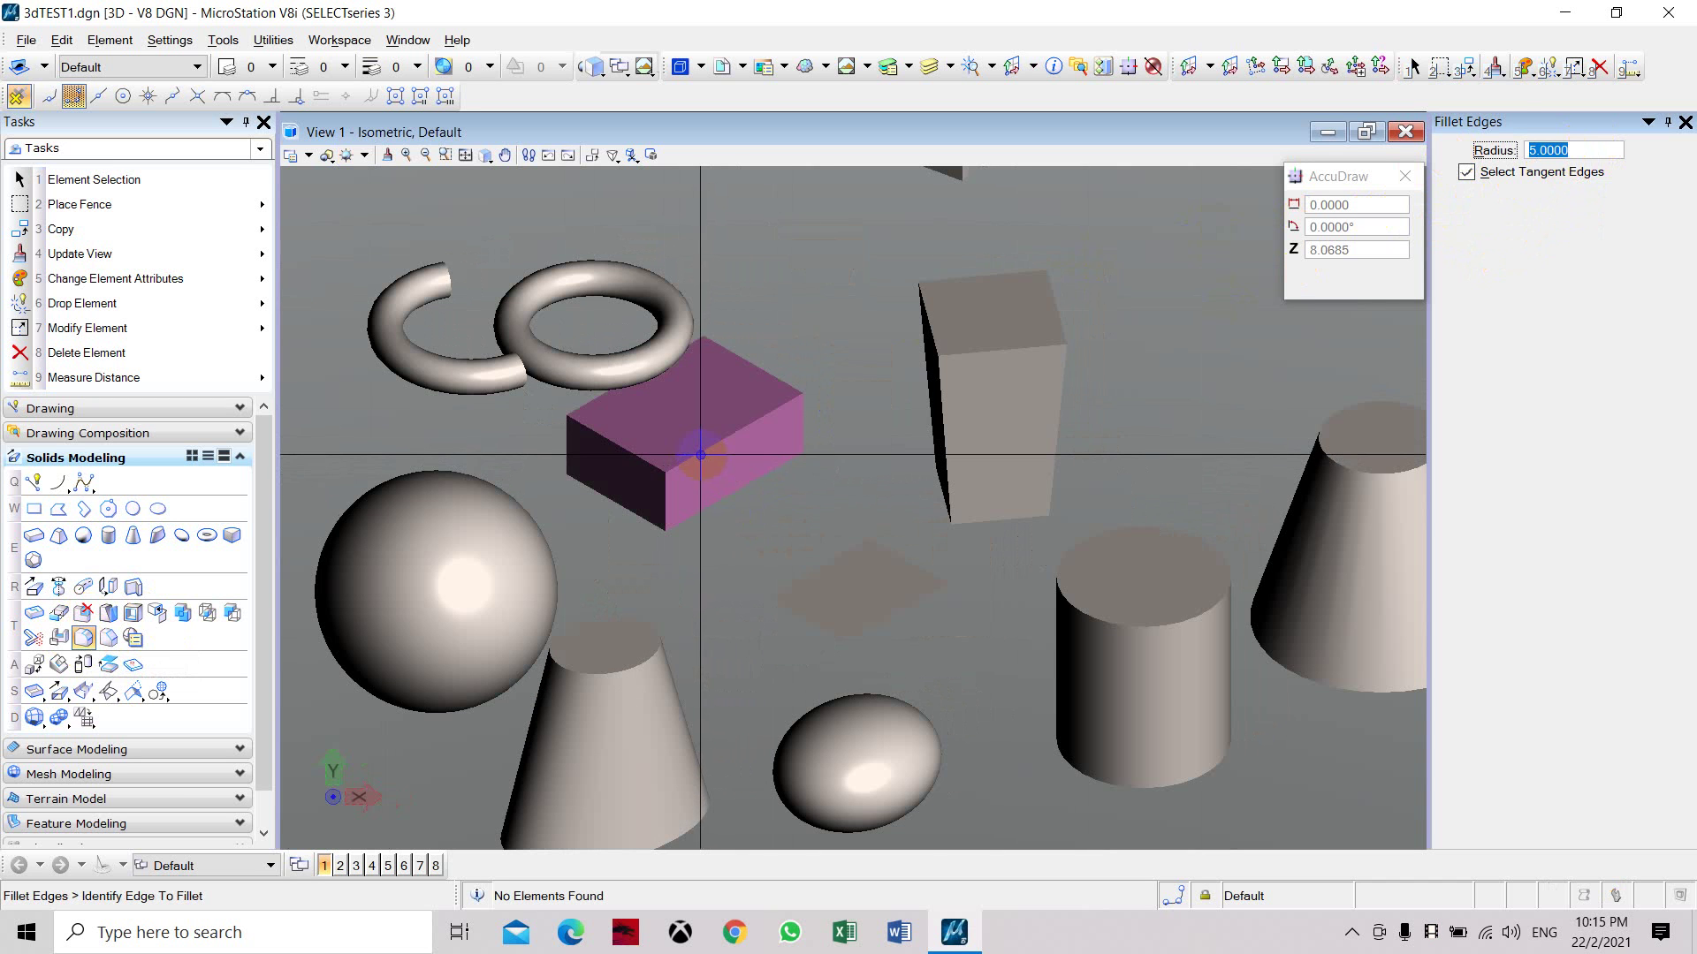
{"action": "left_click", "coordinate": [698, 453]}
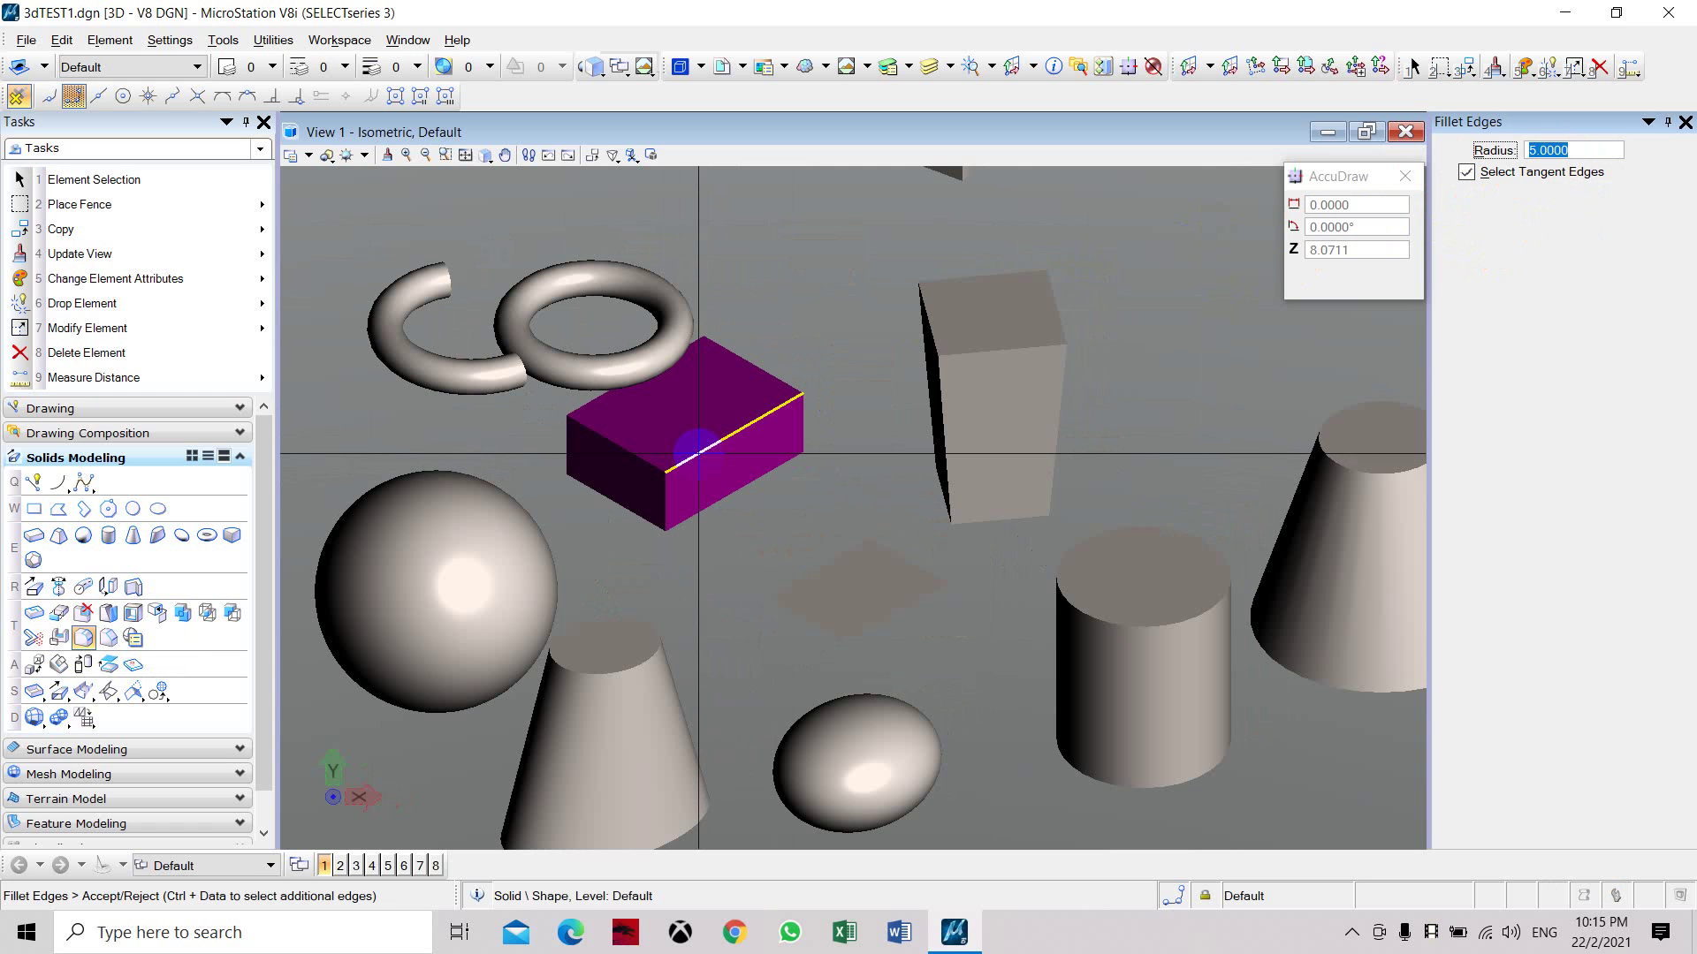
{"action": "left_click", "coordinate": [698, 453]}
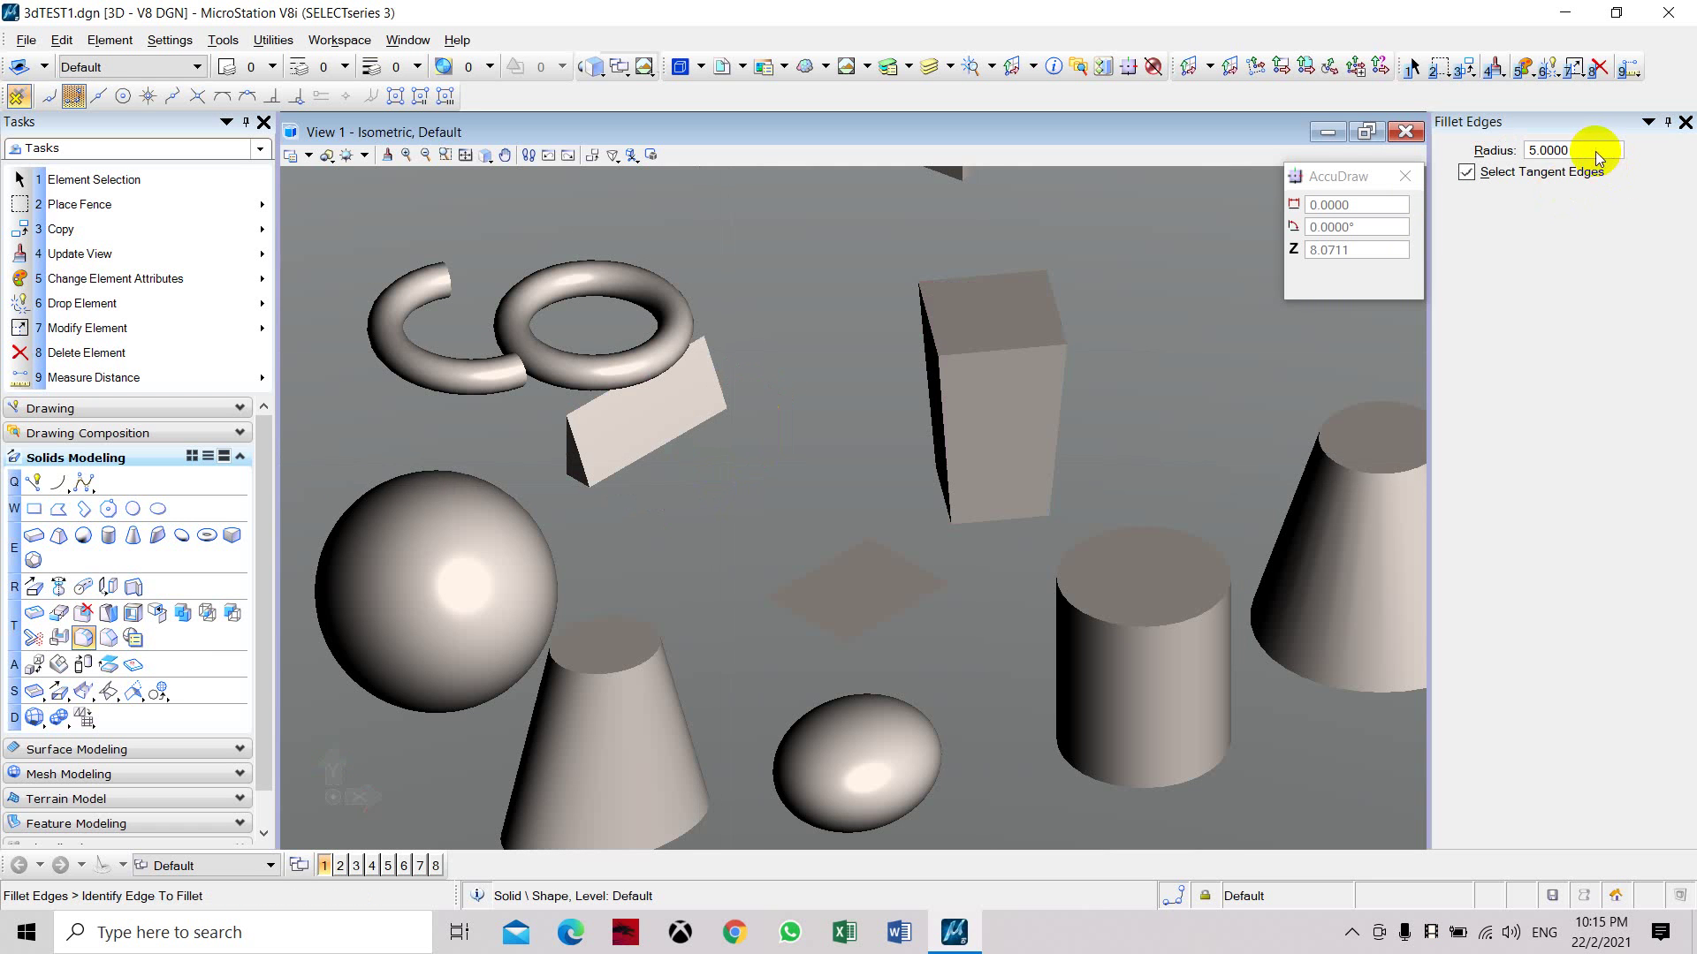
Fillet the long upper front edge of the wedge solid with a radius of 1
{"action": "left_click", "coordinate": [1562, 152]}
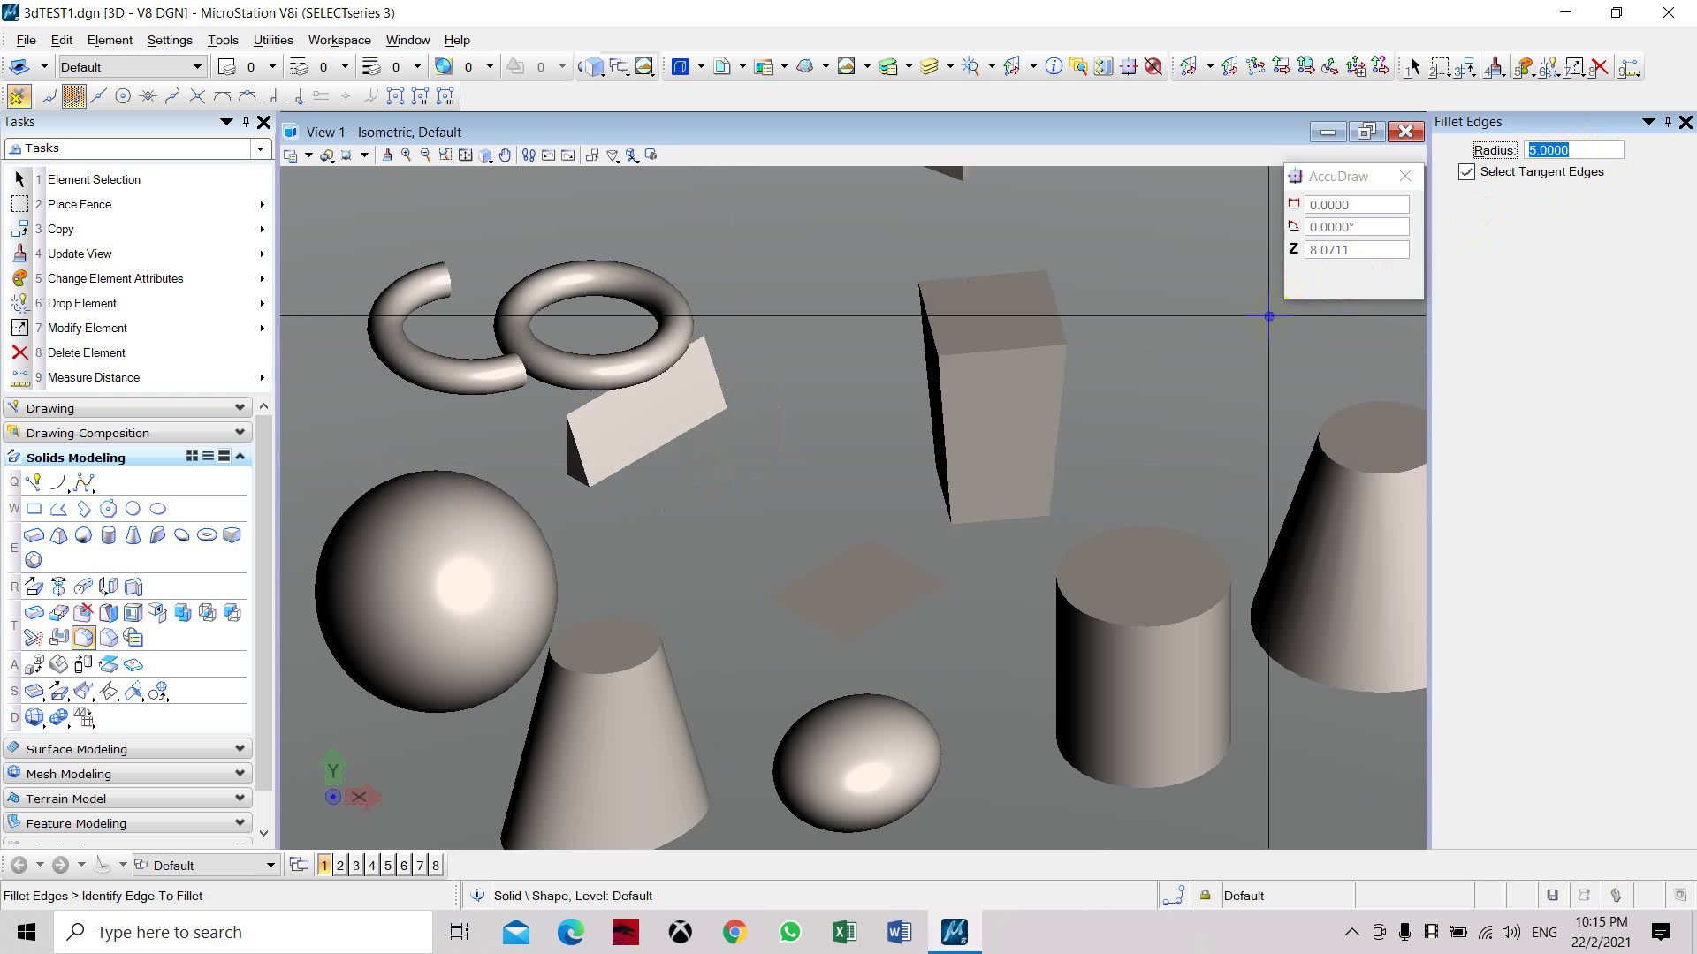
{"action": "type", "text": "1"}
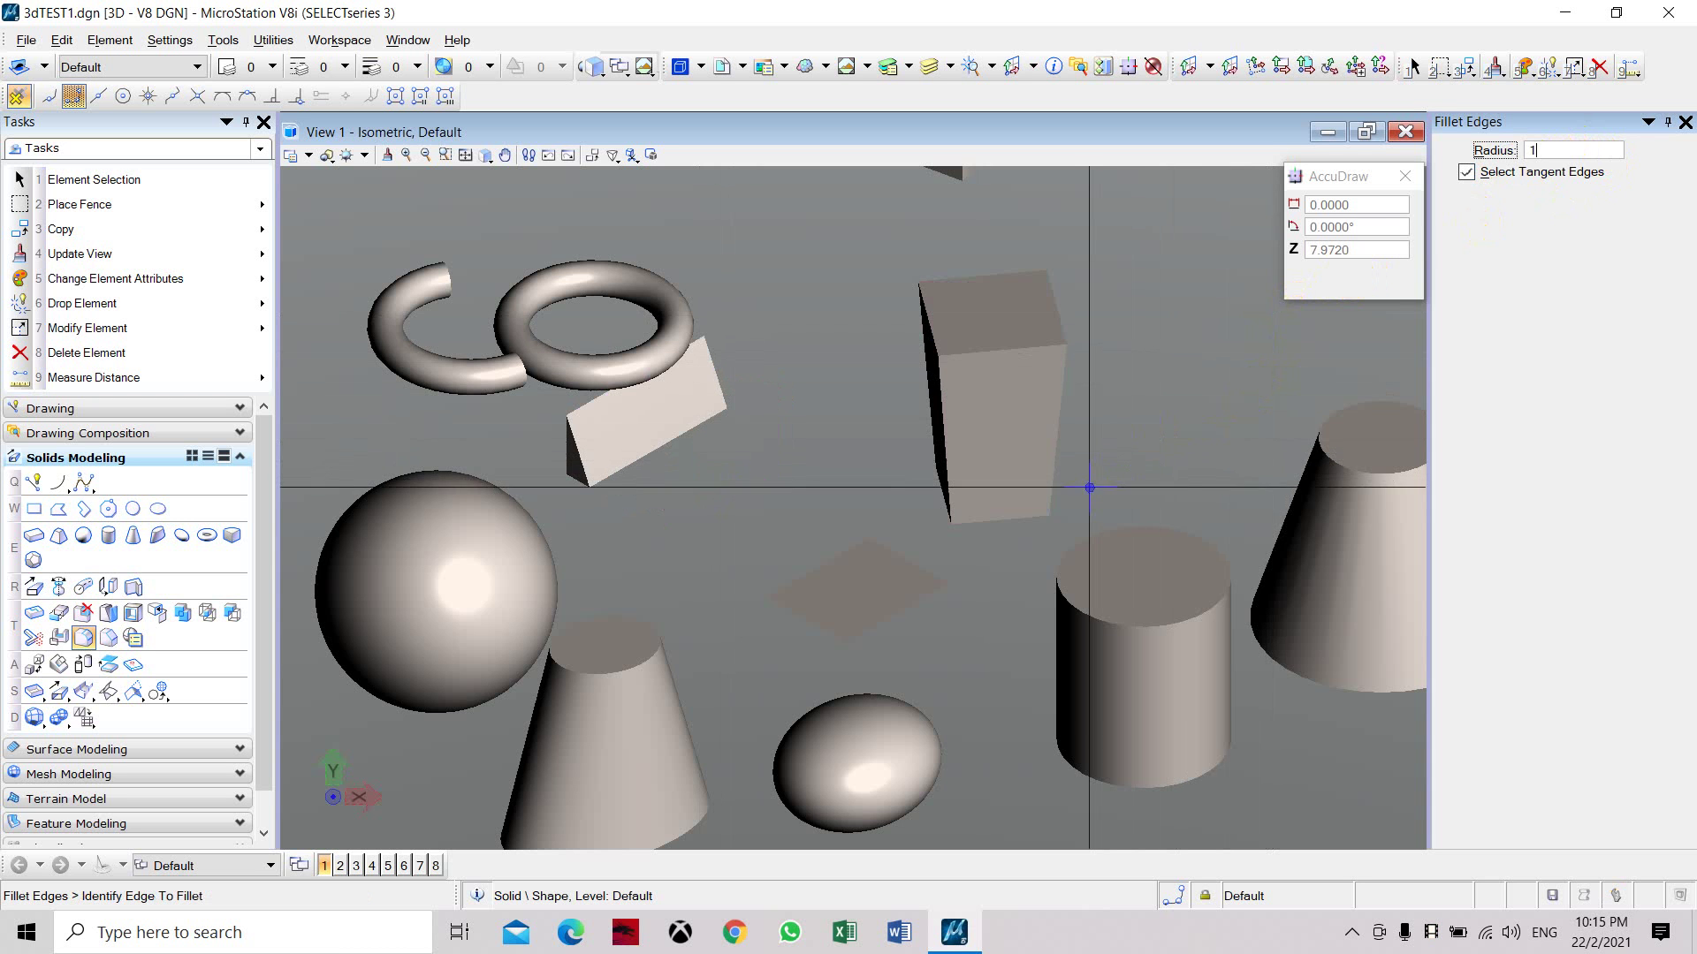
{"action": "scroll", "coordinate": [820, 507], "scroll_direction": "down", "scroll_amount": 2}
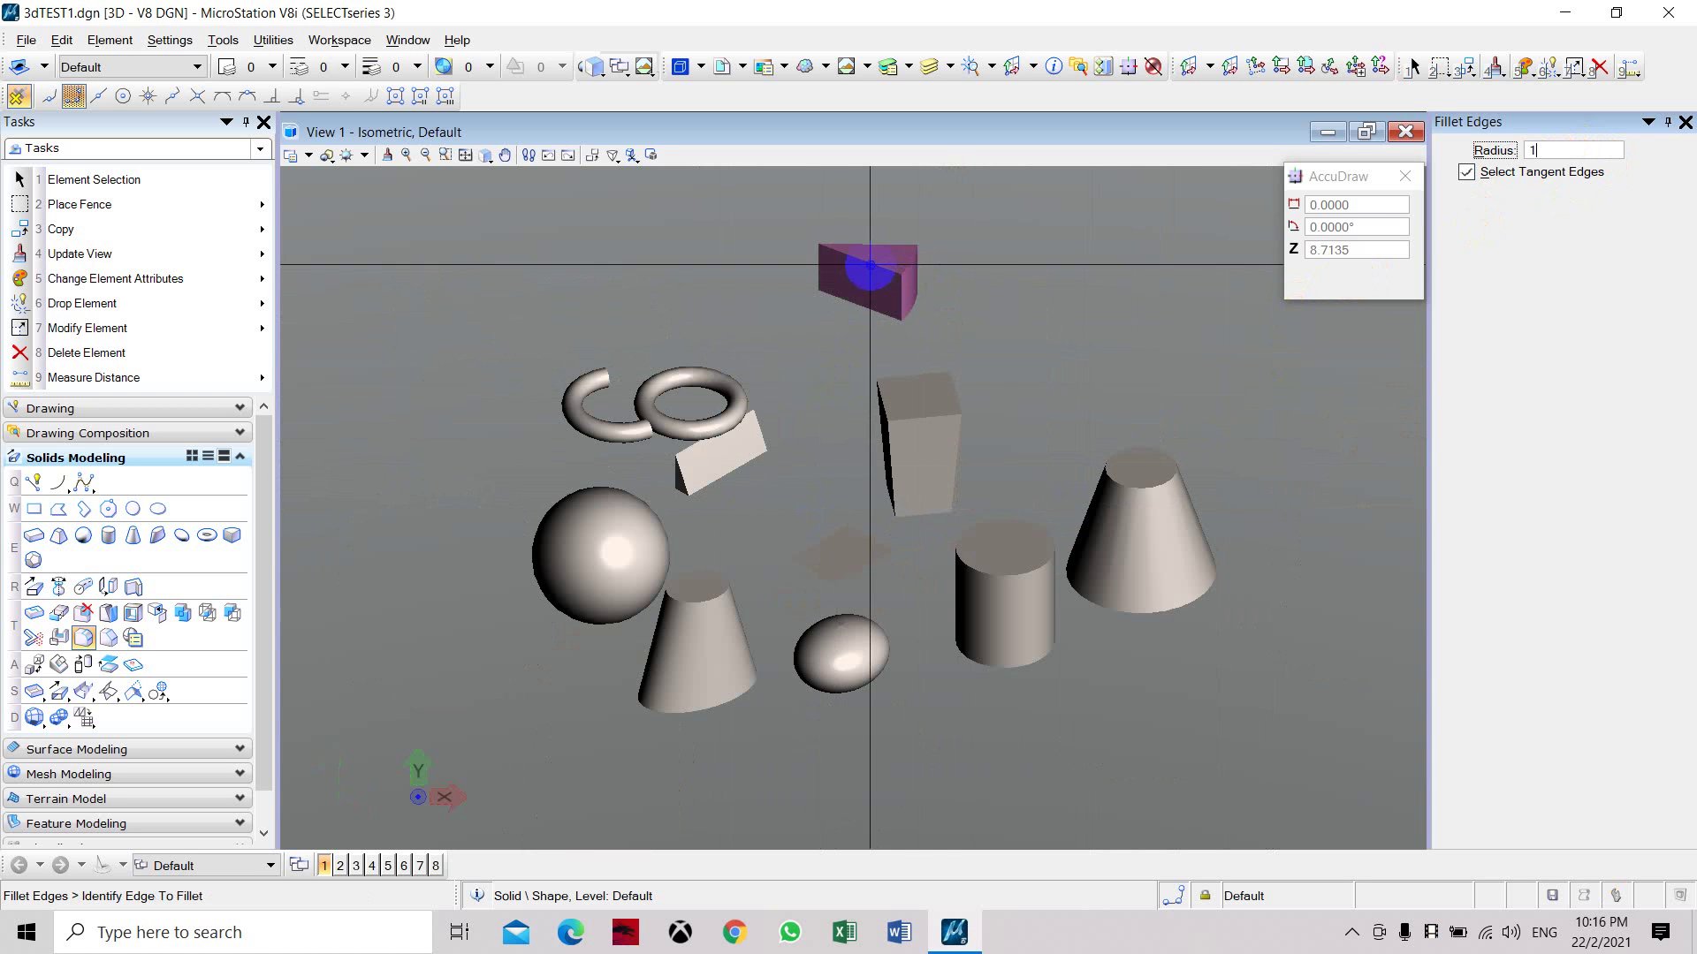
{"action": "scroll", "coordinate": [871, 265], "scroll_direction": "up", "scroll_amount": 5}
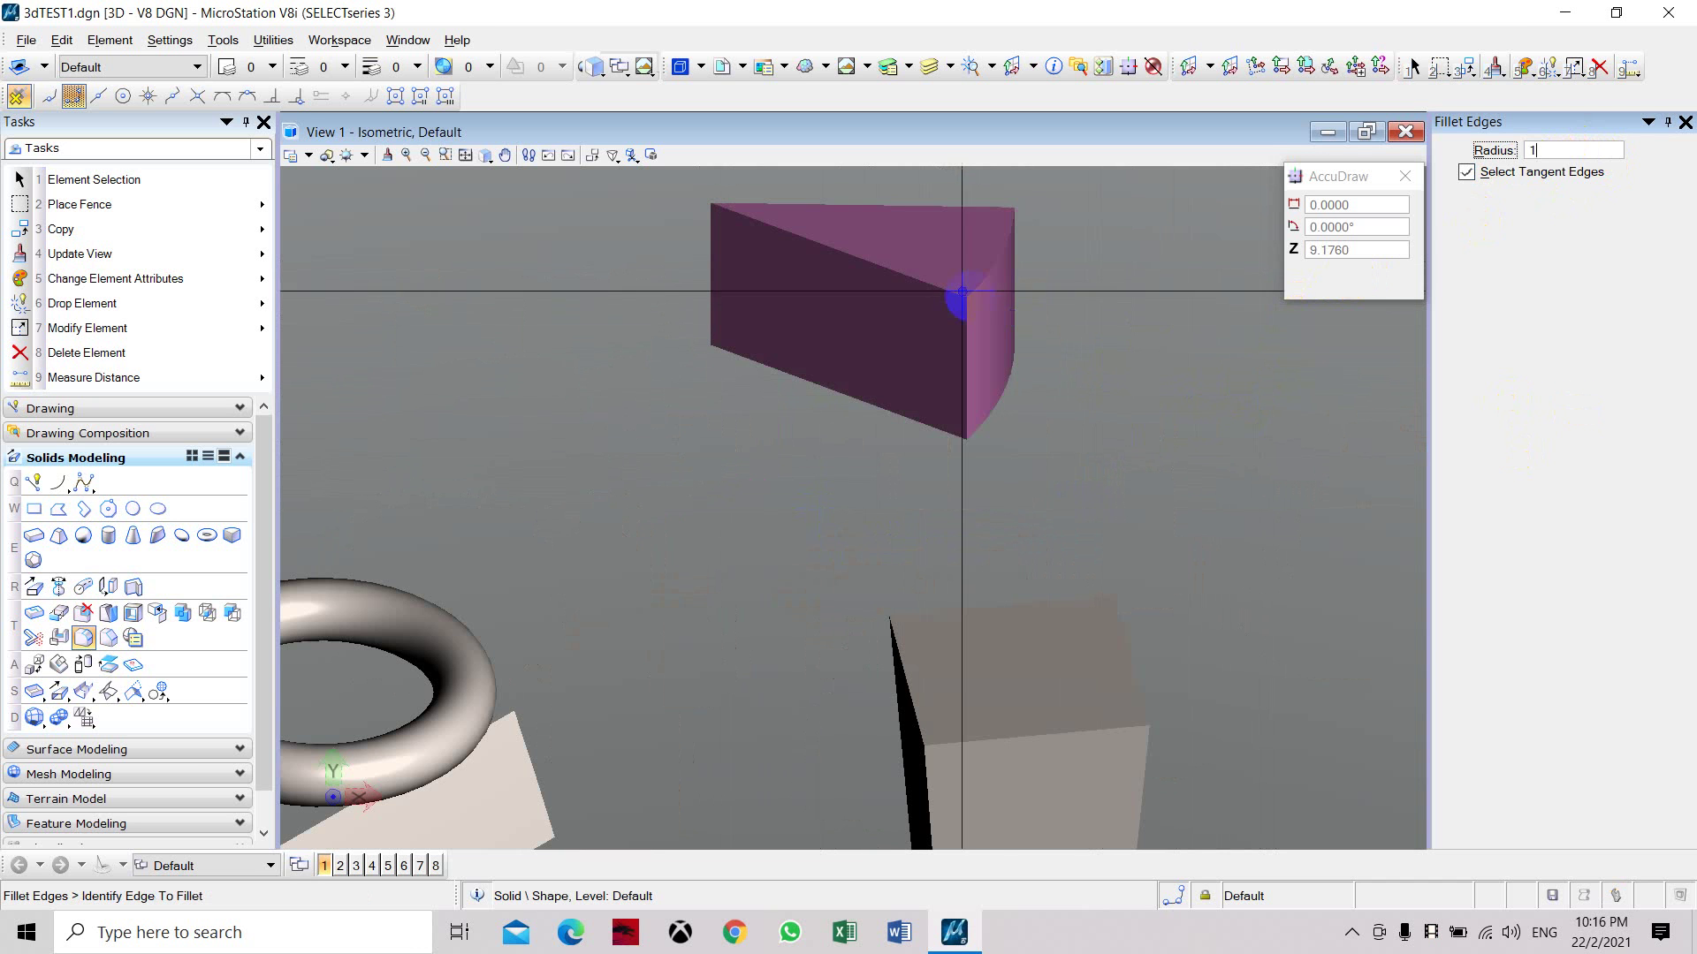
{"action": "left_click", "coordinate": [883, 270]}
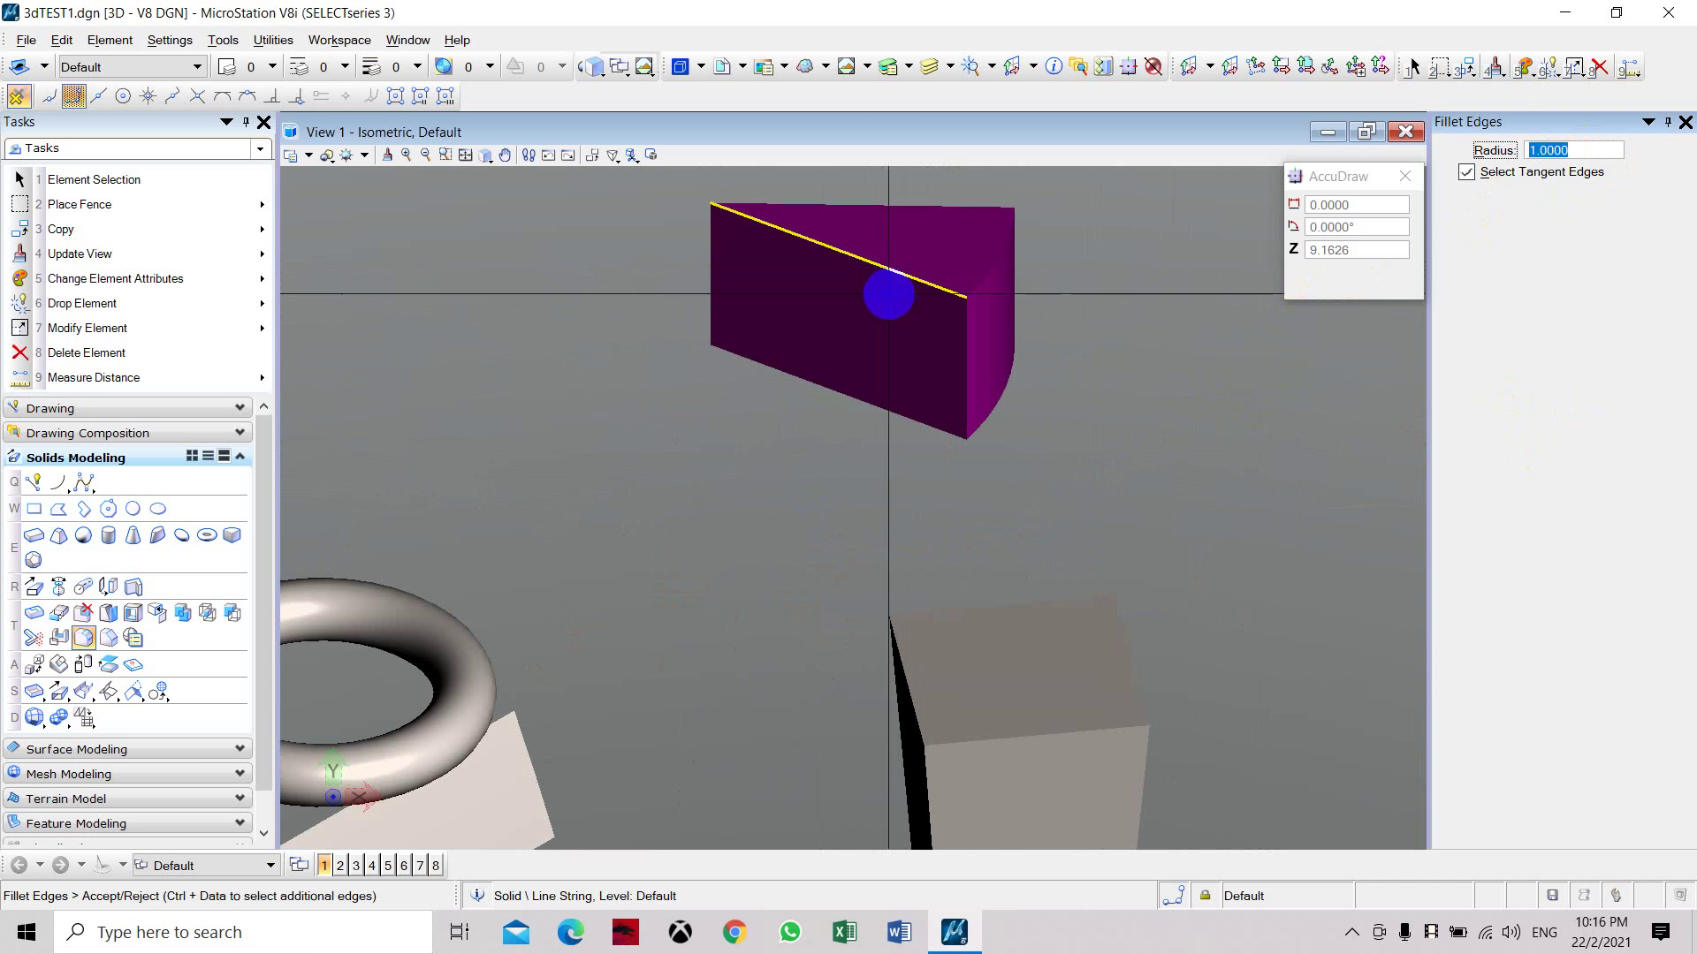
{"action": "left_click", "coordinate": [888, 293]}
{"action": "scroll", "coordinate": [909, 341], "scroll_direction": "down", "scroll_amount": 5}
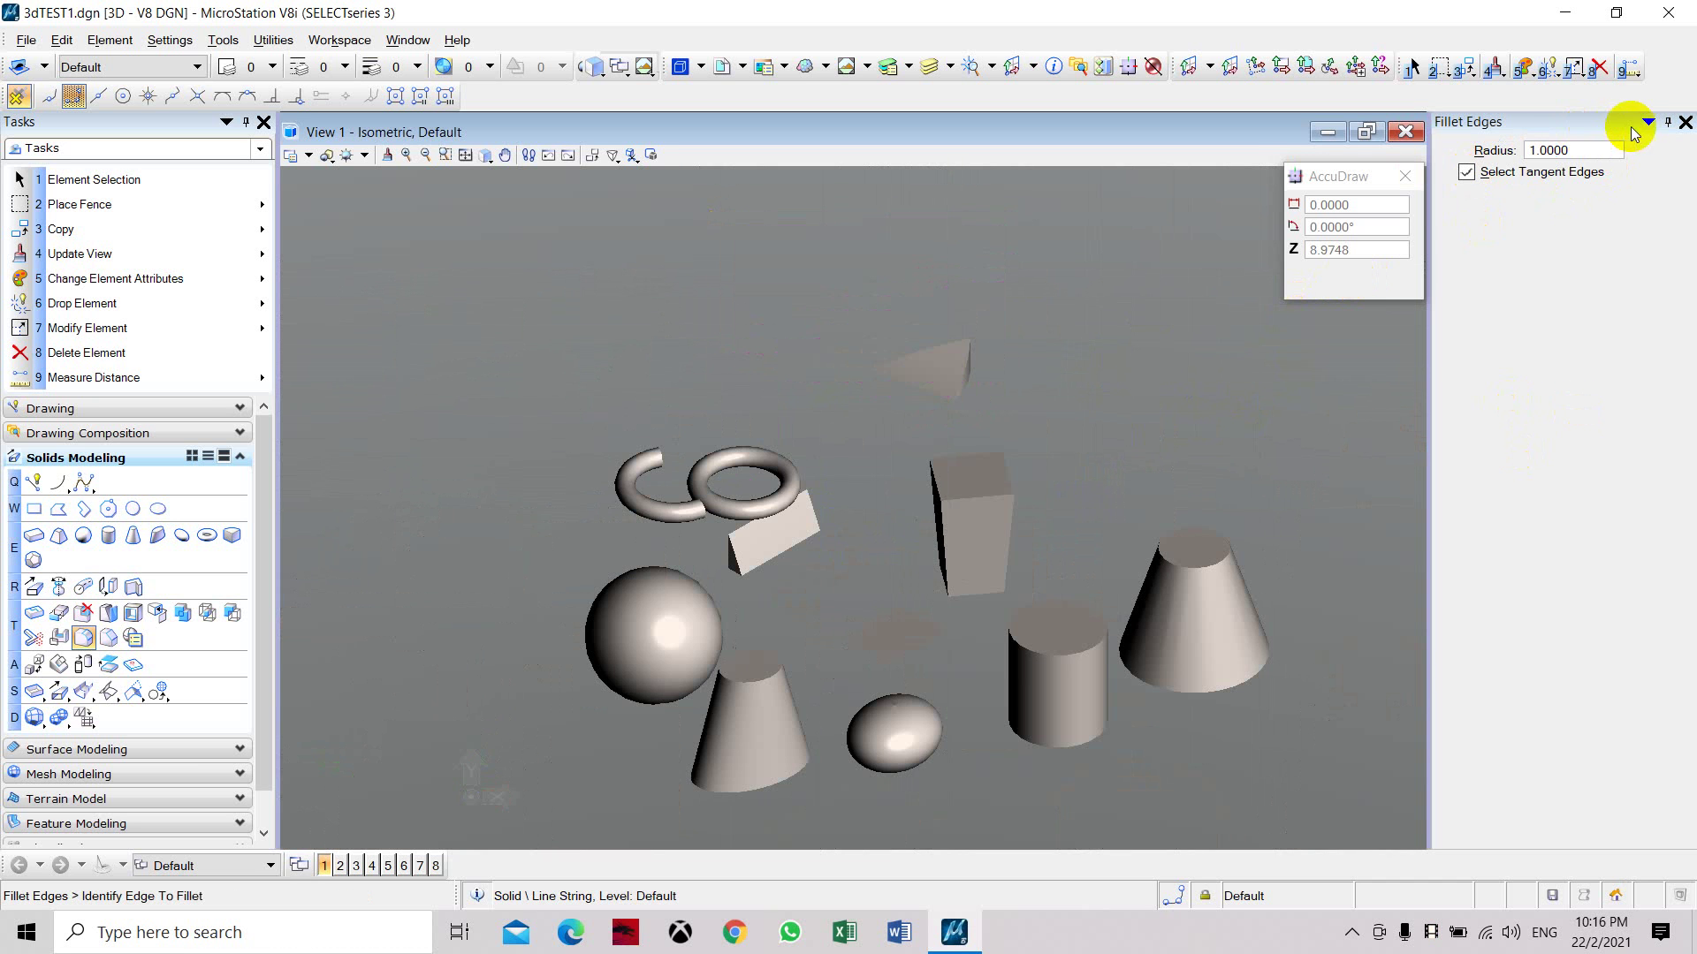
Fillet the near vertical edge of the tall block with a radius of 0.25
{"action": "left_click", "coordinate": [1474, 152]}
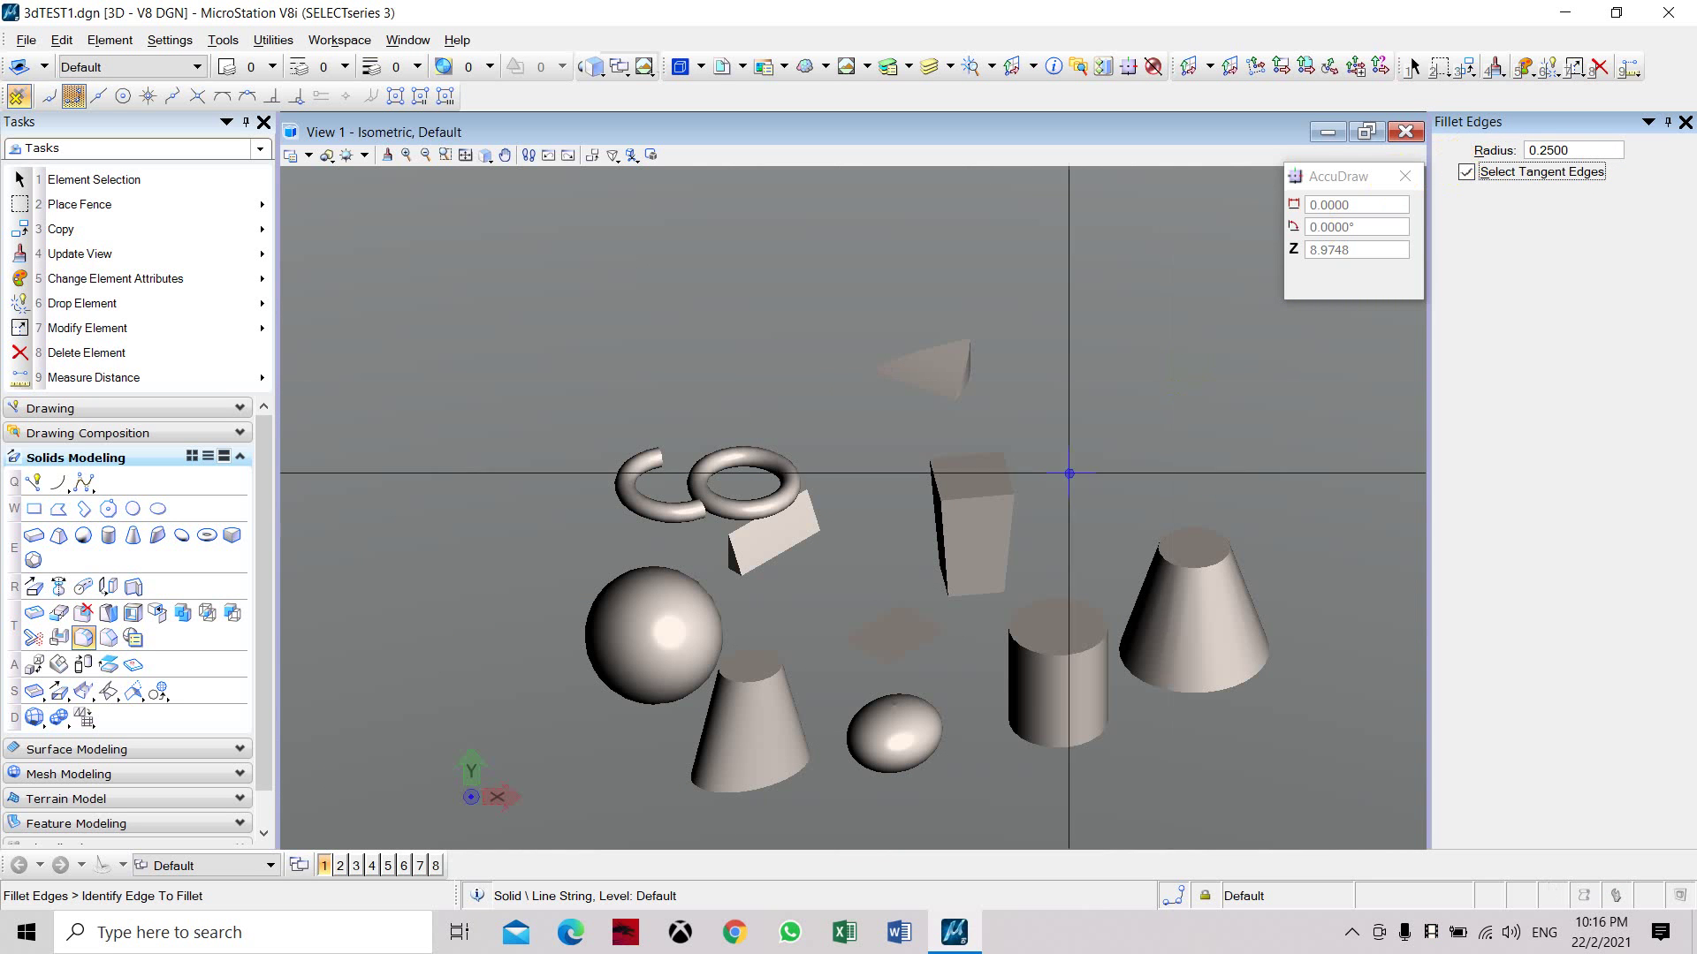
{"action": "scroll", "coordinate": [930, 556], "scroll_direction": "up", "scroll_amount": 3}
{"action": "left_click", "coordinate": [930, 555]}
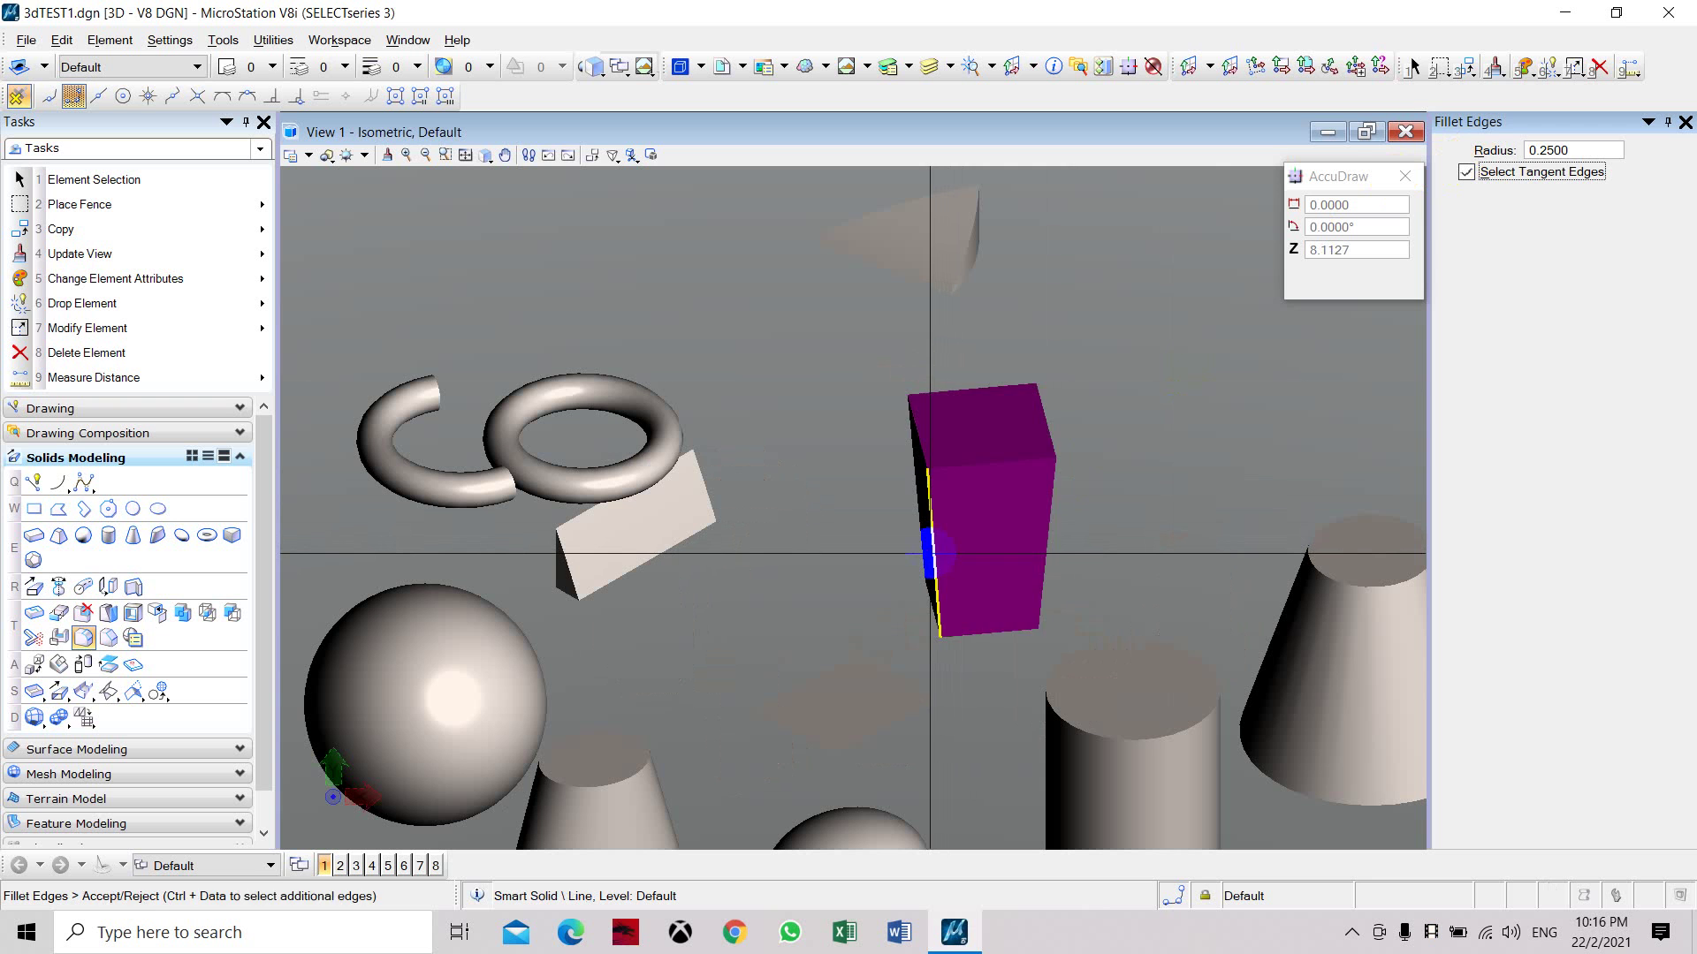
{"action": "left_click", "coordinate": [929, 555]}
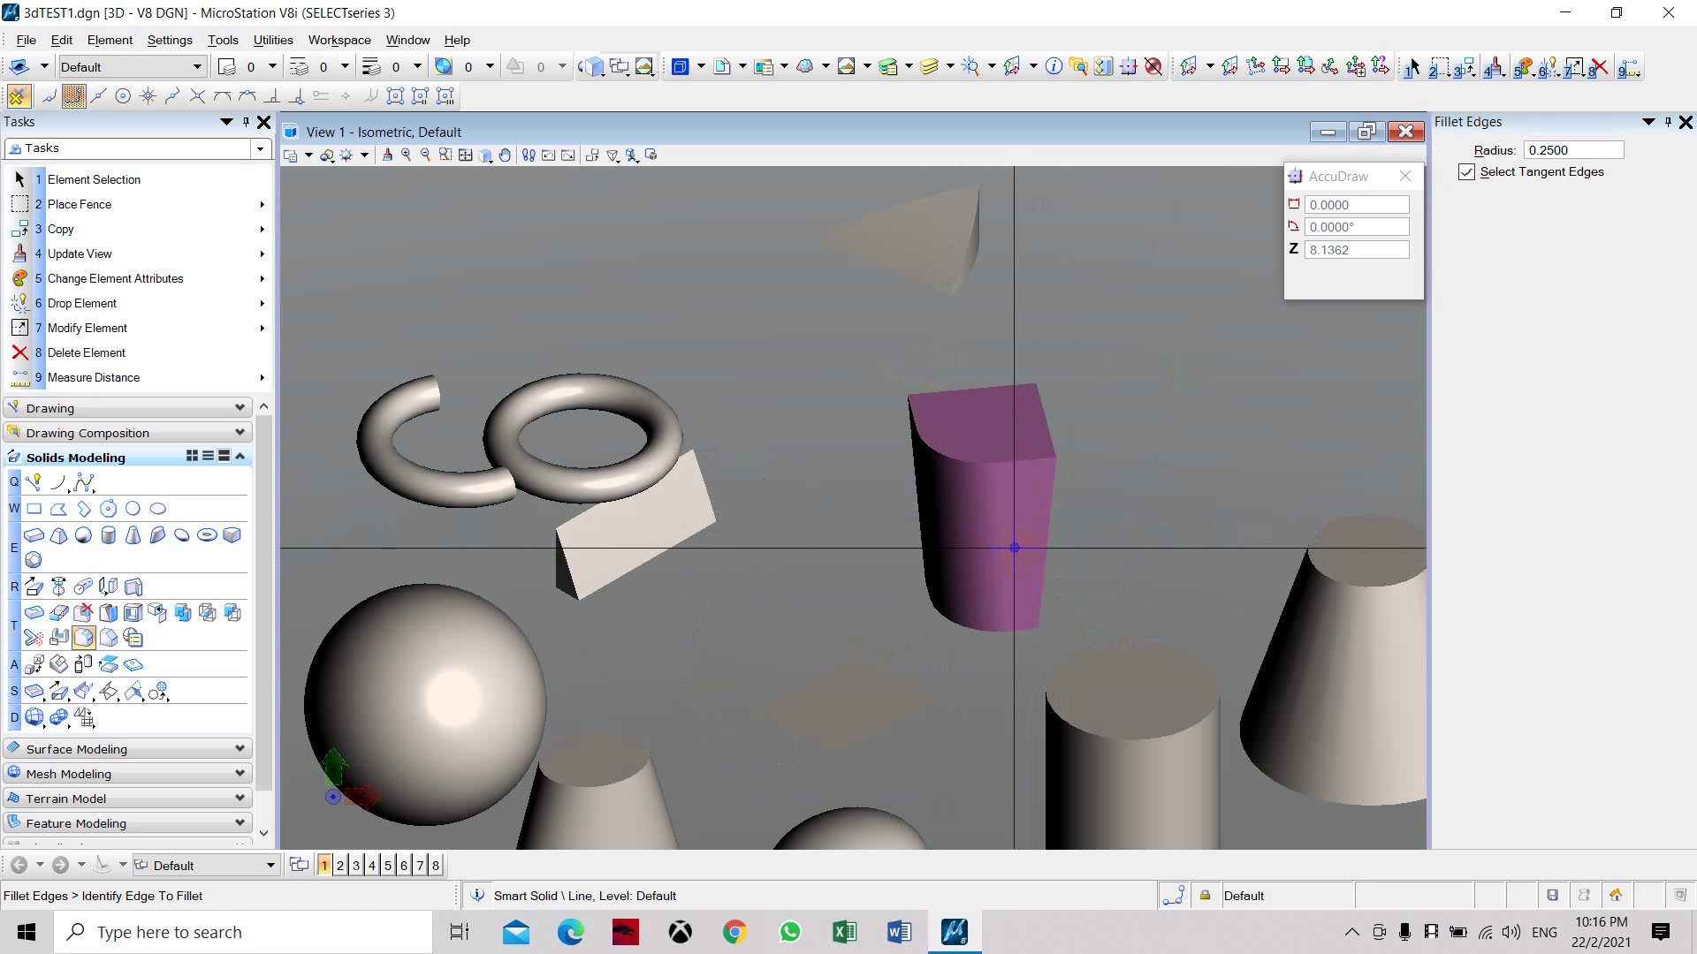
{"action": "scroll", "coordinate": [1014, 548], "scroll_direction": "down", "scroll_amount": 2}
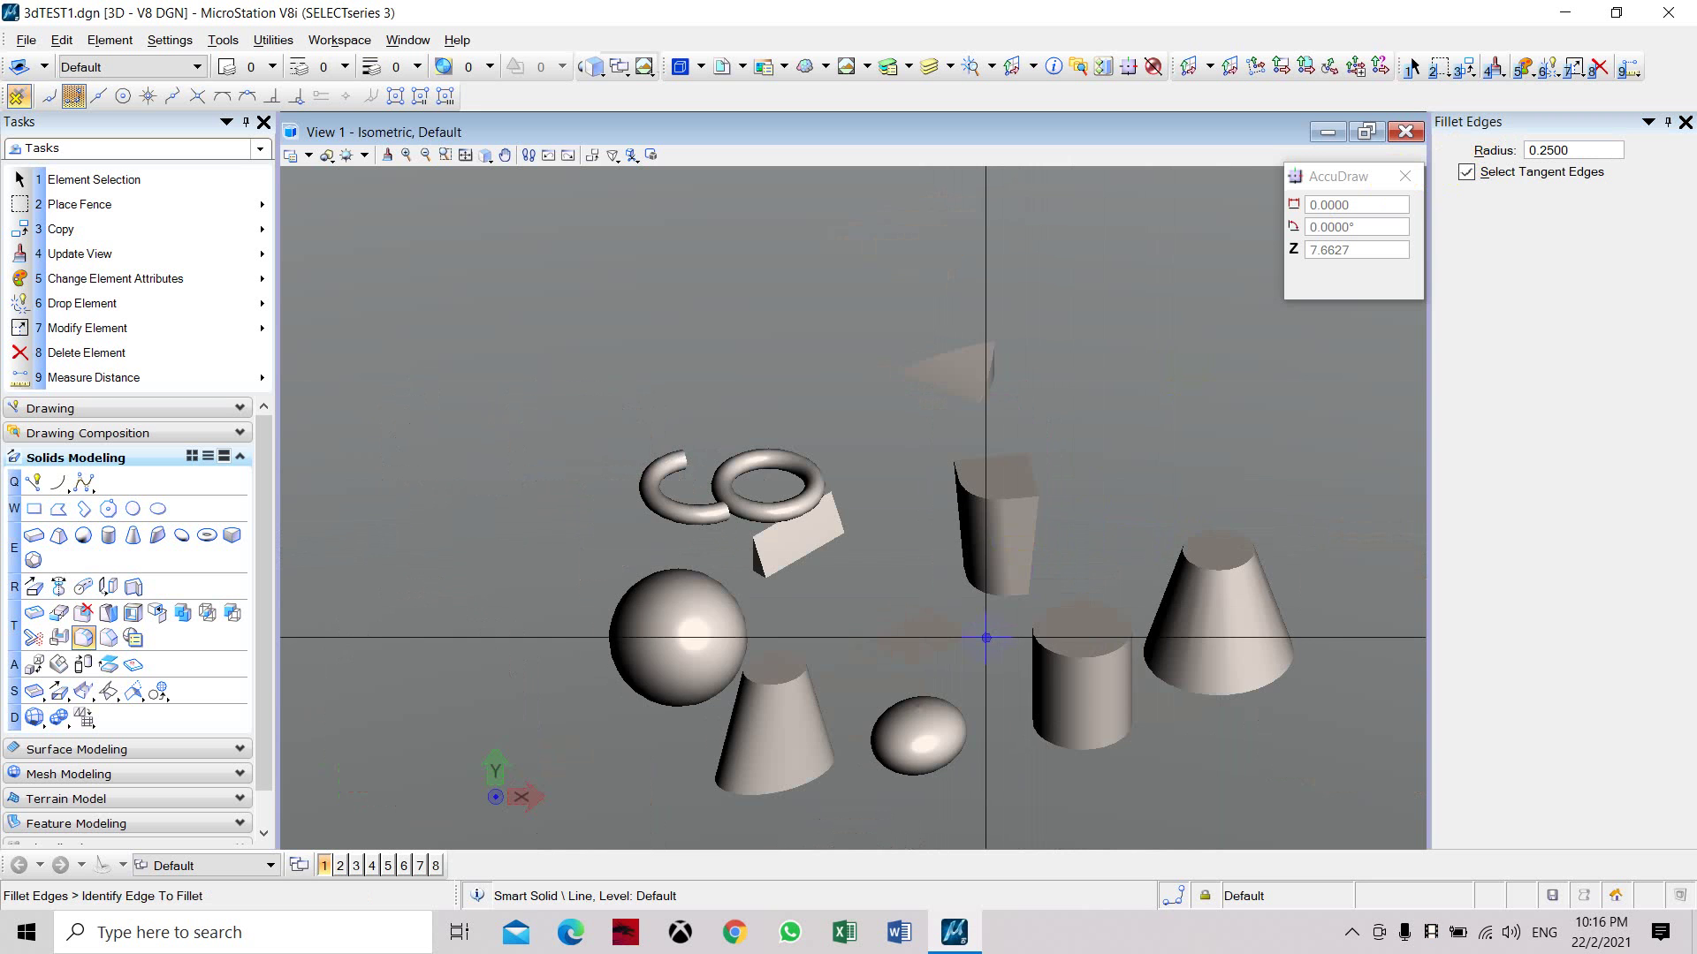
{"action": "scroll", "coordinate": [986, 637], "scroll_direction": "up", "scroll_amount": 2}
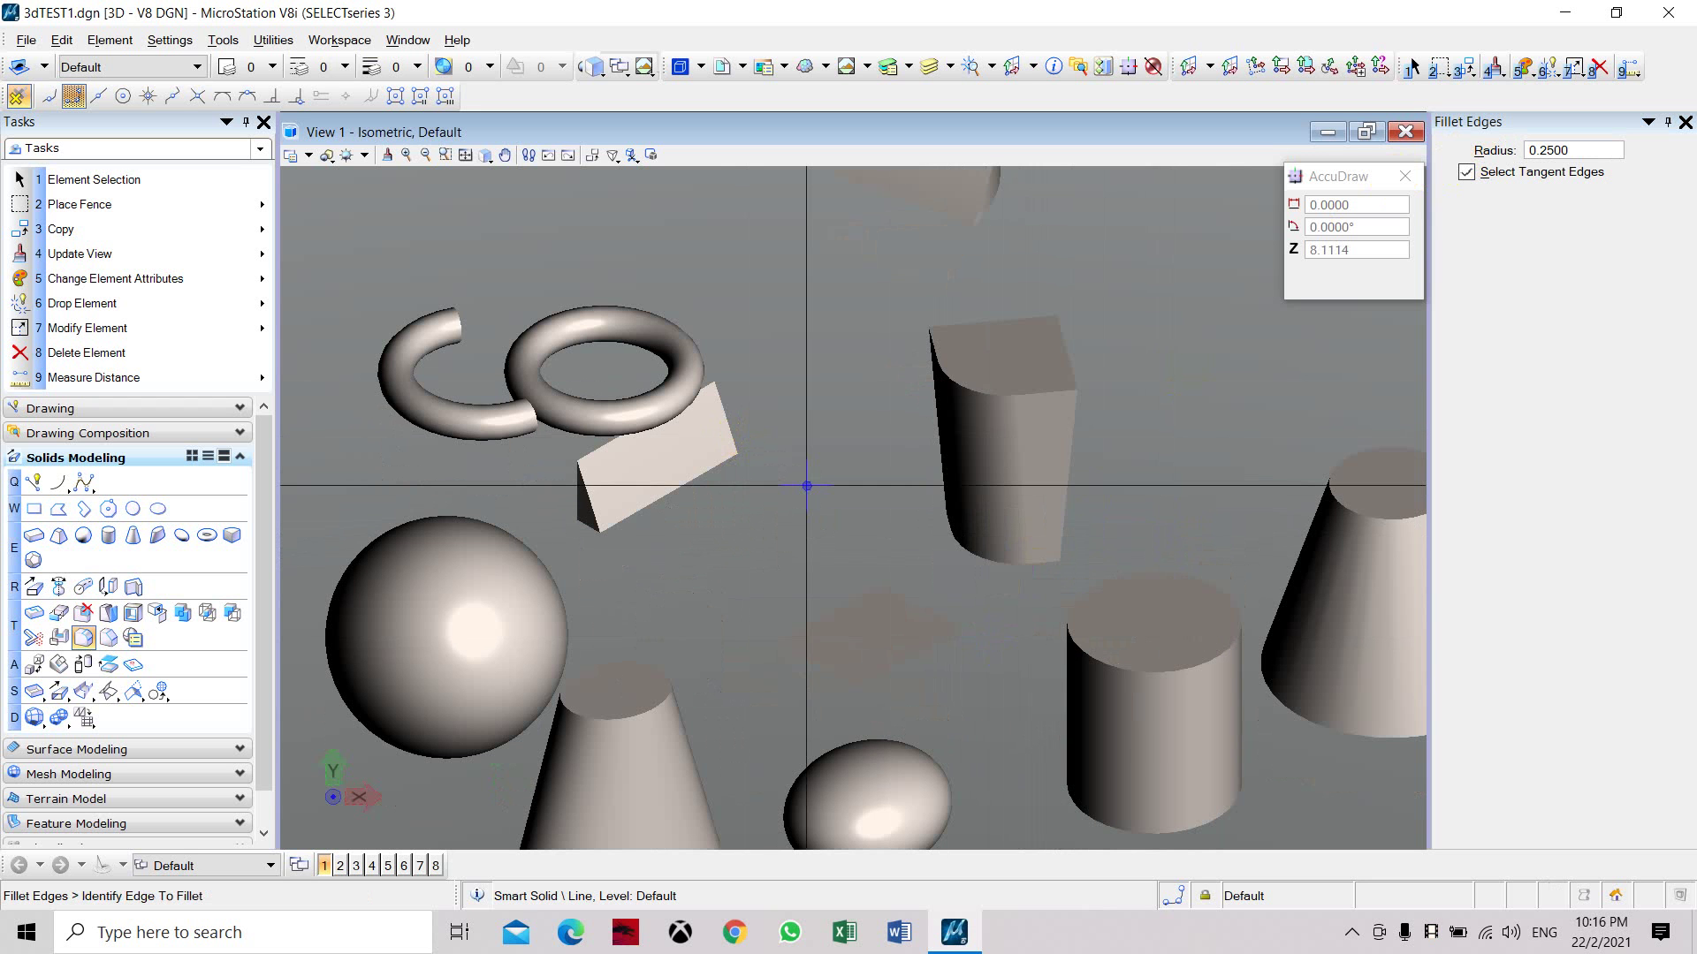
{"action": "scroll", "coordinate": [966, 360], "scroll_direction": "down", "scroll_amount": 3}
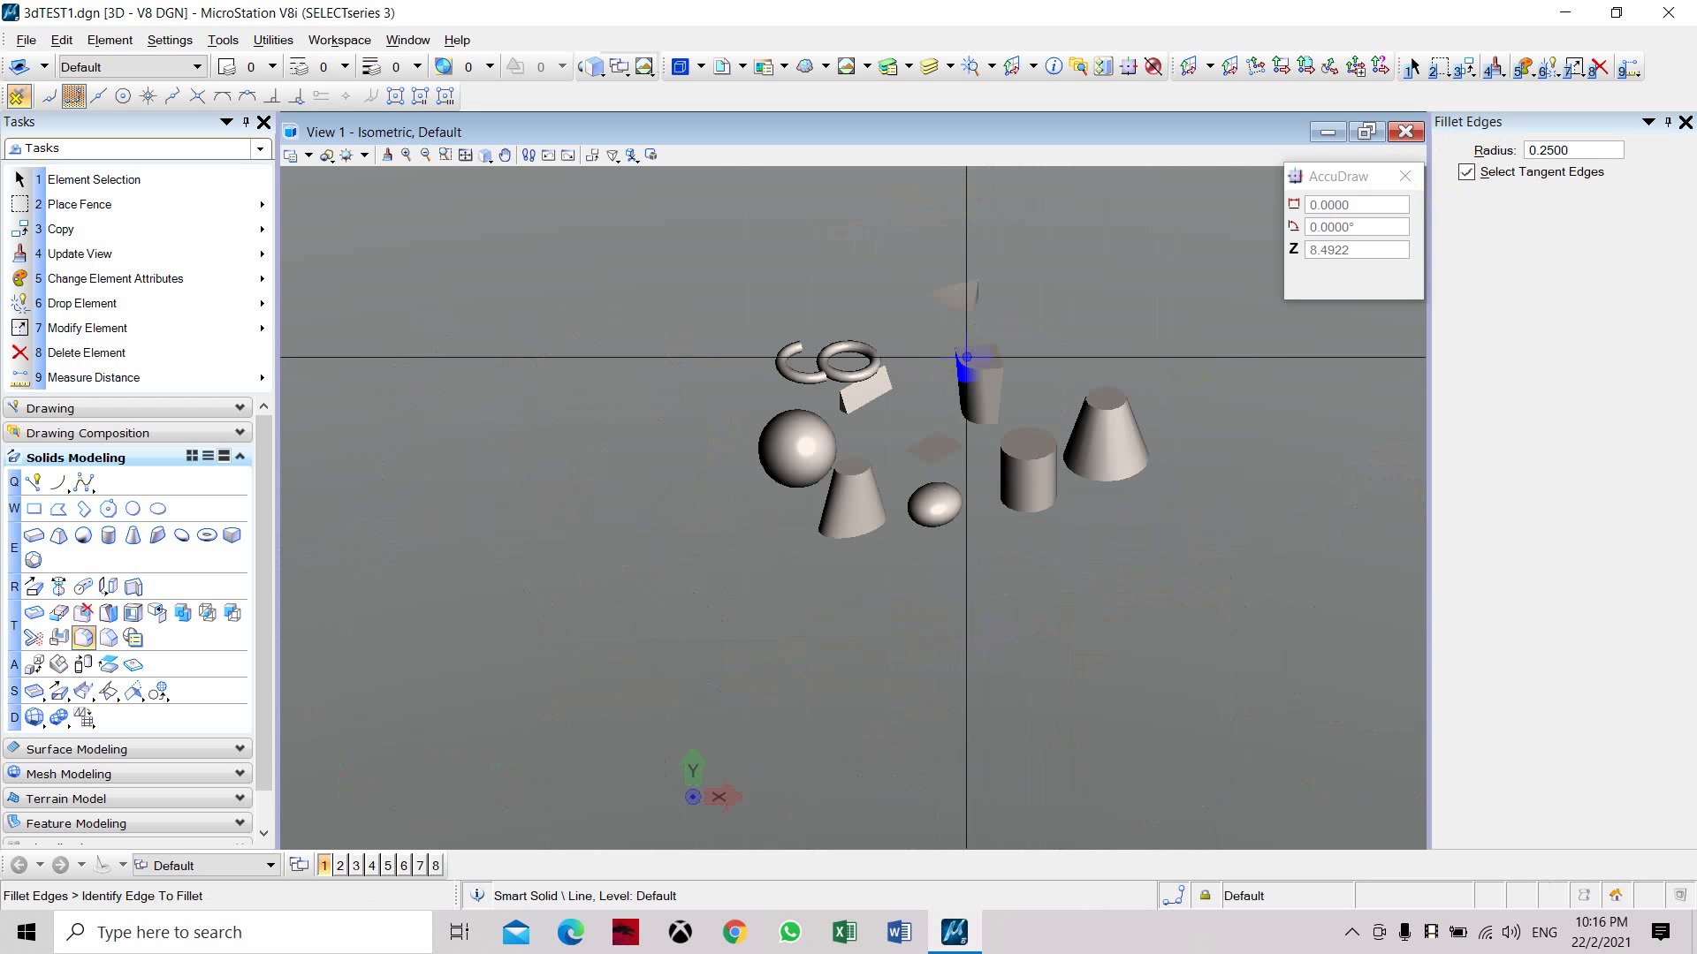
{"action": "scroll", "coordinate": [1021, 428], "scroll_direction": "up", "scroll_amount": 3}
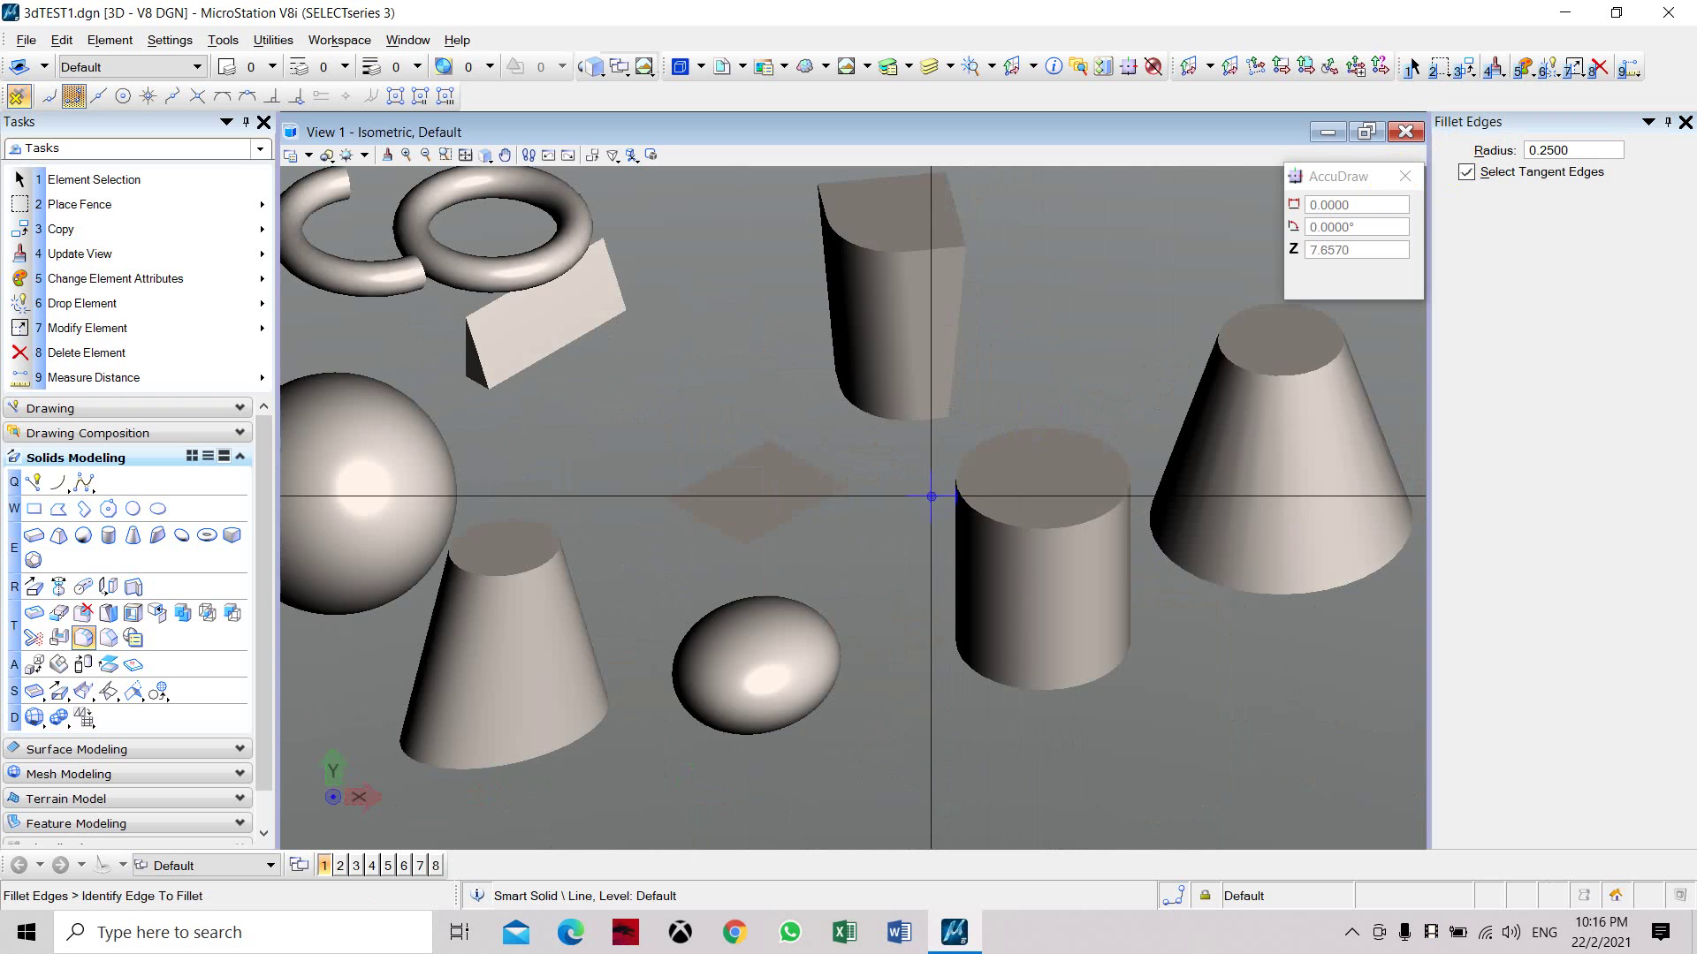
{"action": "scroll", "coordinate": [1030, 500], "scroll_direction": "down", "scroll_amount": 3}
{"action": "scroll", "coordinate": [904, 411], "scroll_direction": "up", "scroll_amount": 1}
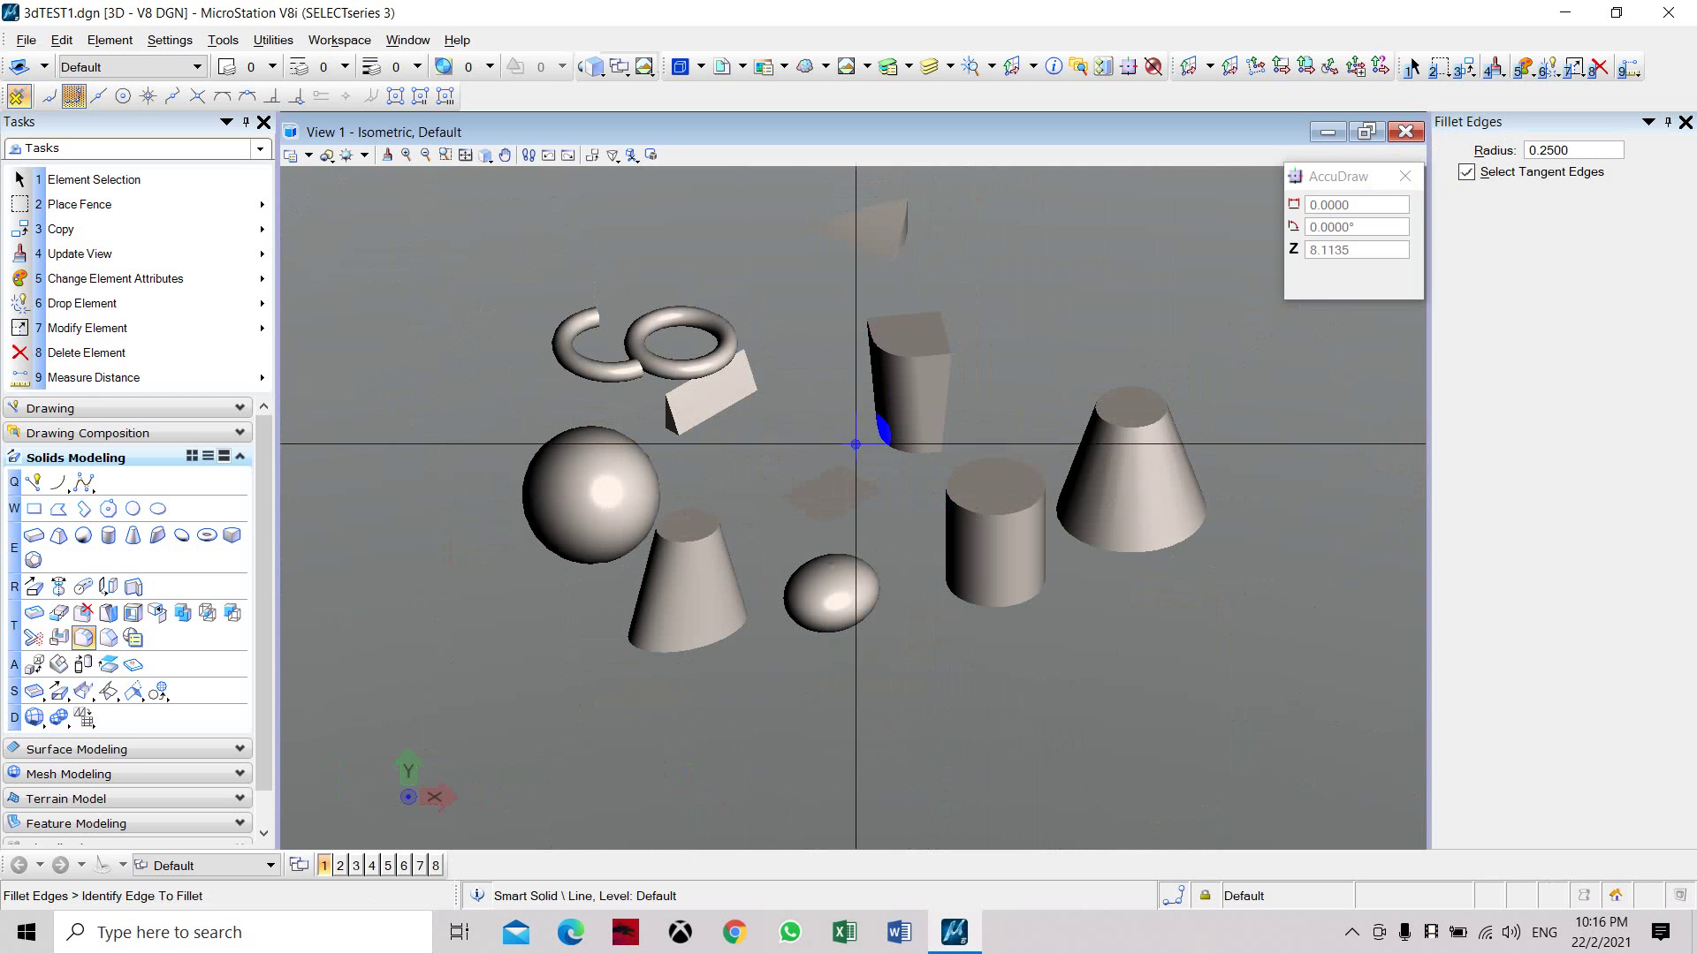